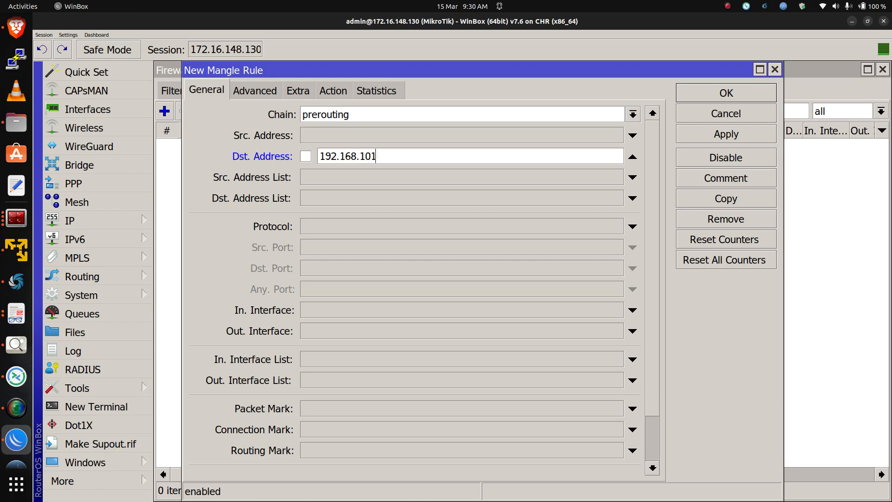
Finish the first mangle rule with destination 192.168.101.0/24, in-interface LAN and action accept, and apply it
text(/24)
click(632, 310)
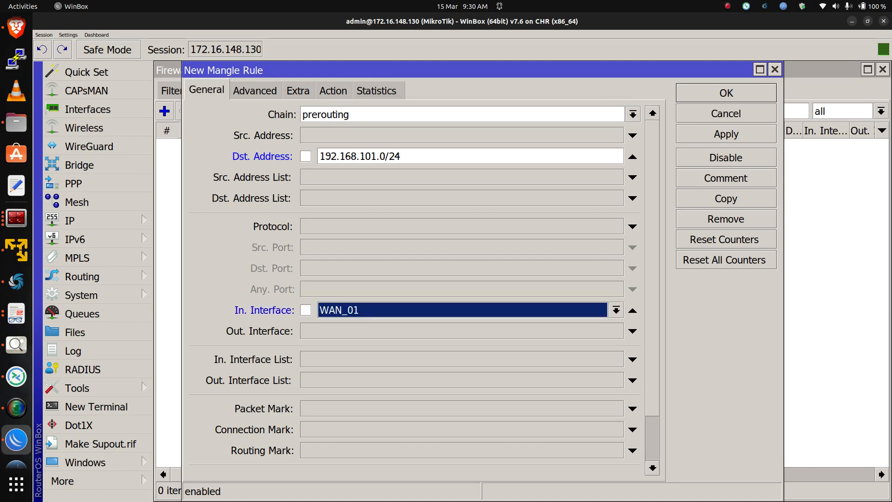
click(616, 310)
click(399, 105)
click(333, 91)
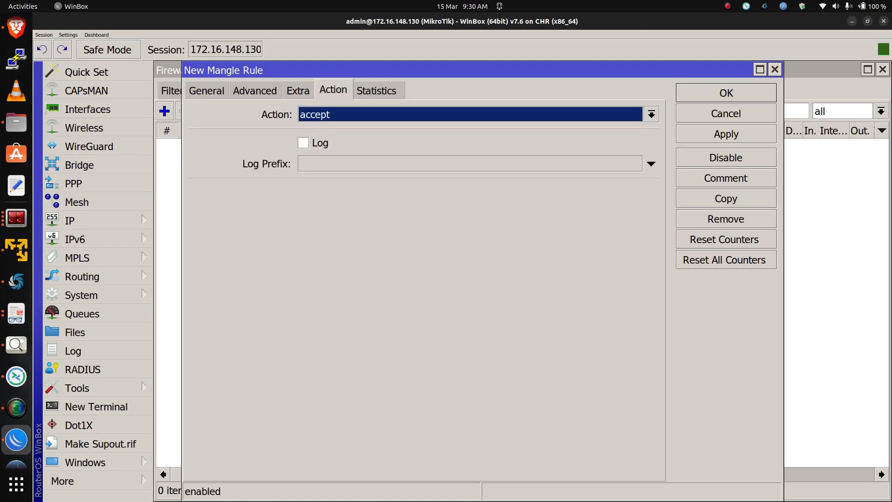
click(726, 134)
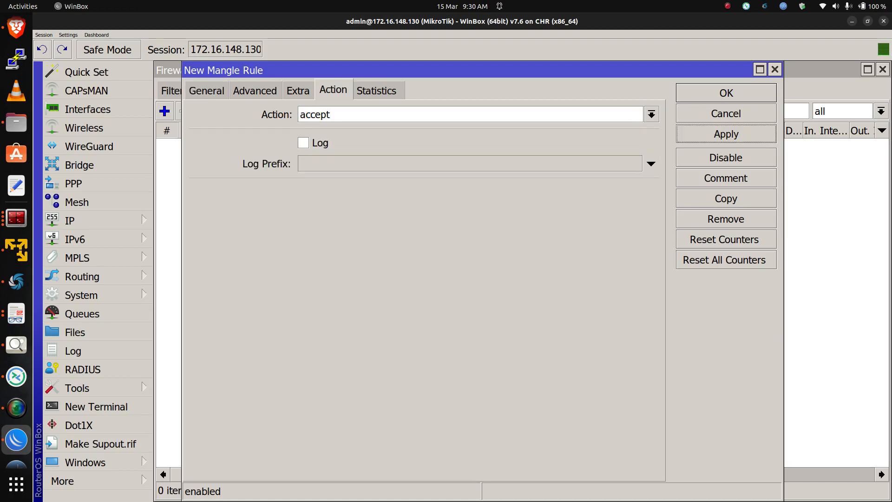
Copy the rule, change its destination to 192.168.102.0/24, and apply the copy
click(726, 199)
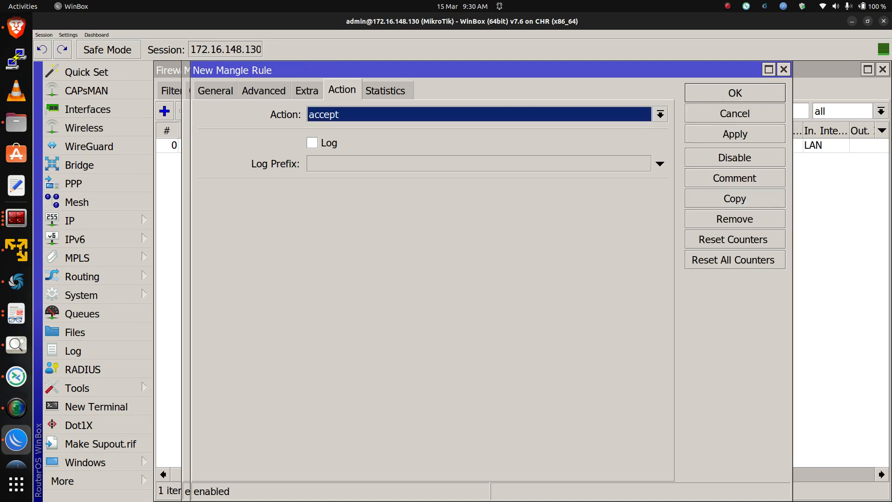
click(215, 90)
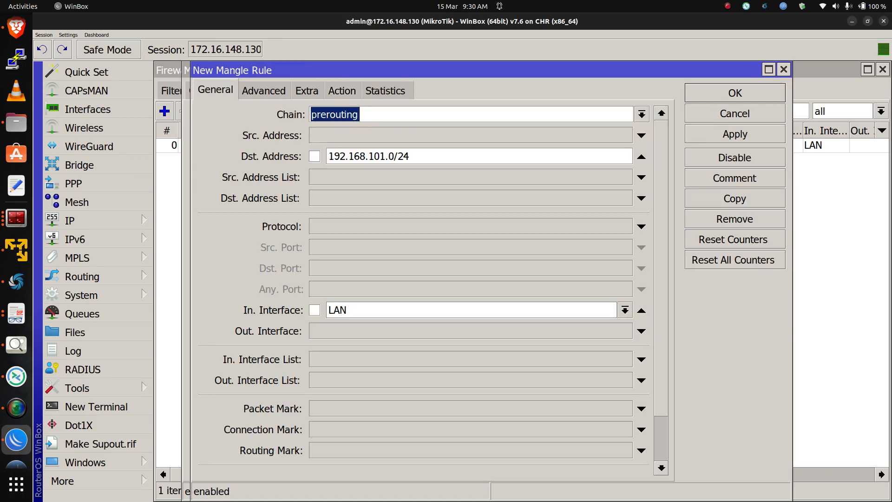
click(384, 156)
key(BackSpace)
text(2)
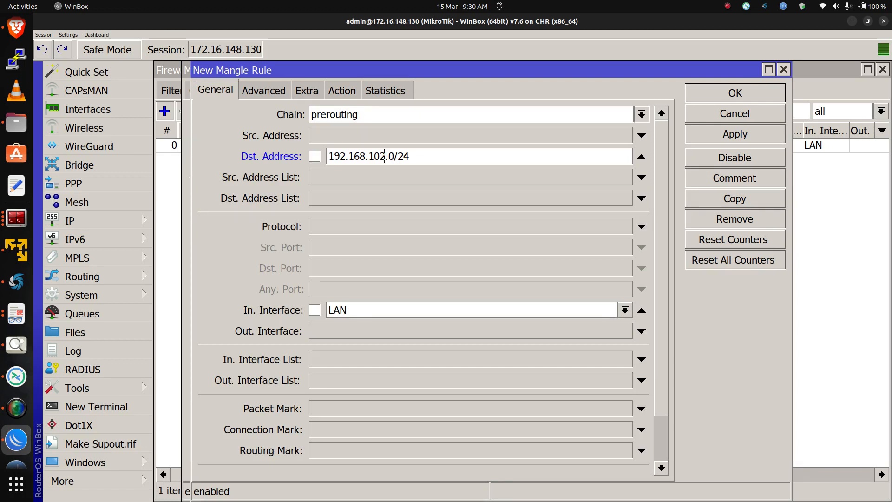
click(342, 91)
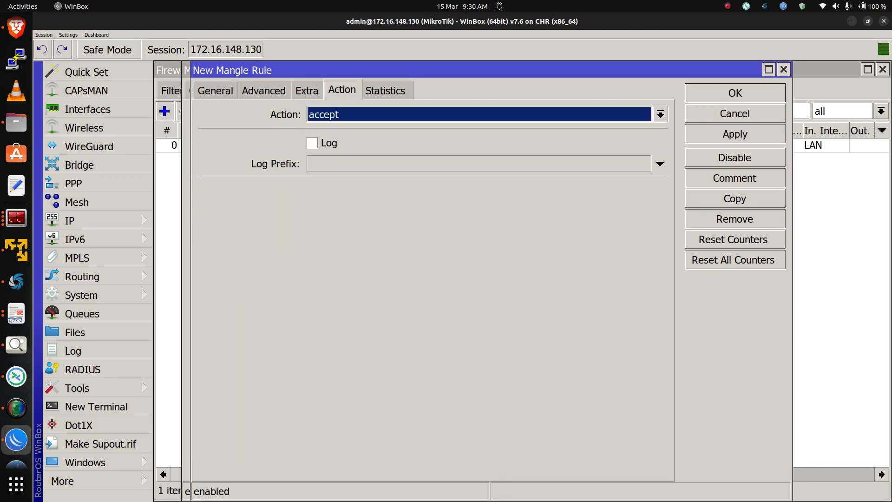
click(735, 134)
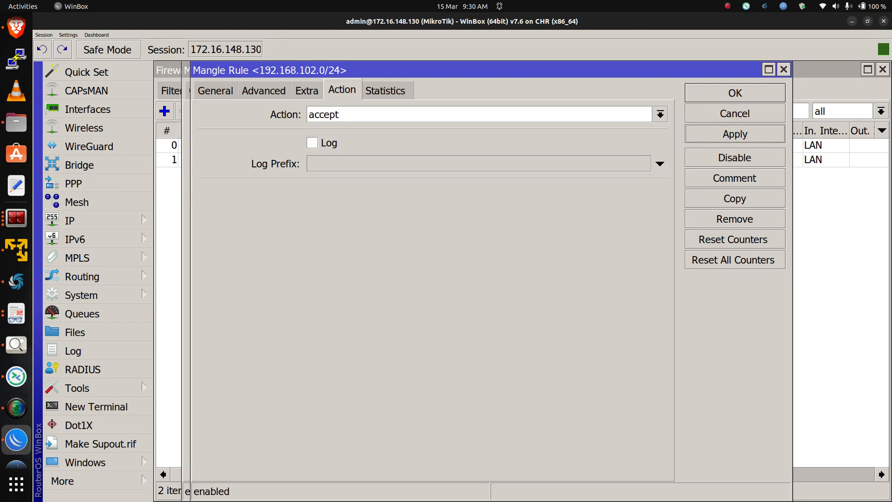
Copy that rule, change its destination to 192.168.103.0/24, and apply the copy
click(734, 199)
click(224, 90)
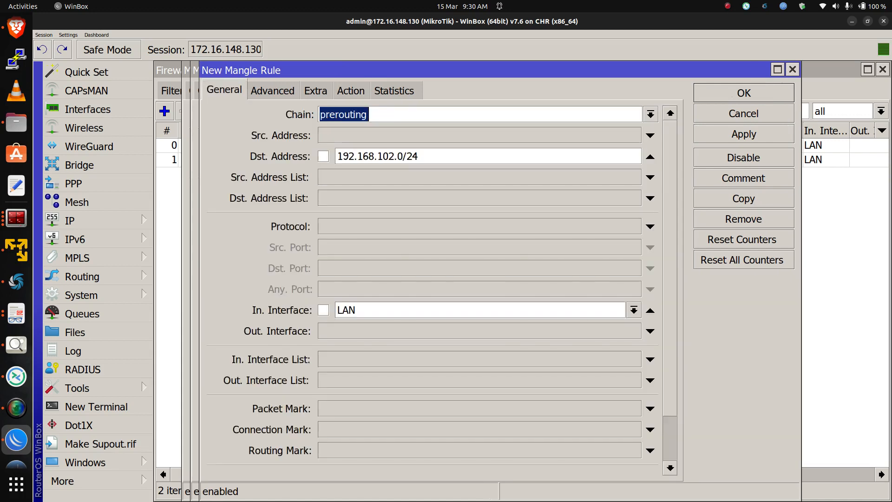
click(387, 156)
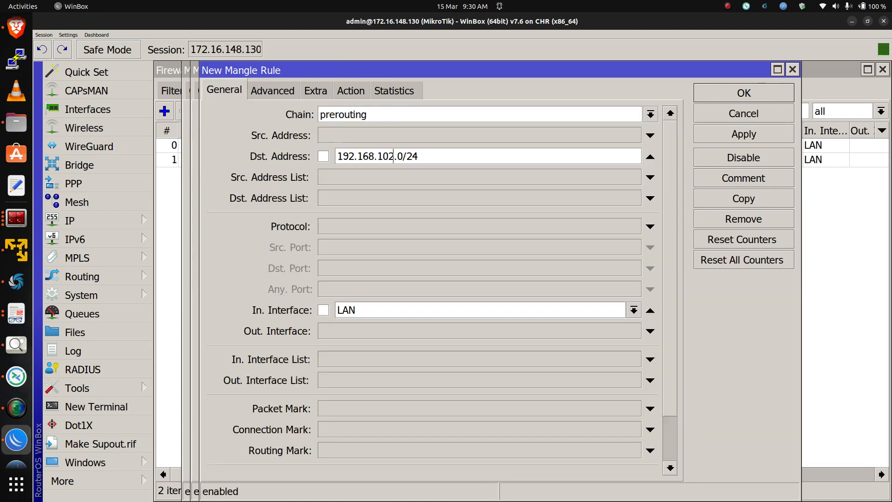
key(BackSpace)
text(3)
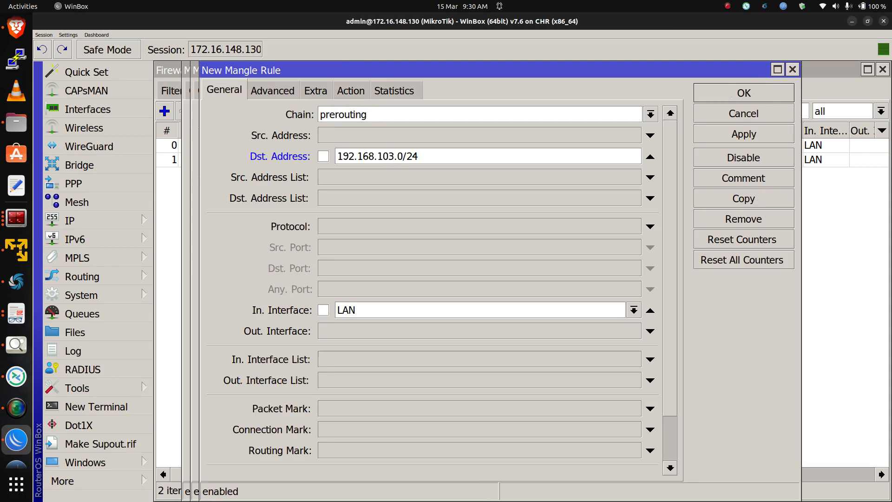
click(351, 91)
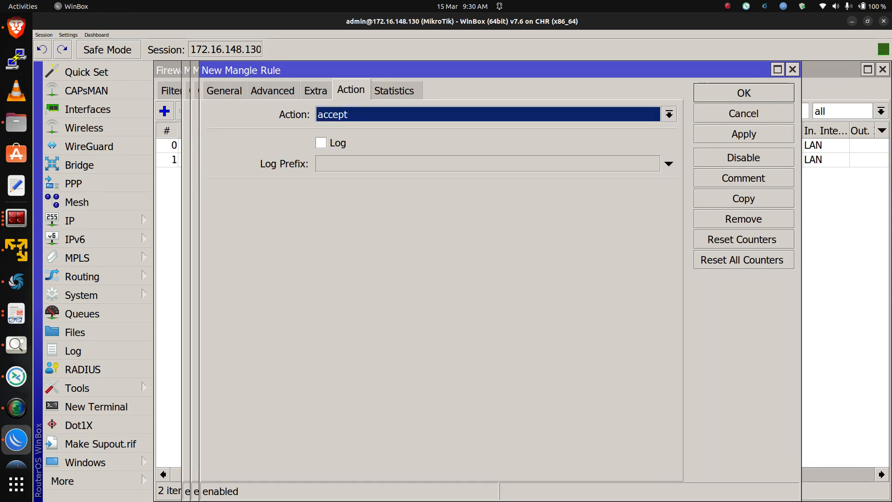
click(743, 133)
Copy that rule, change its destination to 192.168.104.0/24, and apply the copy
click(744, 198)
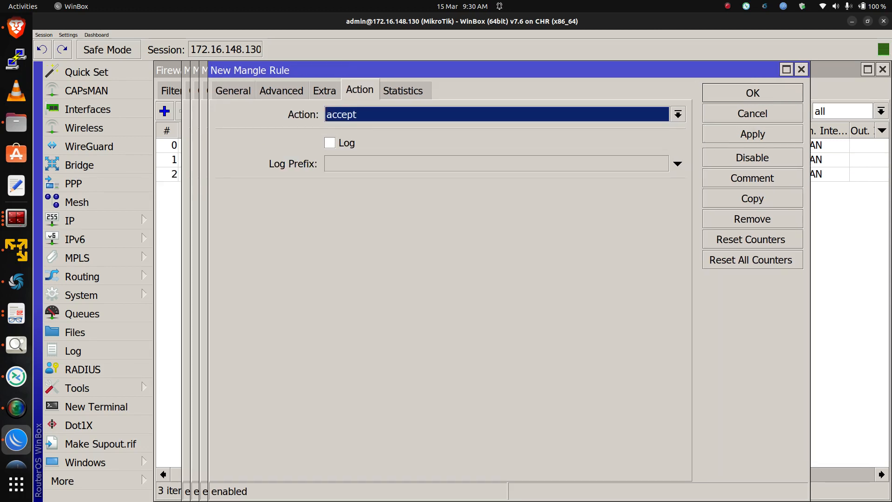
click(232, 90)
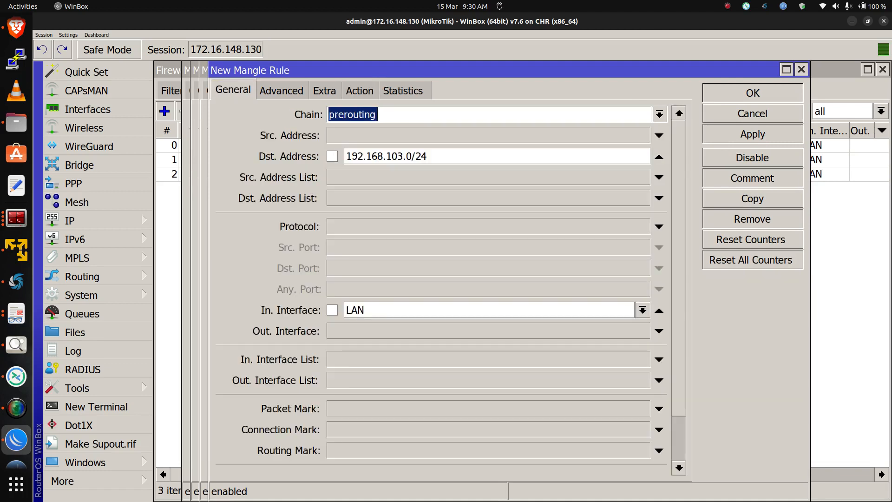
click(403, 157)
key(BackSpace)
text(4)
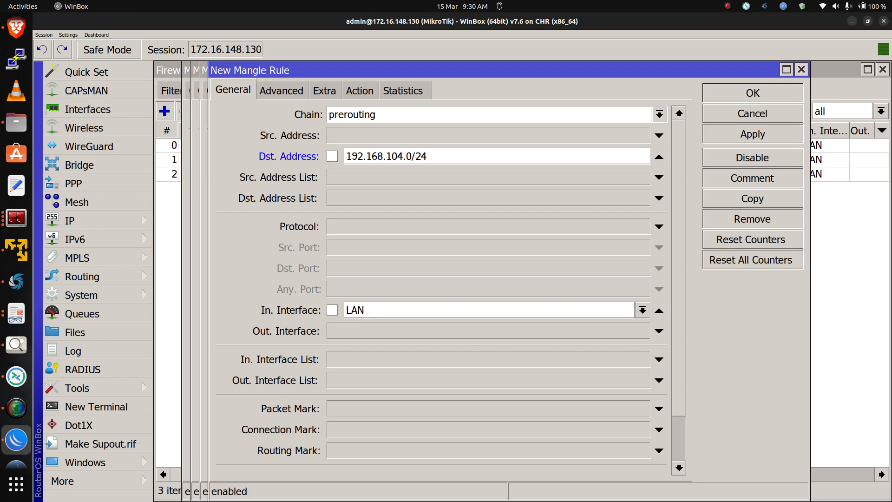
click(752, 134)
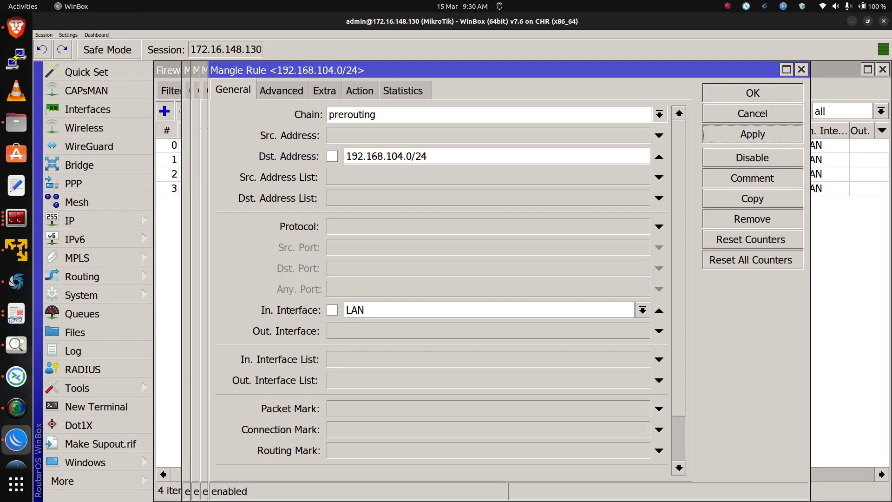
Confirm and close all four open mangle rule dialogs
click(744, 93)
click(744, 93)
click(744, 93)
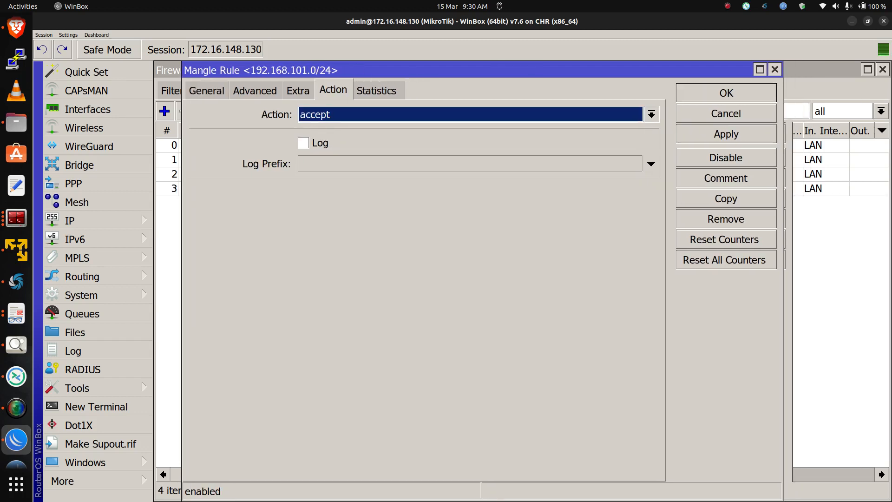
click(744, 93)
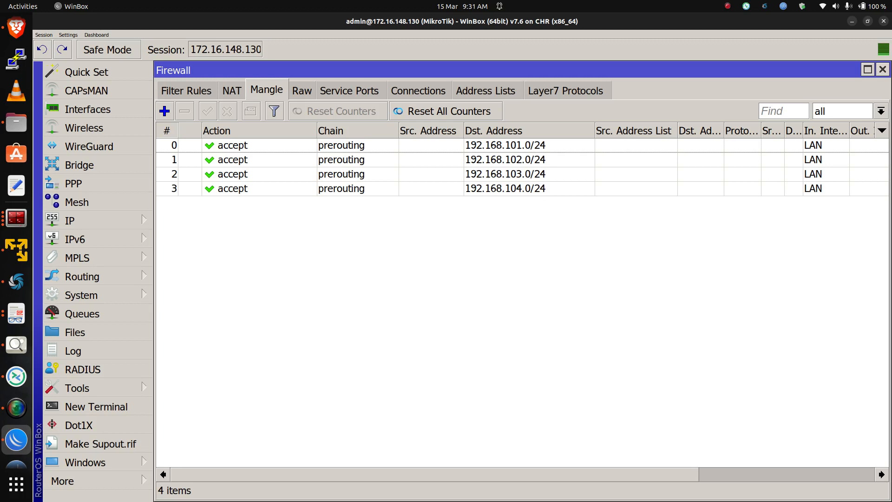
click(164, 111)
click(207, 90)
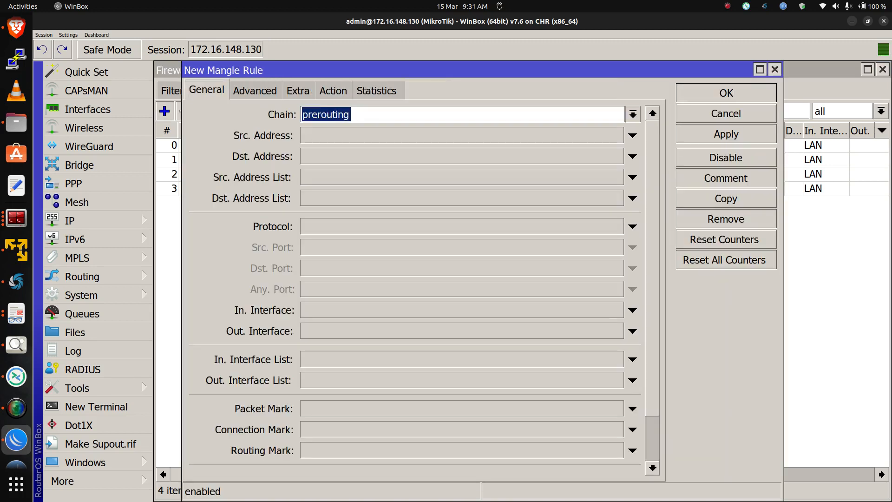
click(633, 177)
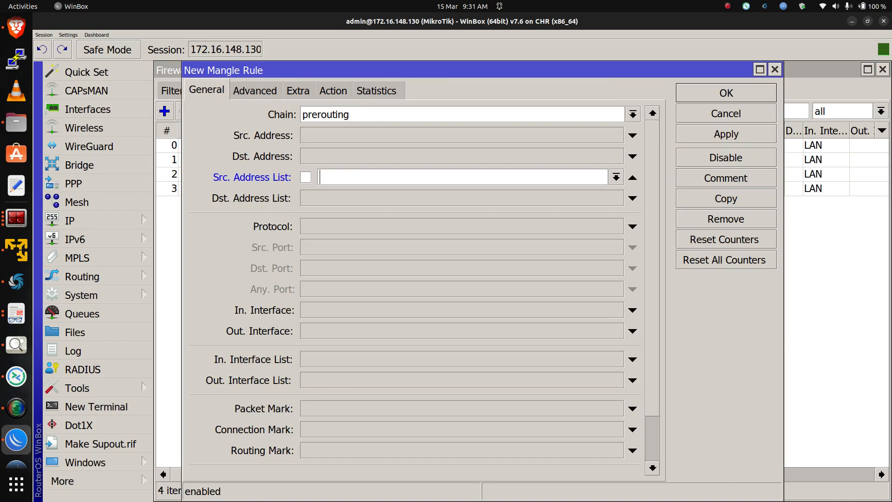
click(616, 177)
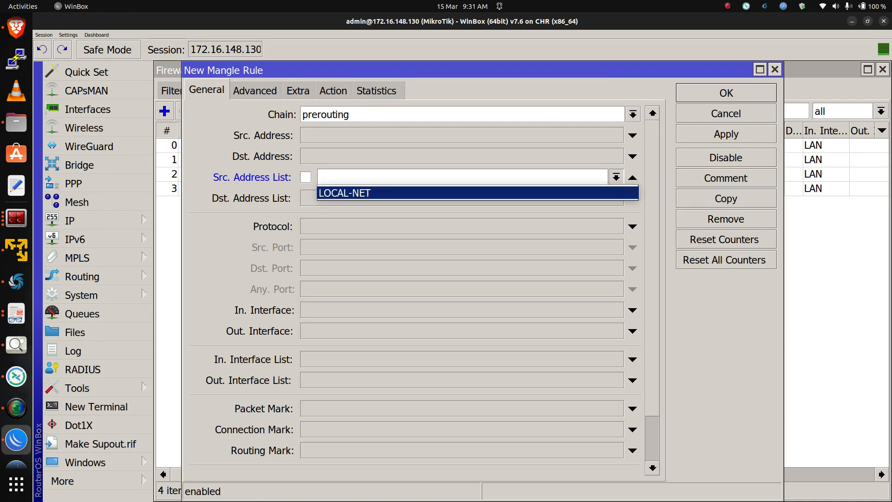
click(775, 70)
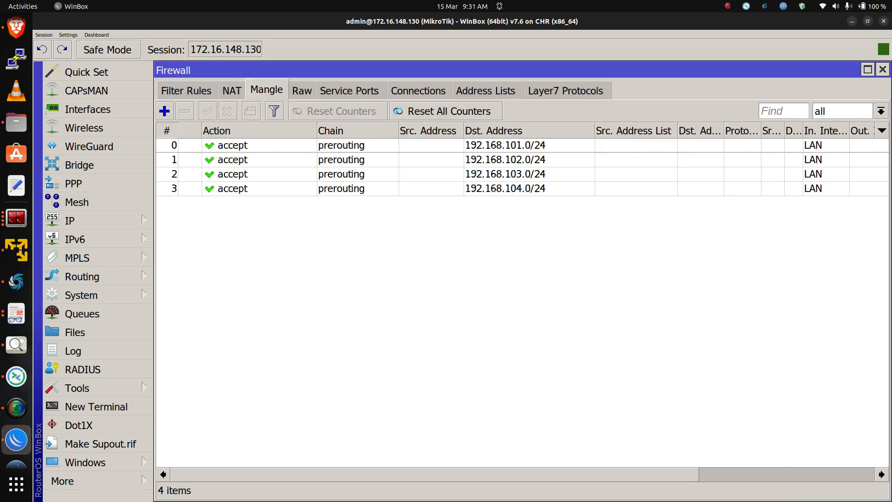
Inspect the LOCAL-NET entry among the firewall address lists, then return to the mangle rules
click(485, 90)
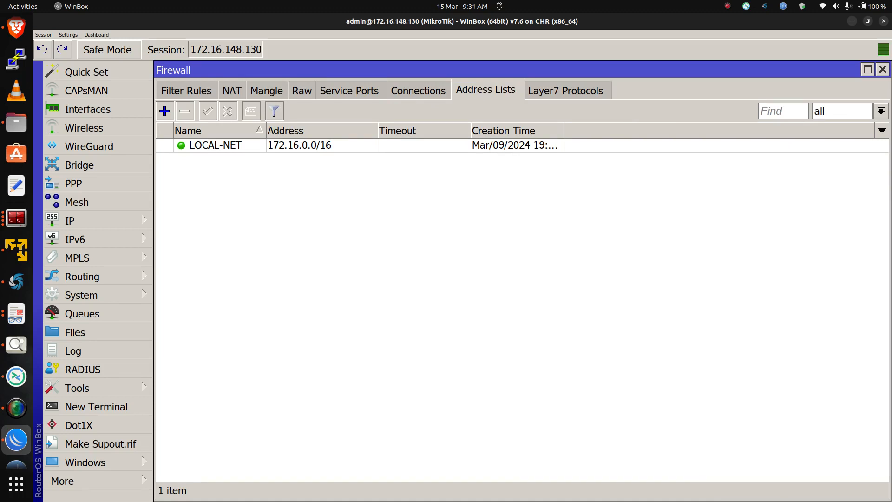
click(300, 146)
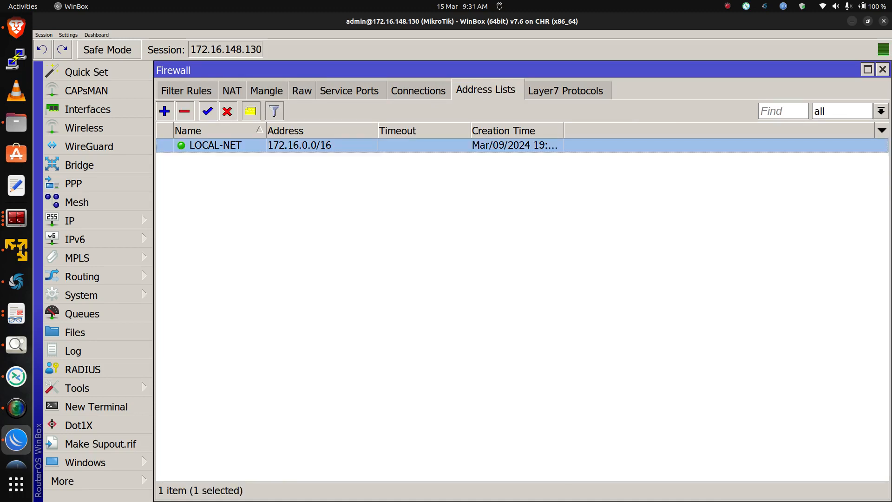
click(266, 91)
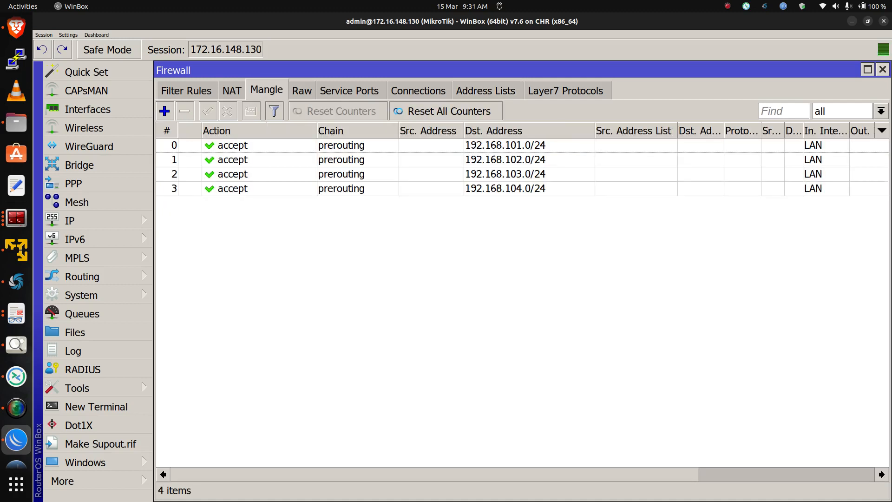
Add a prerouting accept mangle rule with LOCAL-NET as both source and destination address list
click(164, 111)
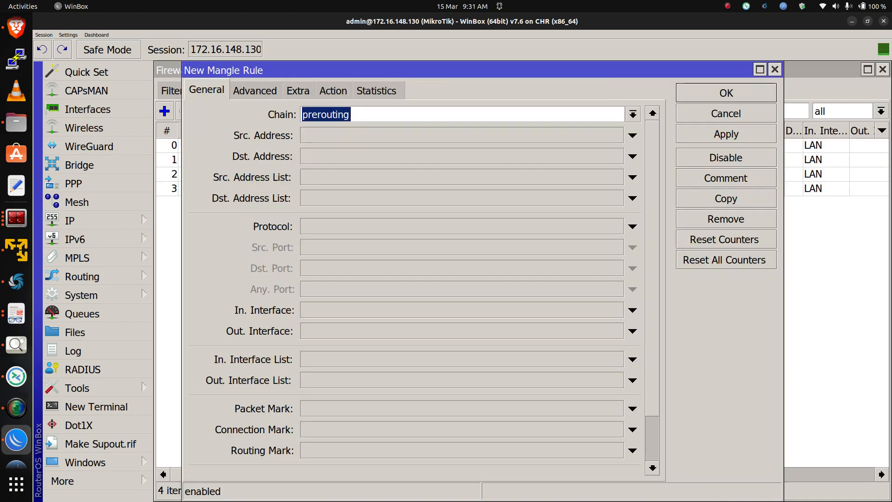
click(632, 177)
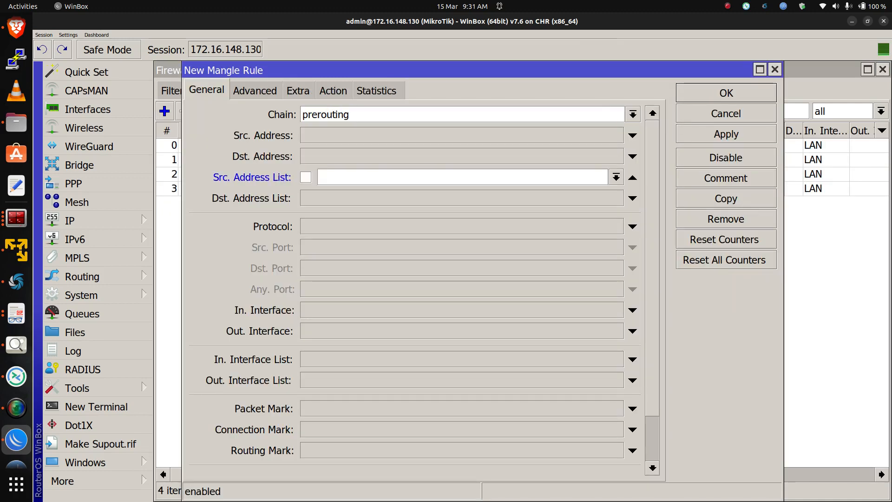
click(616, 177)
click(600, 192)
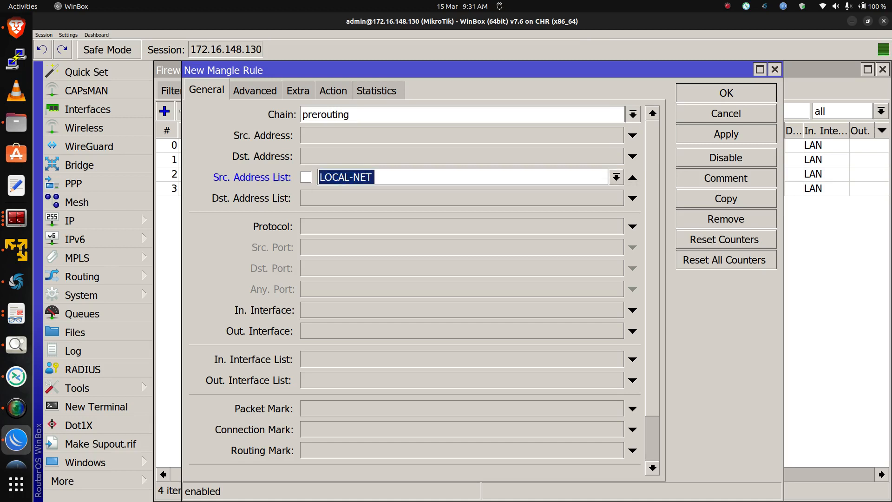
click(632, 198)
click(616, 198)
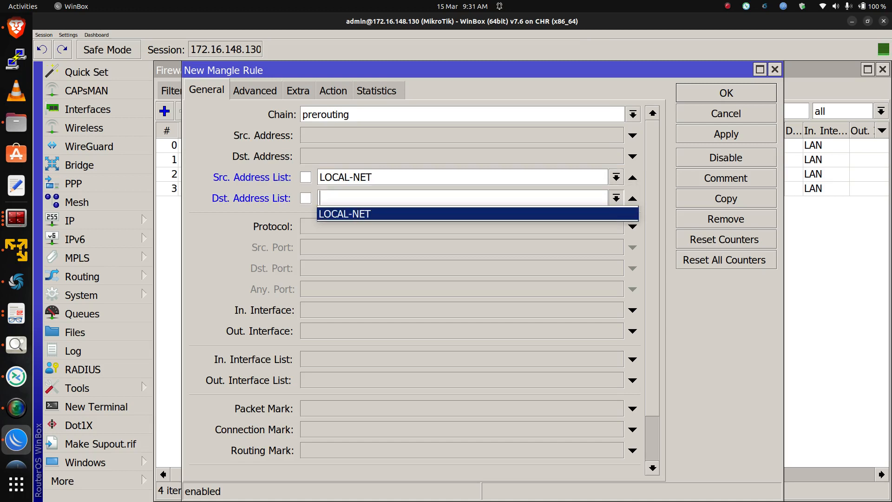
key(Return)
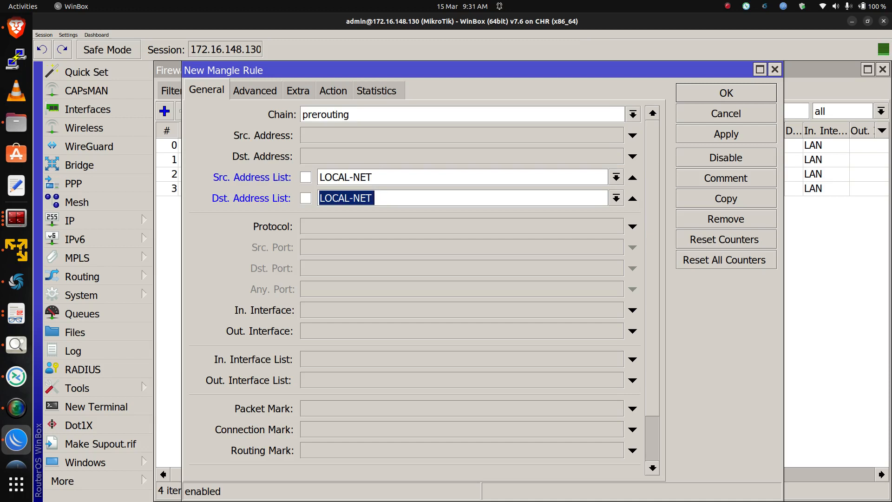
click(333, 90)
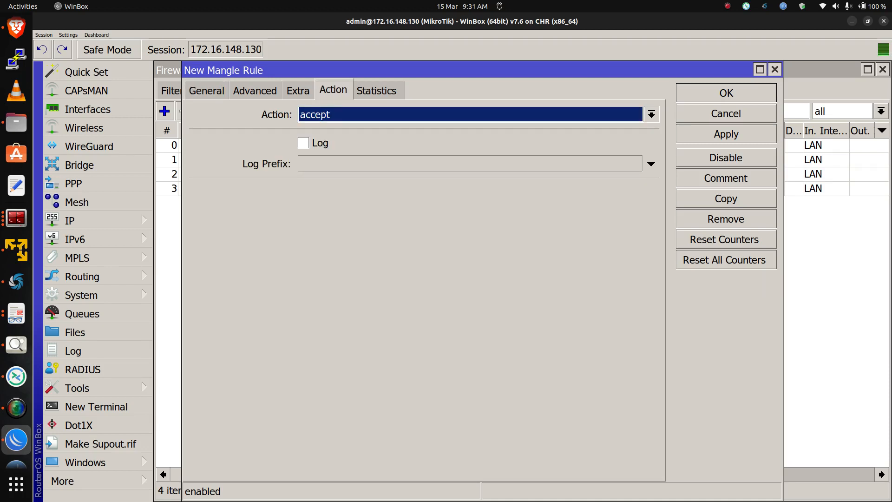
key(Return)
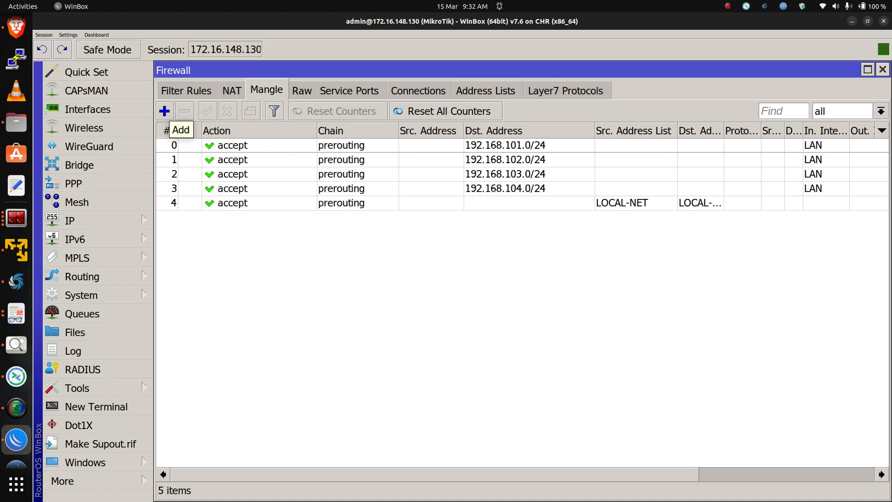
Add a prerouting mangle rule for in-interface WAN_01 with action mark connection, new connection mark ISP1_Conn, and apply it
click(163, 110)
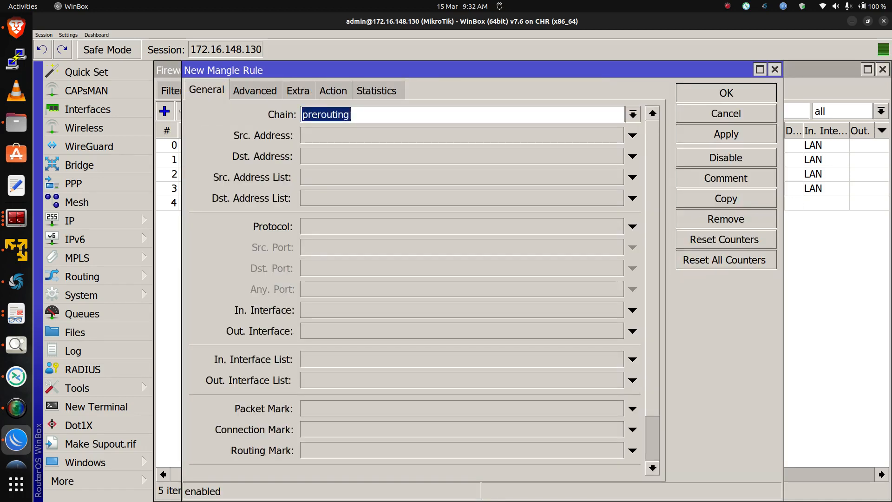
click(633, 310)
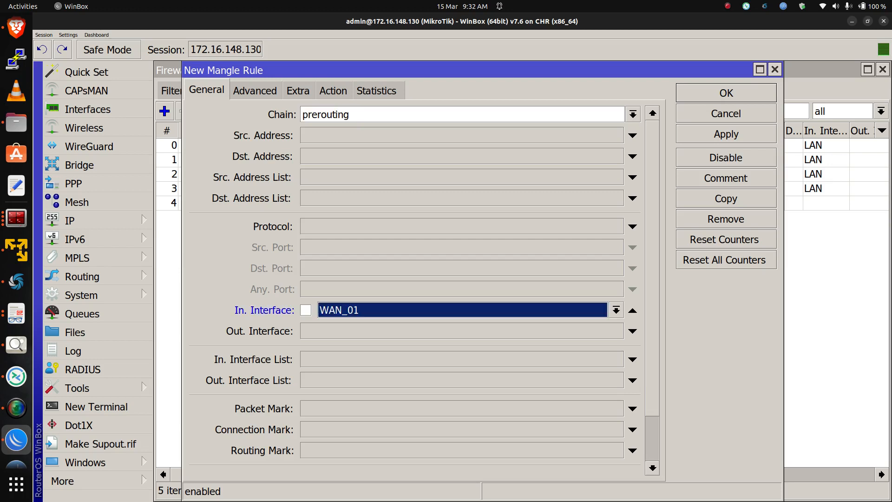
click(333, 90)
click(651, 114)
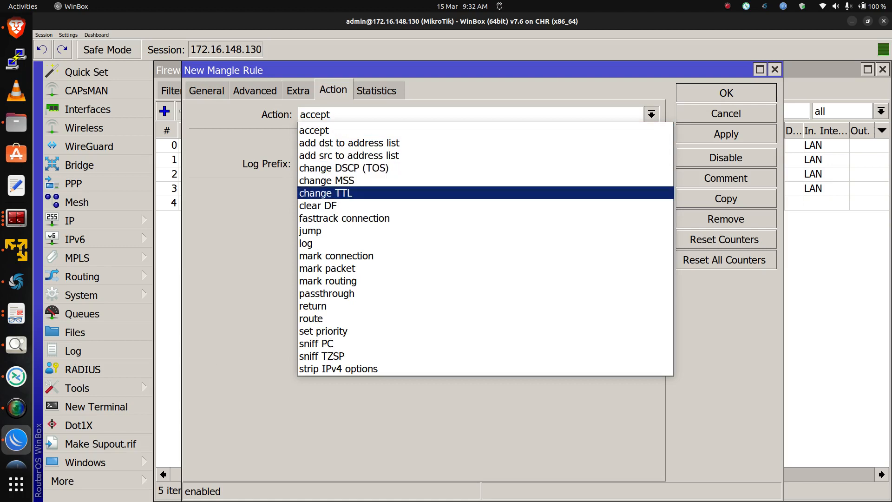
click(362, 256)
click(371, 192)
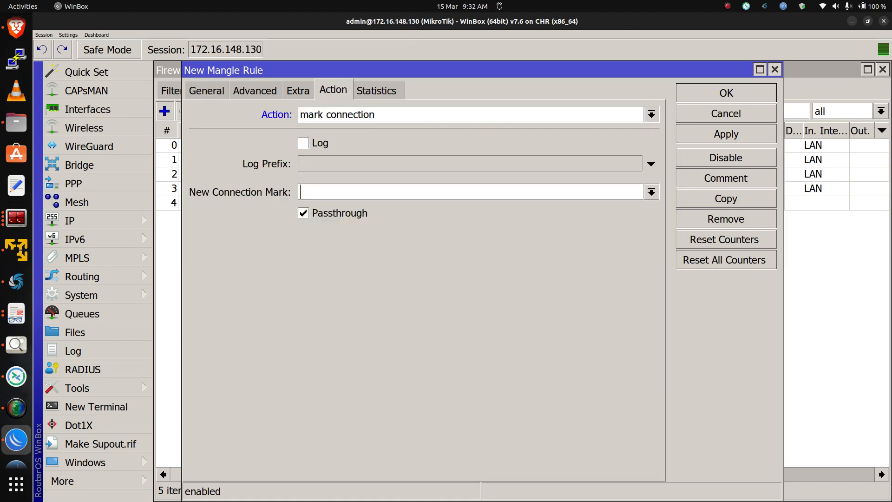
text(ISP1_Conn)
click(725, 134)
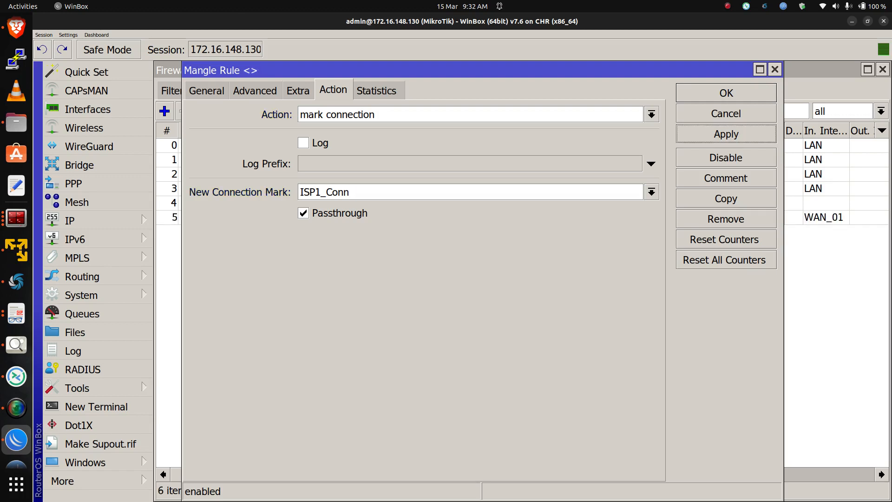
Copy that rule, change its in-interface to WAN_02 and its connection mark to ISP2_Conn, and apply the copy
click(725, 198)
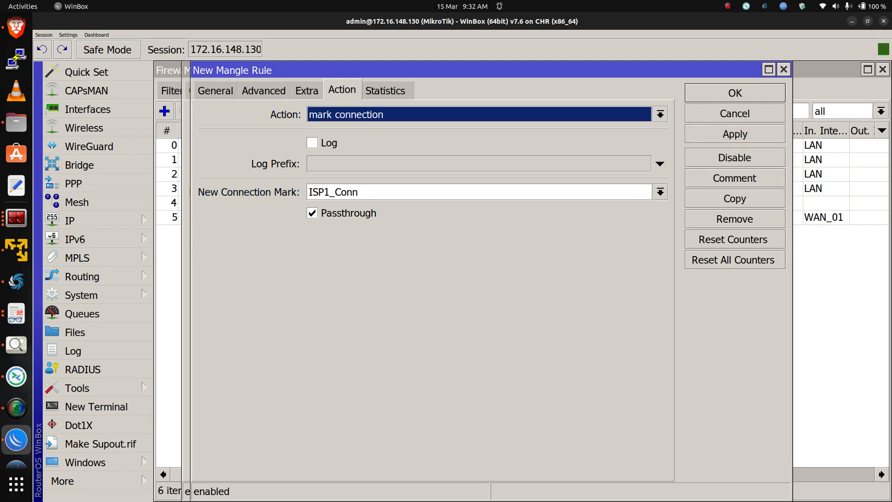
click(216, 90)
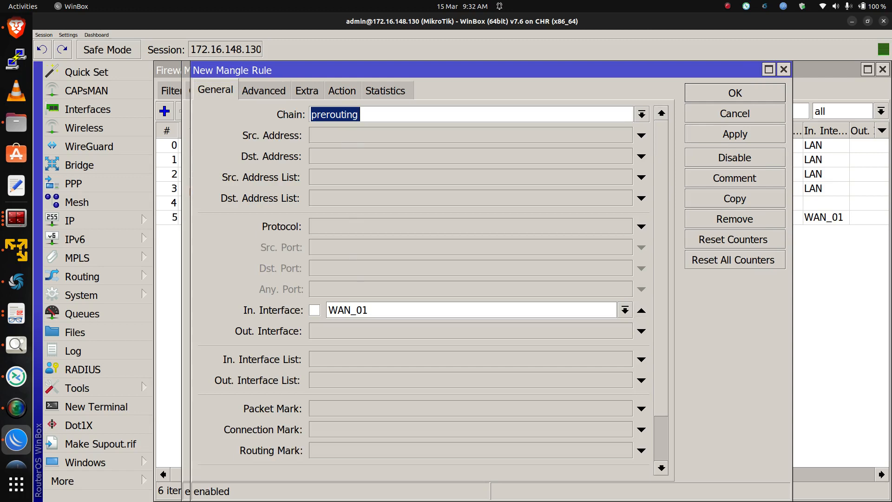
click(625, 310)
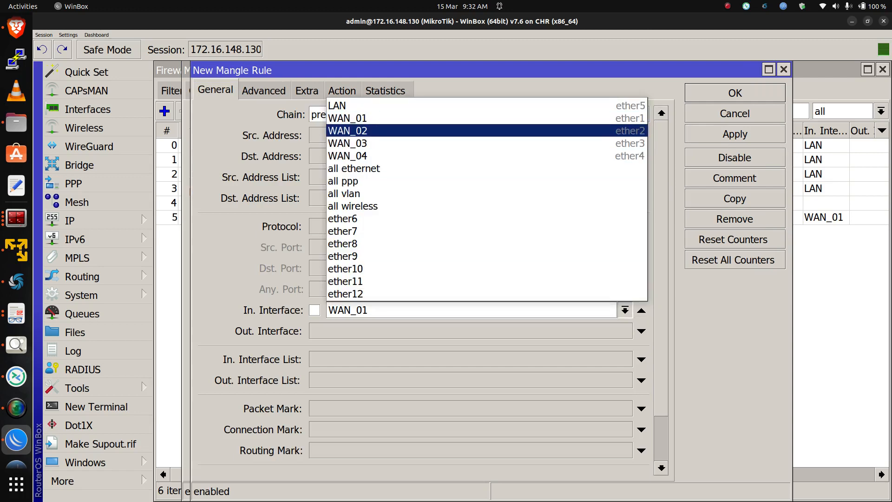
click(347, 131)
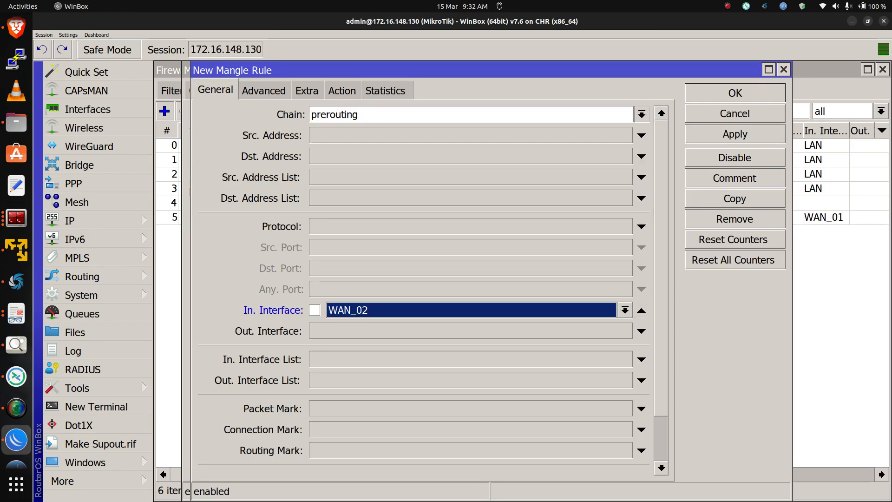
click(342, 91)
click(325, 192)
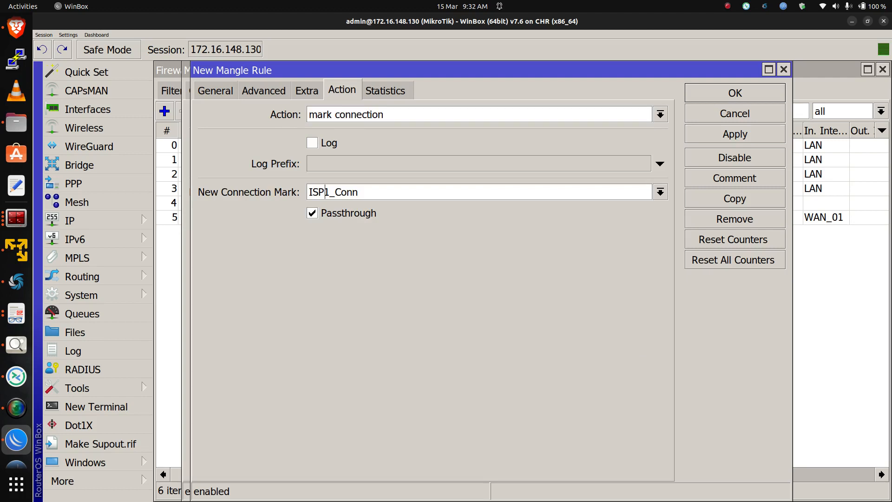
key(BackSpace)
text(2)
click(734, 134)
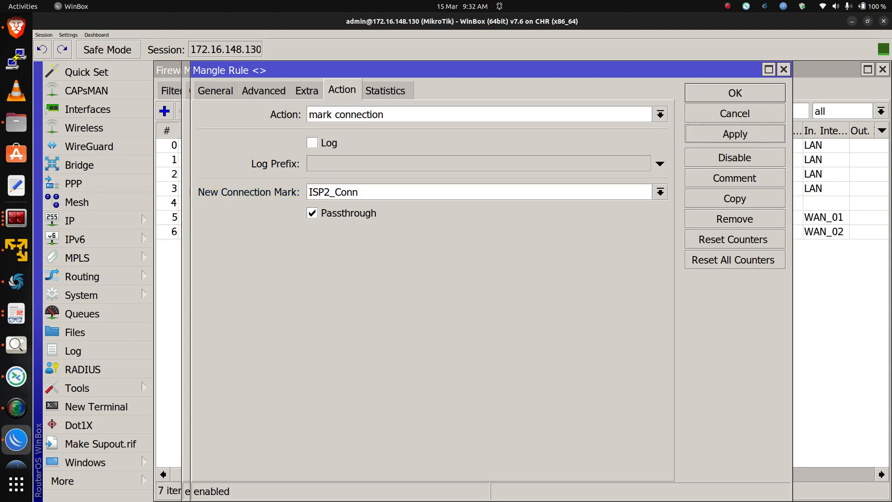
Copy the WAN_02 rule, change its in-interface to WAN_03 and its connection mark to ISP3_Conn, and apply
click(735, 198)
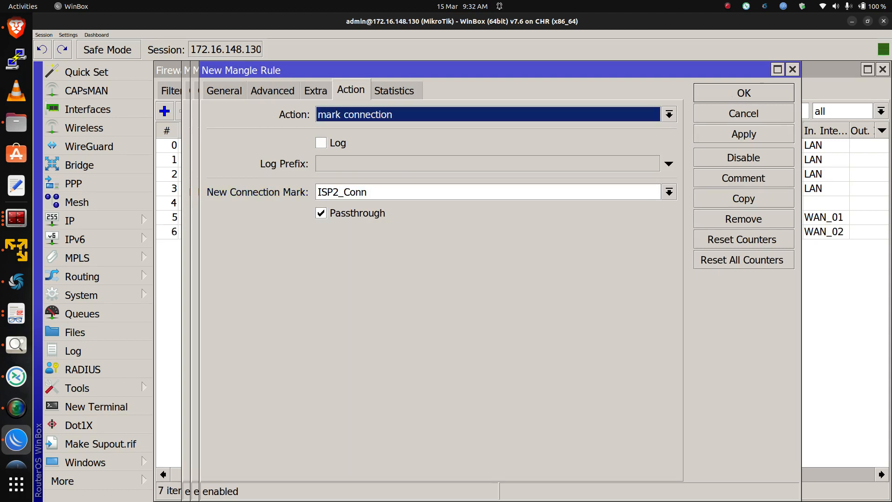
click(224, 90)
click(633, 310)
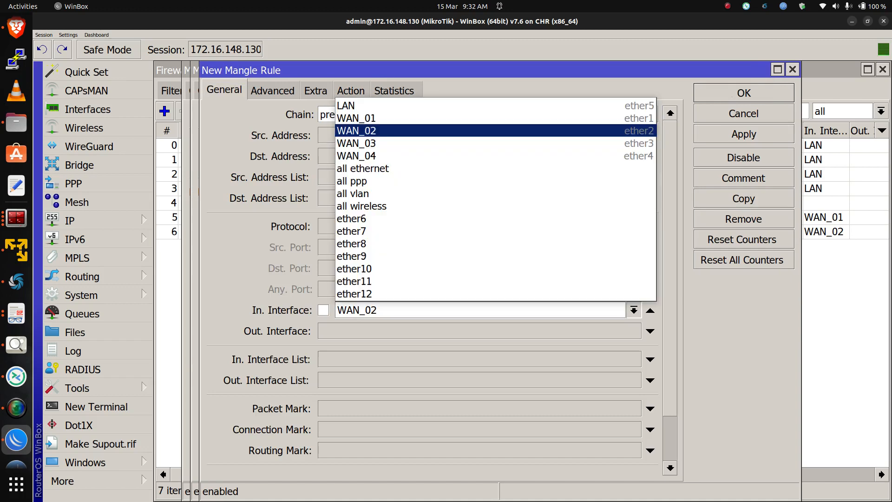
click(511, 143)
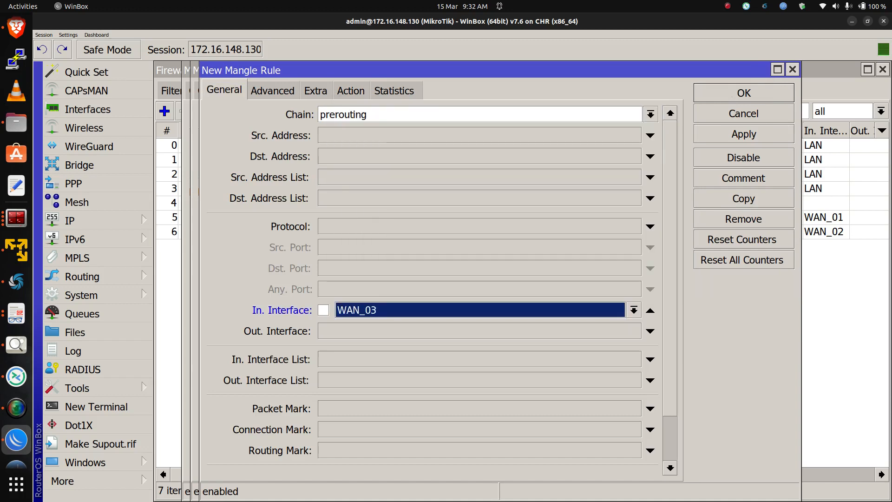
click(351, 90)
click(340, 192)
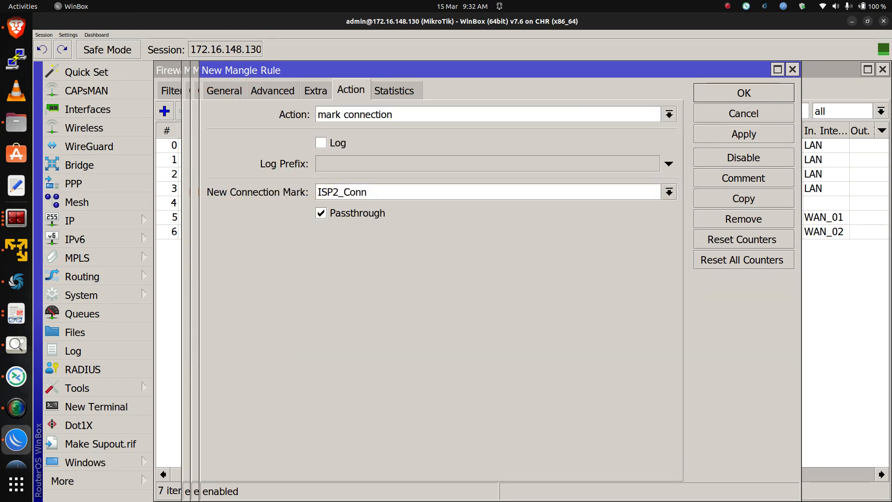
key(BackSpace)
text(3)
click(744, 134)
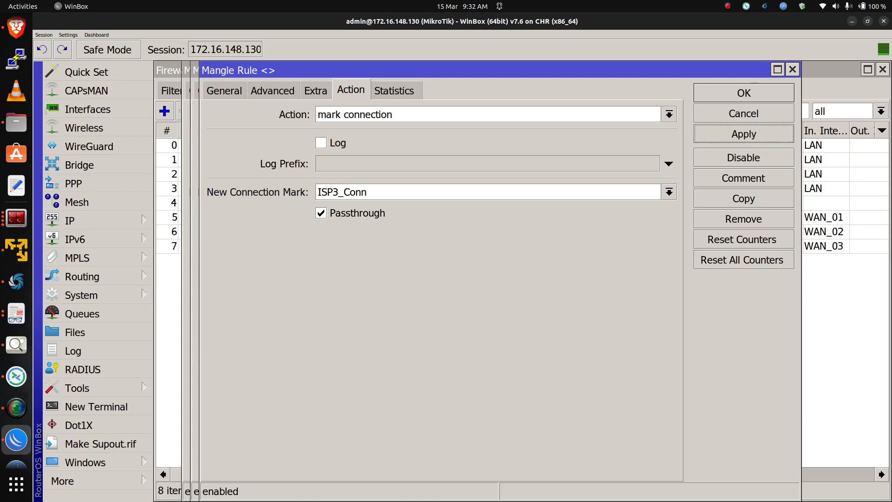
Copy the WAN_03 rule, change its in-interface to WAN_04 and its connection mark to ISP4_Conn, and apply
click(743, 198)
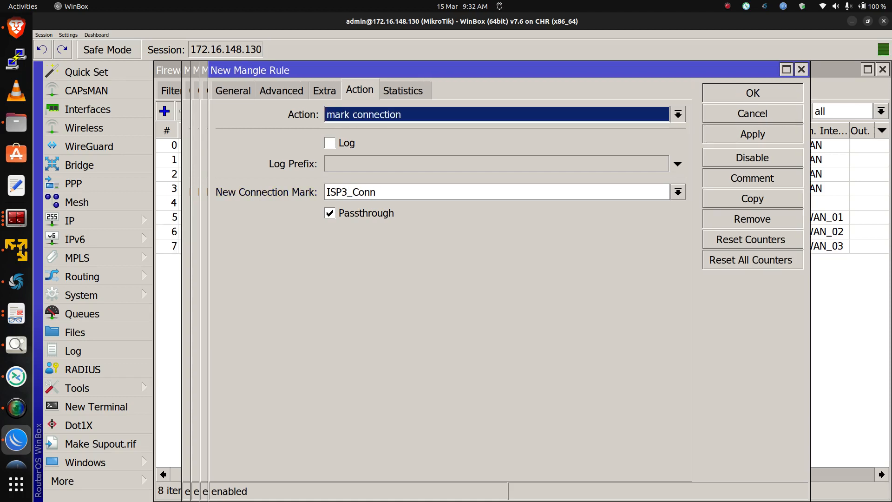
click(233, 91)
click(642, 310)
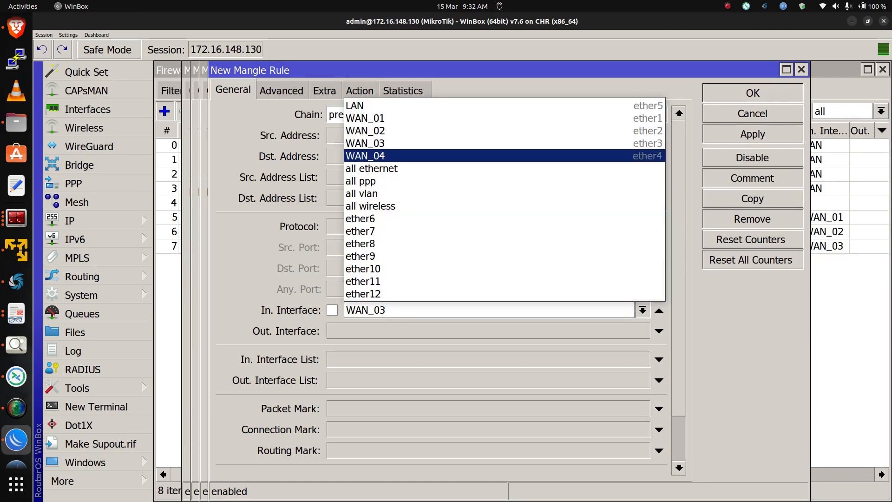
click(365, 155)
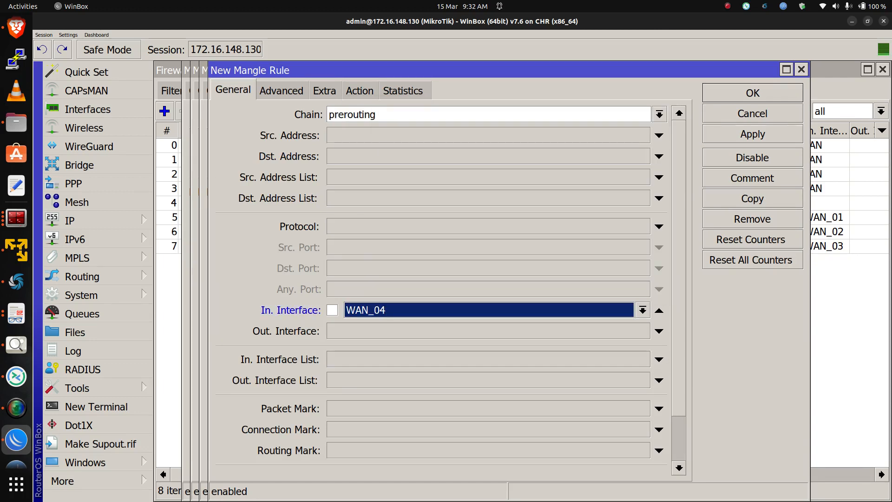
click(360, 91)
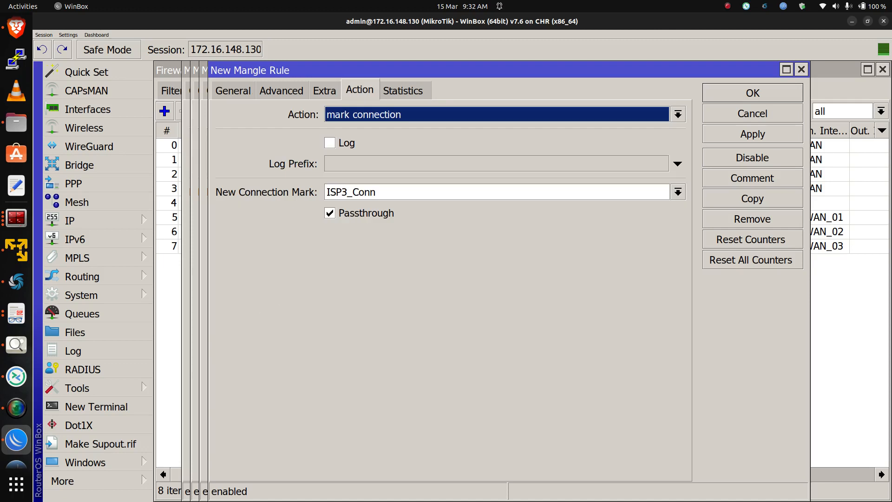
click(349, 191)
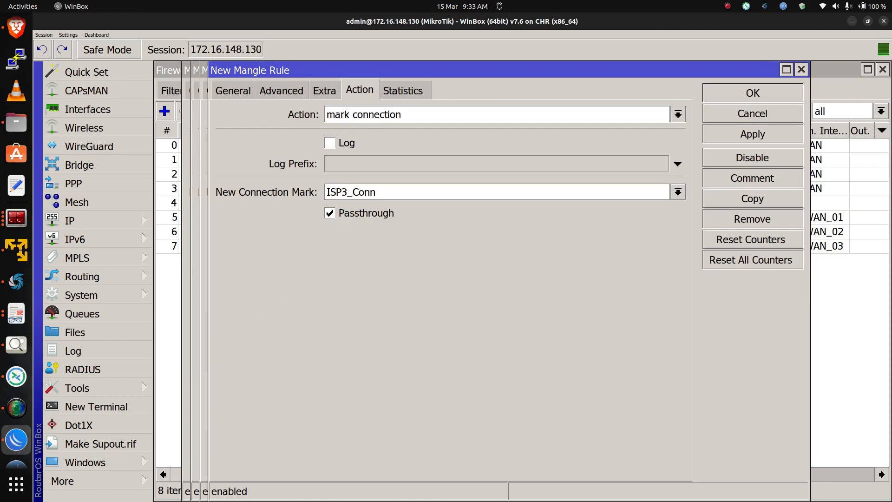
key(BackSpace)
text(4)
click(752, 133)
Close each of the four open mangle rule dialogs with OK
click(749, 93)
click(747, 92)
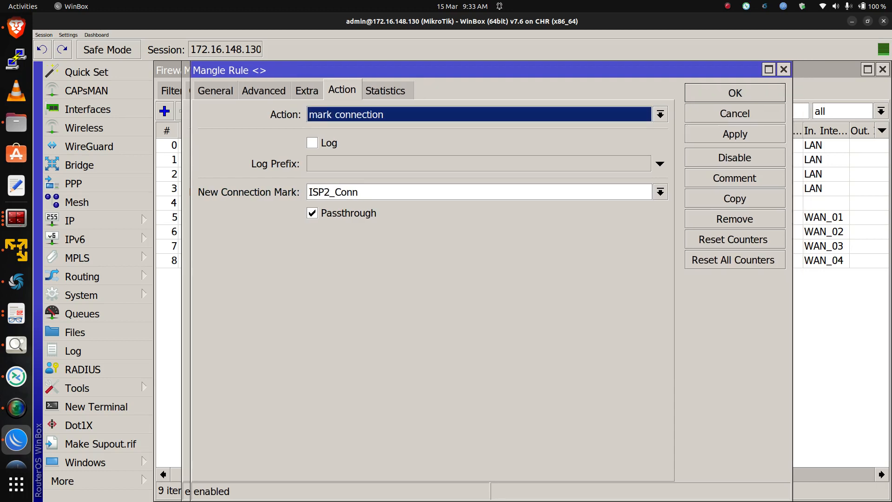
click(745, 93)
click(744, 93)
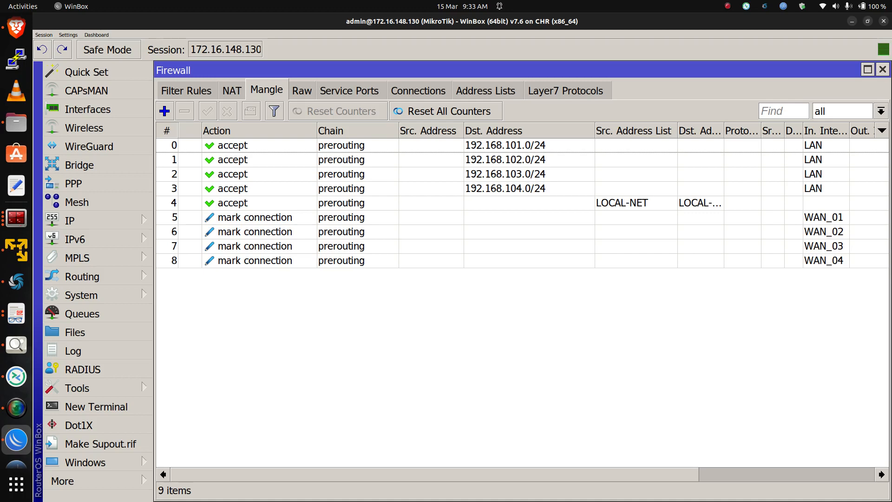
Add a new prerouting mangle rule matching in-interface LAN
click(164, 111)
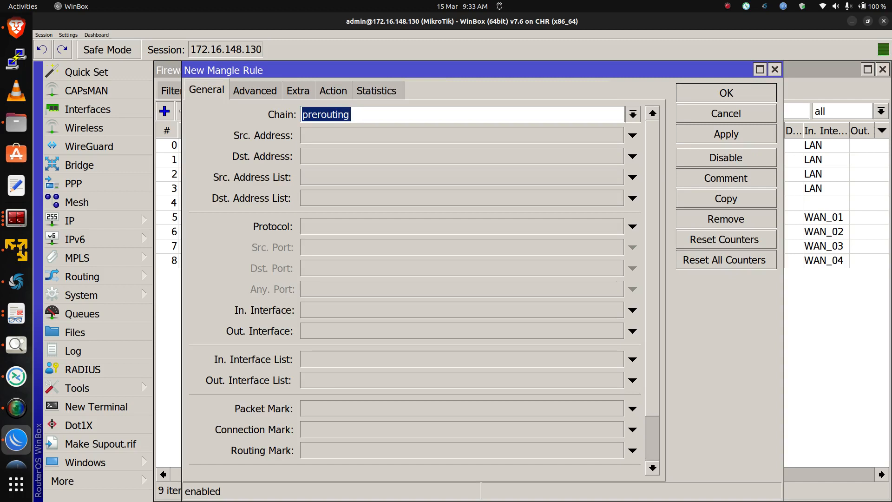
click(632, 310)
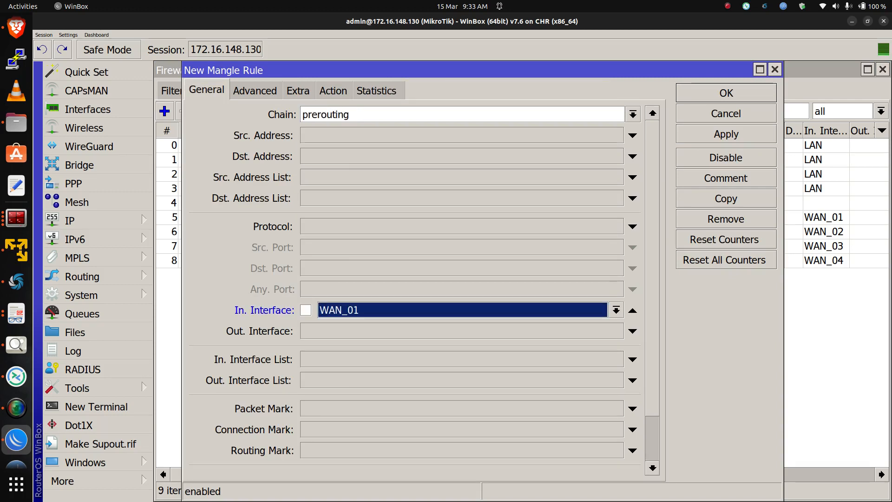
click(616, 310)
key(Up)
key(Up)
key(Return)
Set the rule's per connection classifier to both addresses with 4/0
click(254, 90)
click(632, 206)
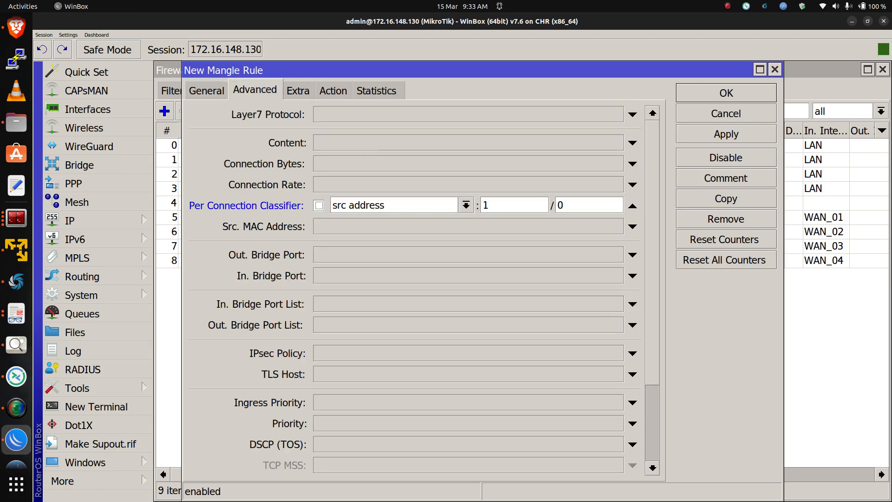
click(466, 205)
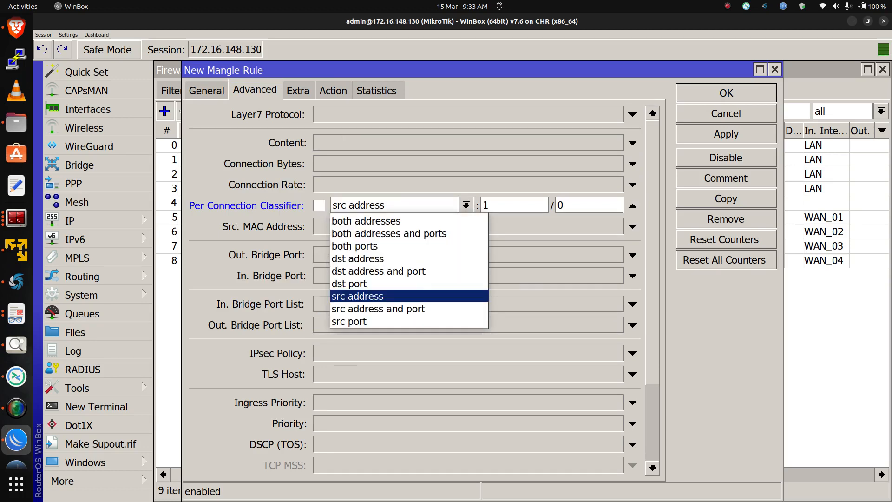
key(Return)
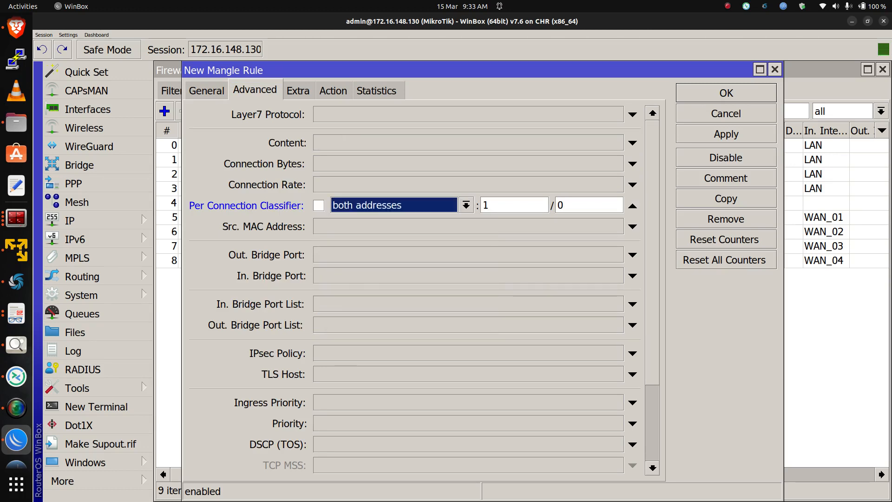
key(Tab)
text(4)
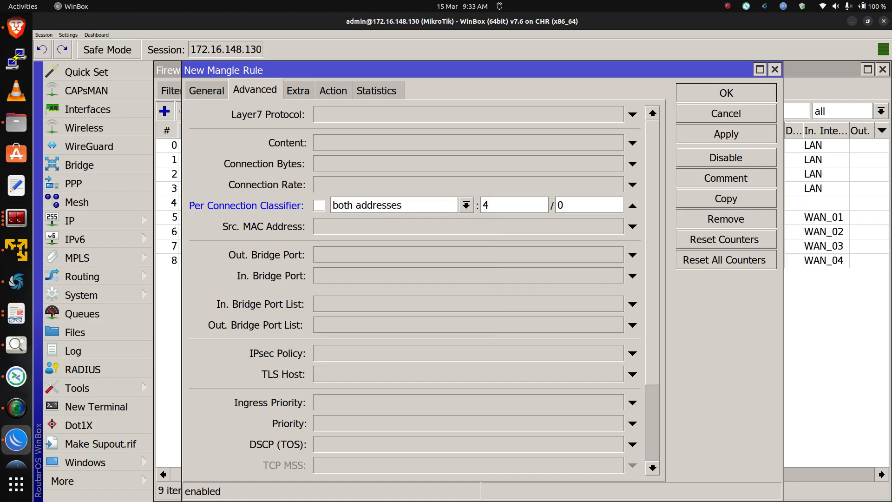
Set the rule's action to mark connection with connection mark ISP1_Conn and apply it
click(333, 90)
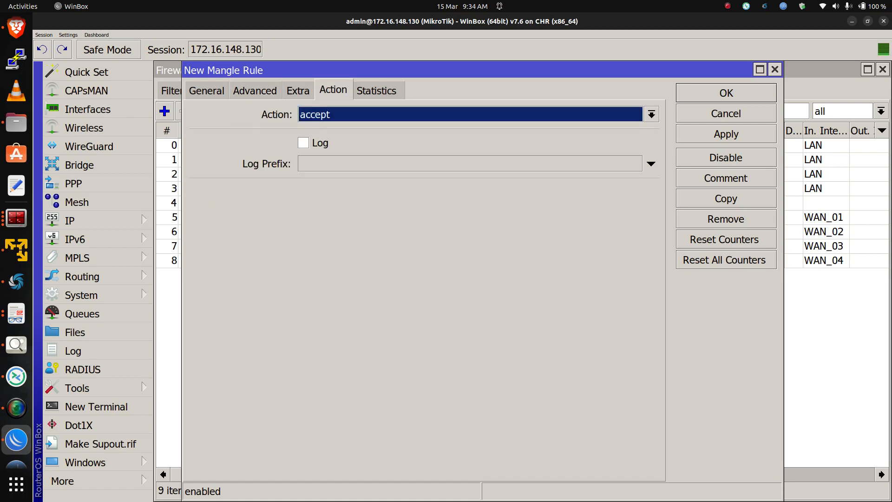
click(651, 114)
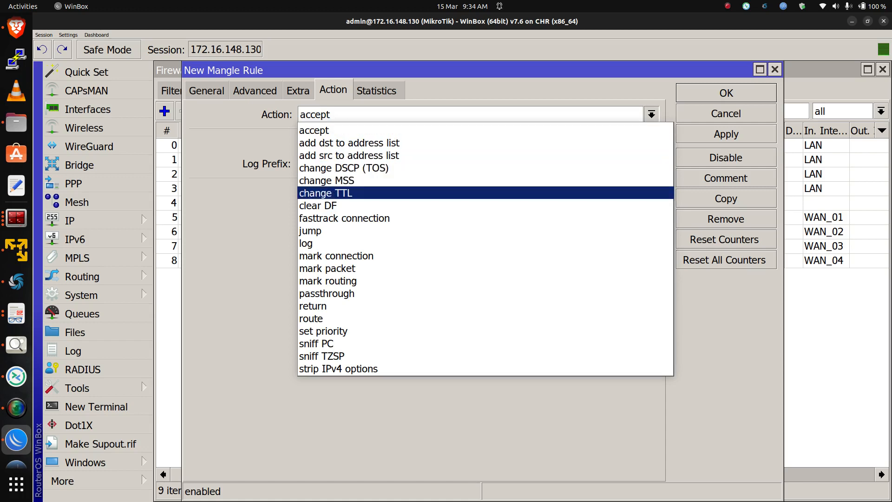
click(335, 255)
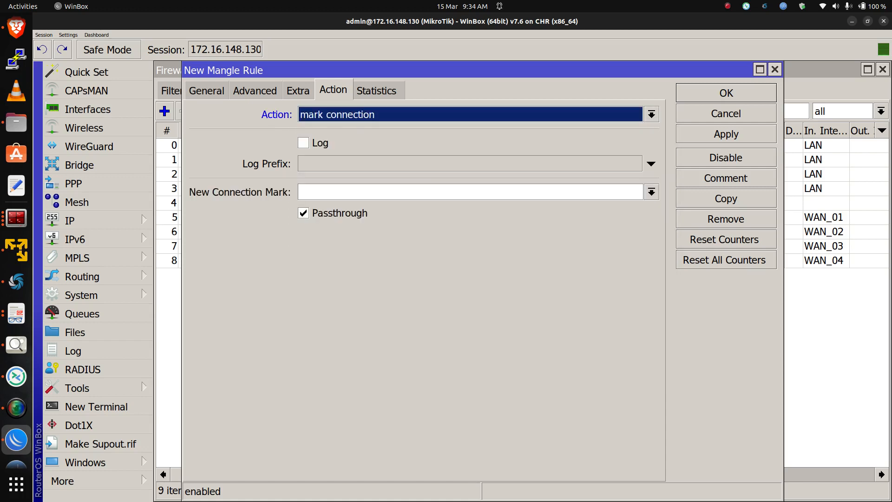
click(651, 192)
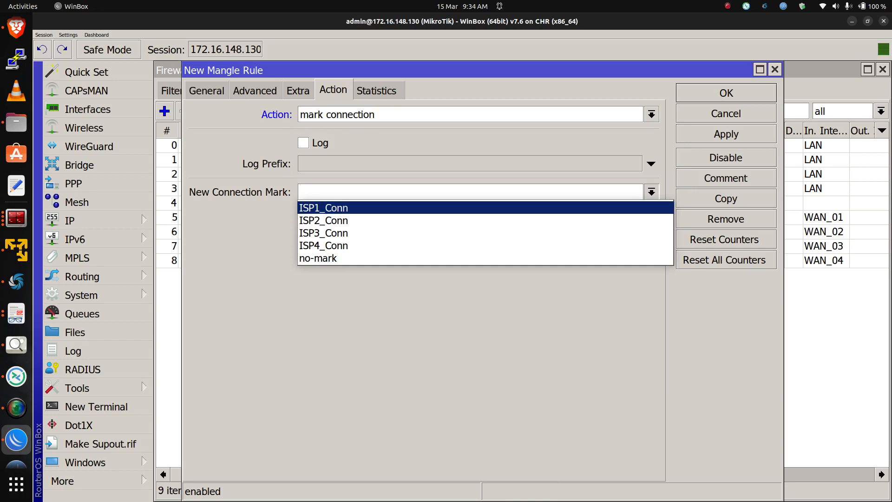
click(324, 208)
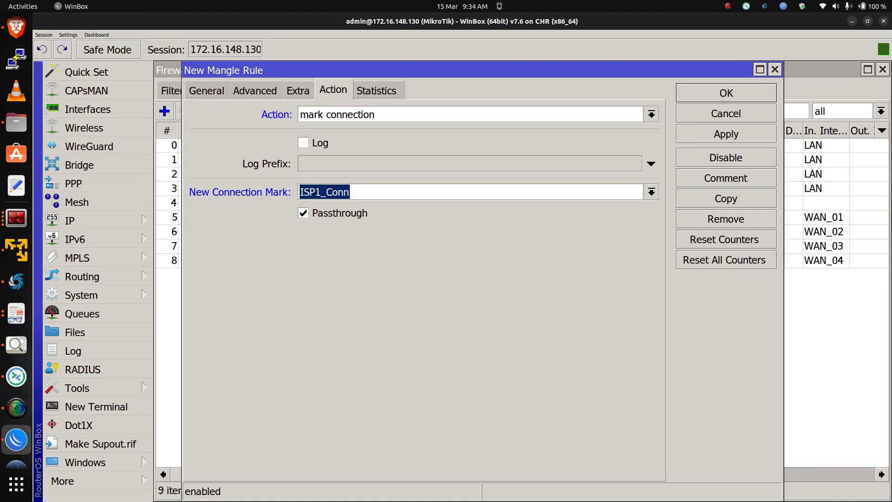
click(726, 133)
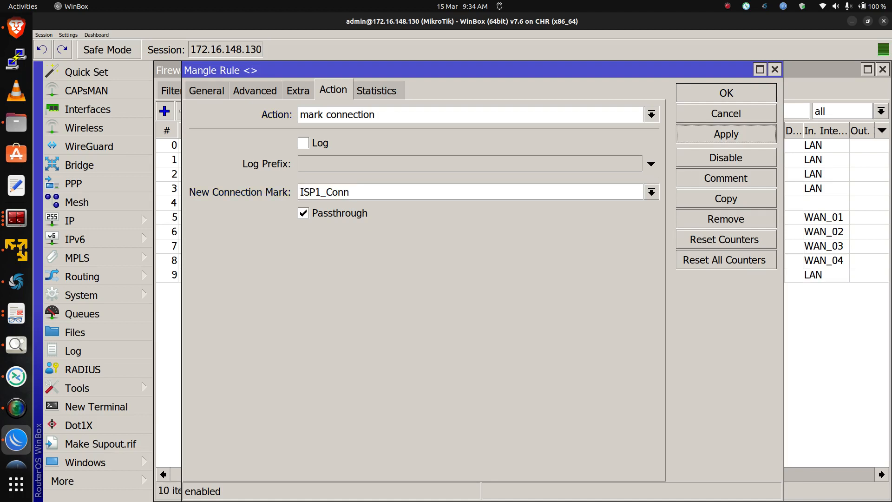
Copy the ISP1_Conn rule and set the copy's per connection classifier to 4/1
click(725, 198)
click(215, 90)
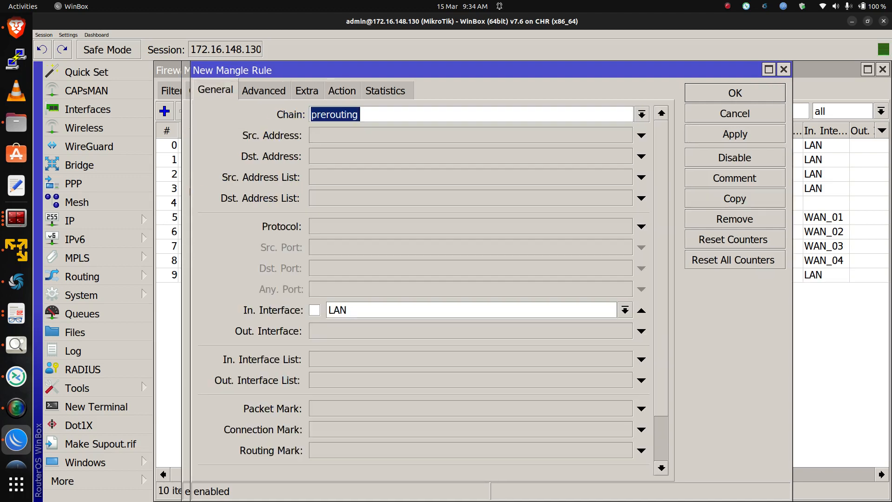
click(264, 90)
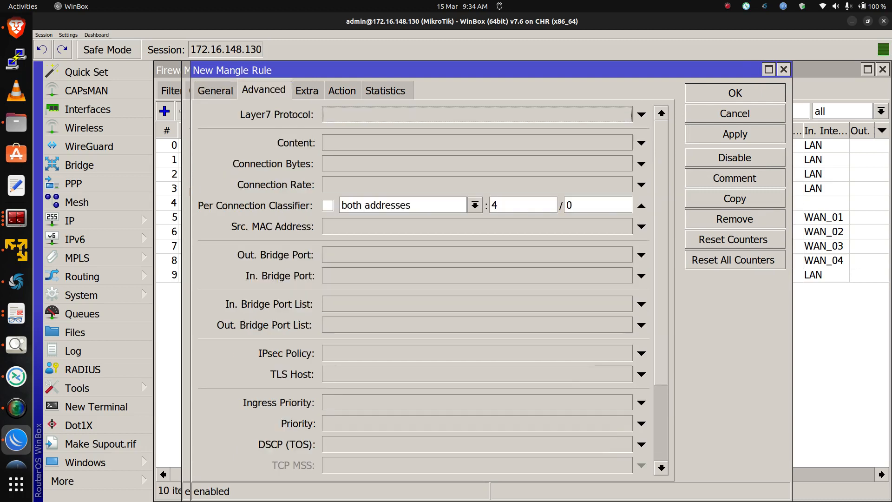
double_click(576, 205)
text(1)
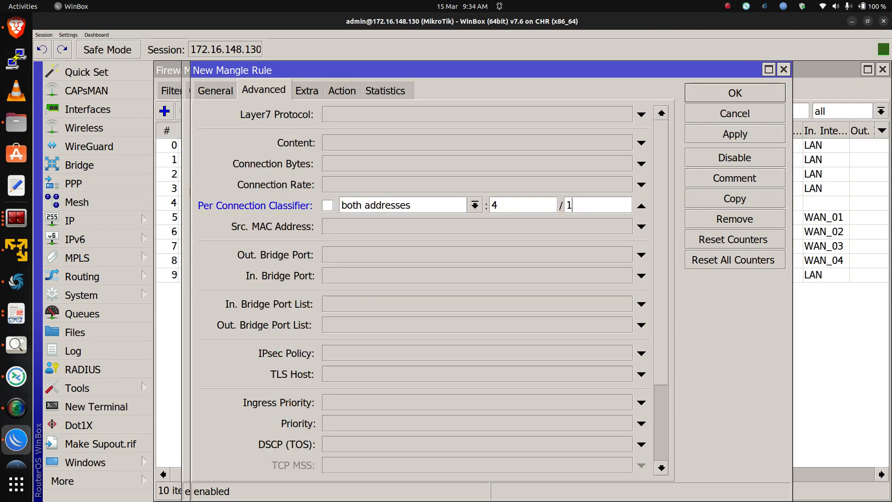
Set the copy's connection mark to ISP2_Conn and apply it
click(342, 90)
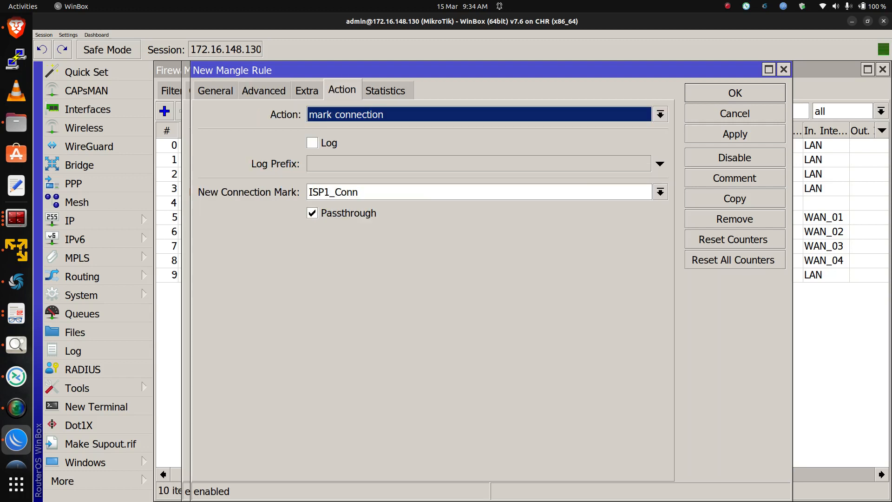
click(660, 192)
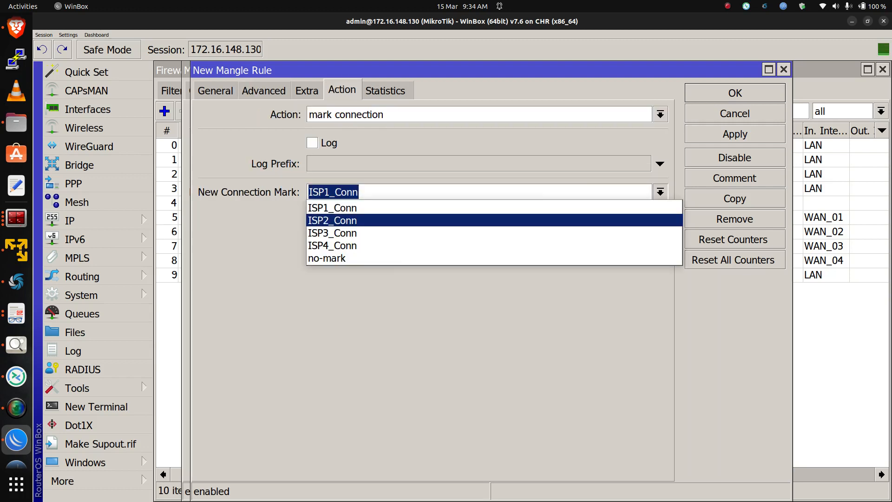
click(650, 221)
click(734, 134)
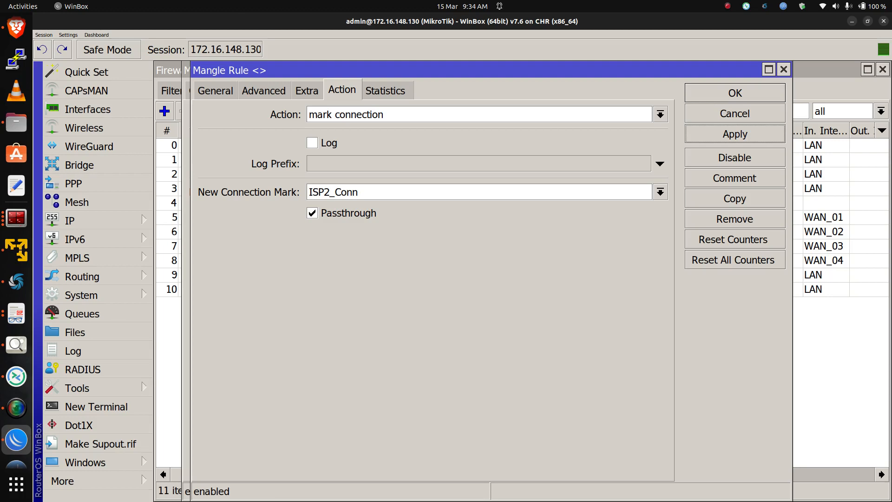
Copy the ISP2_Conn rule and set the new copy's per connection classifier to 4/2
click(735, 199)
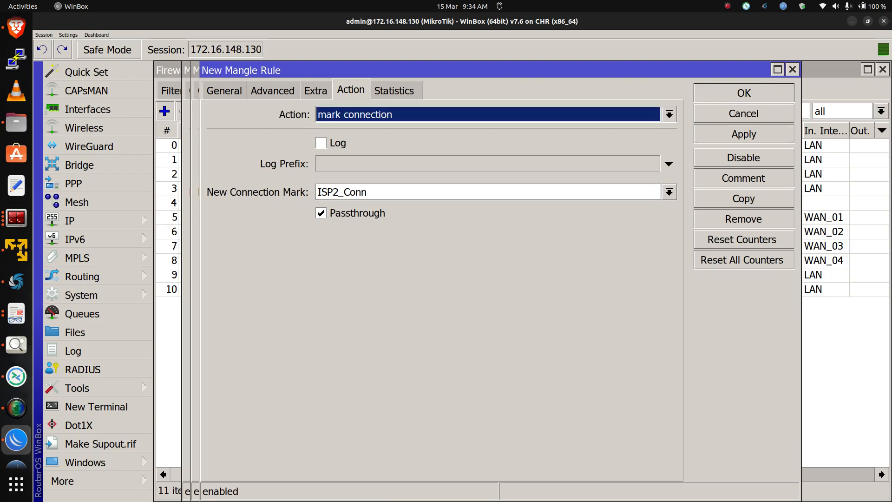
click(224, 90)
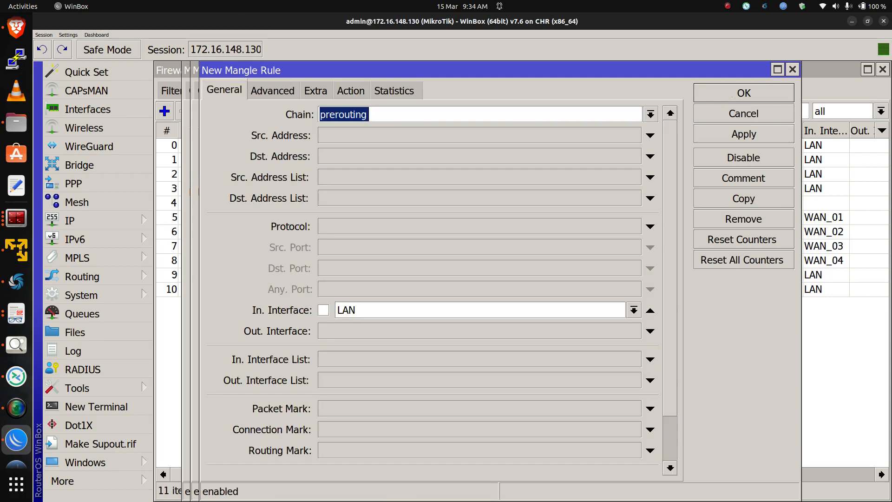
click(273, 90)
double_click(577, 204)
text(2)
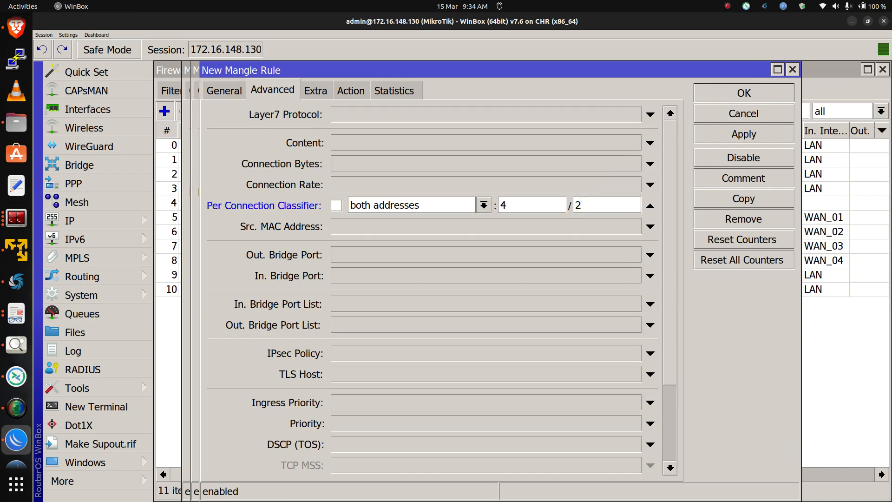
Set the new copy's connection mark to ISP3_Conn and apply it
click(351, 90)
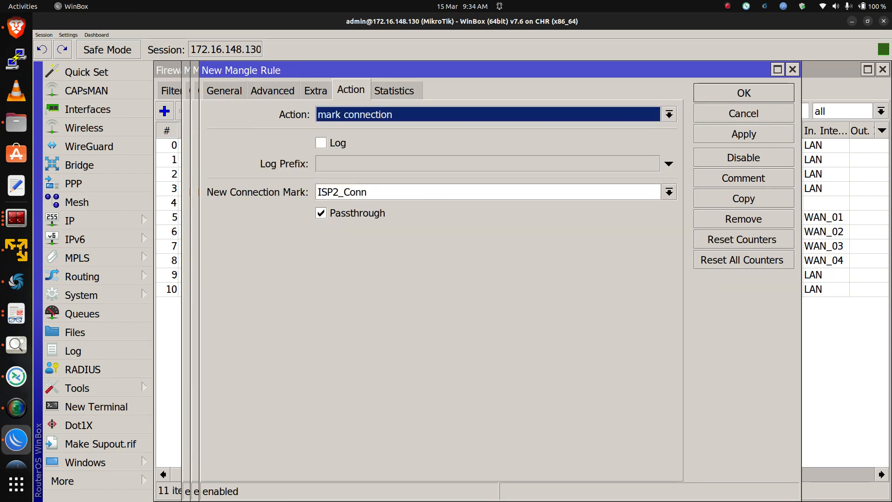
click(669, 192)
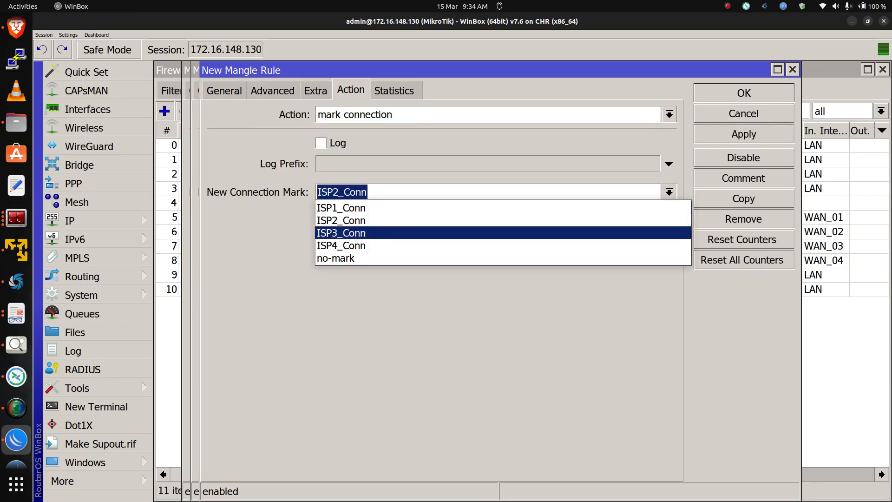
click(344, 231)
click(744, 134)
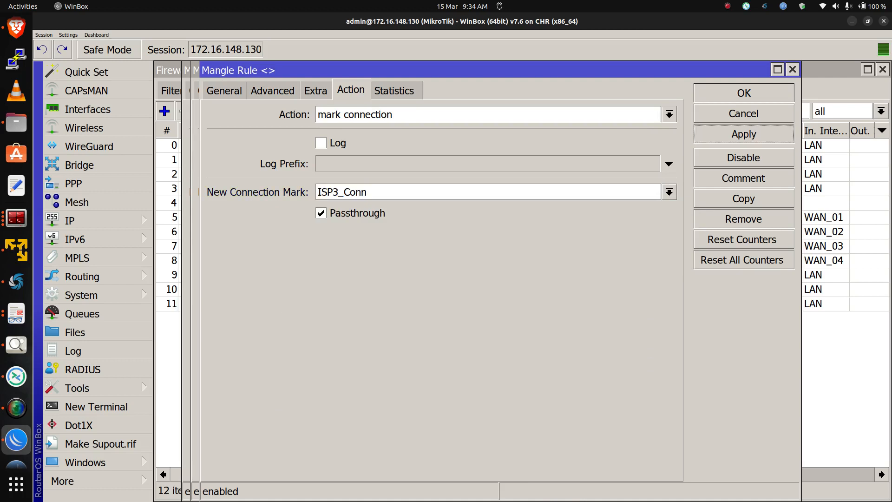
Copy the ISP3_Conn rule and set the new copy's per connection classifier to 4/3
click(743, 198)
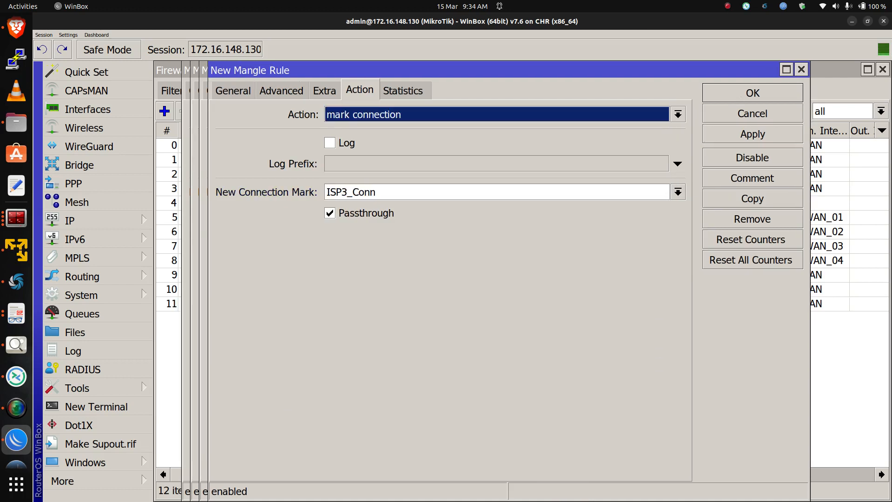
click(281, 91)
double_click(587, 205)
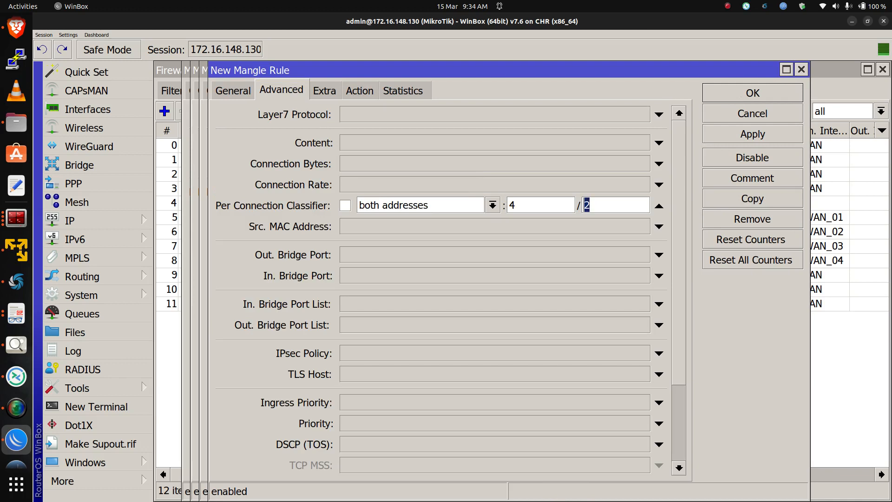
text(3)
Set the new copy's connection mark to ISP4_Conn, apply it and close it with OK
click(359, 90)
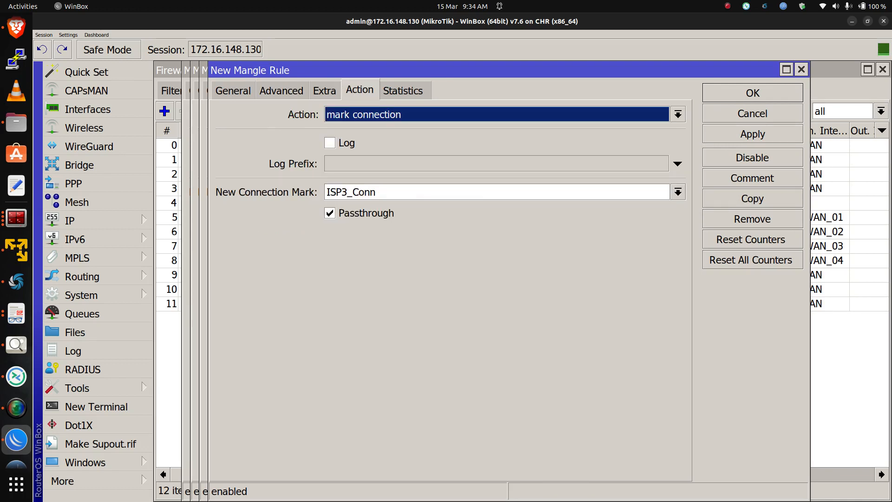
click(678, 192)
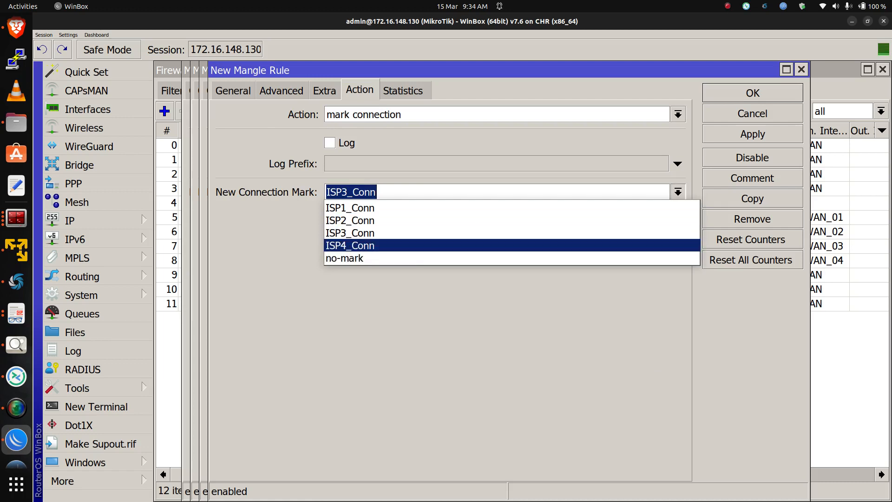
key(Return)
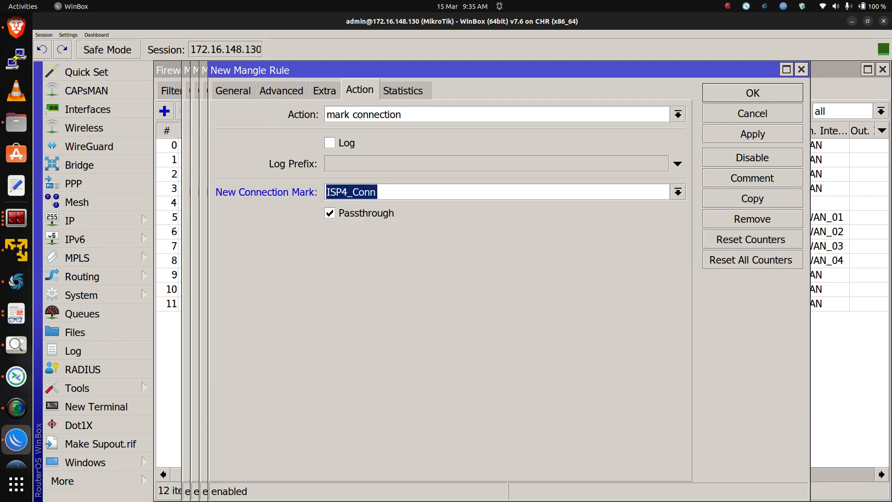
click(752, 134)
click(752, 93)
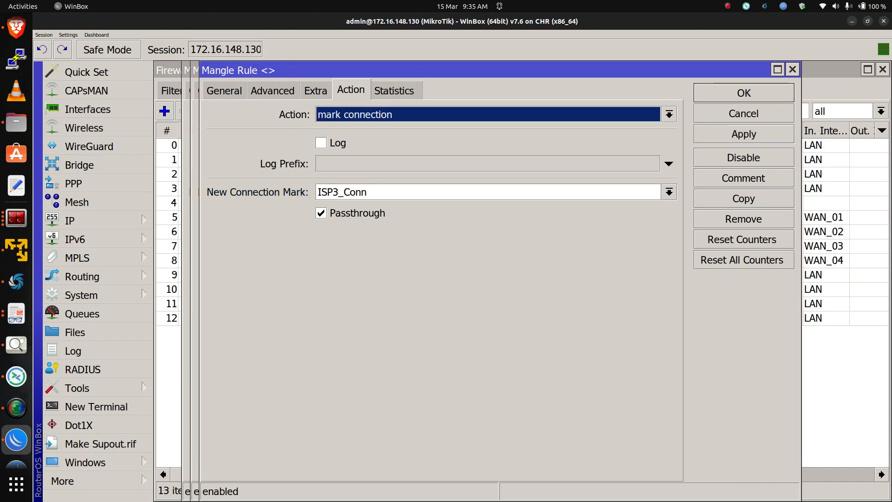
Close the remaining open mangle rule dialogs with OK
click(748, 93)
click(747, 93)
click(747, 93)
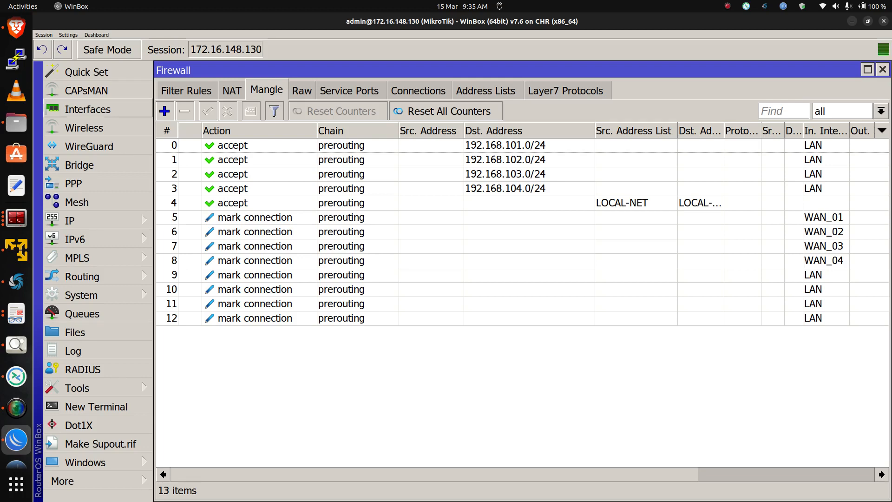
Add a new prerouting mangle rule matching in-interface WAN_01 and connection mark ISP1_Conn
click(164, 110)
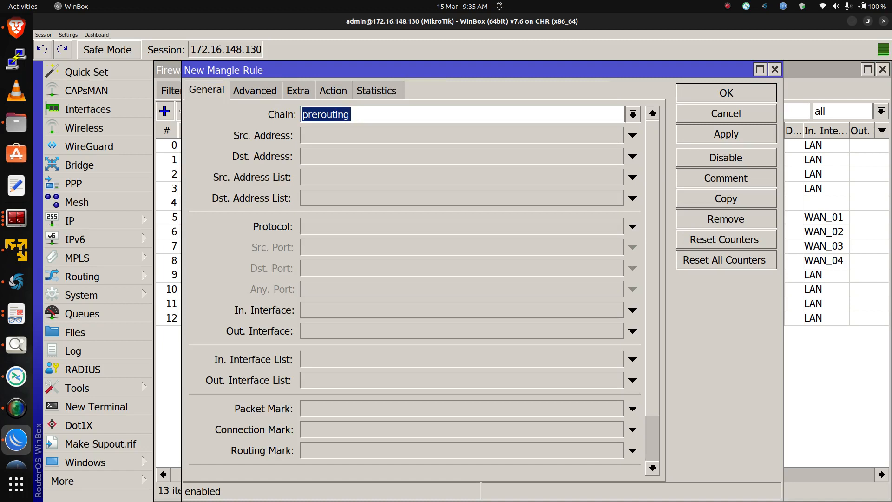
click(633, 309)
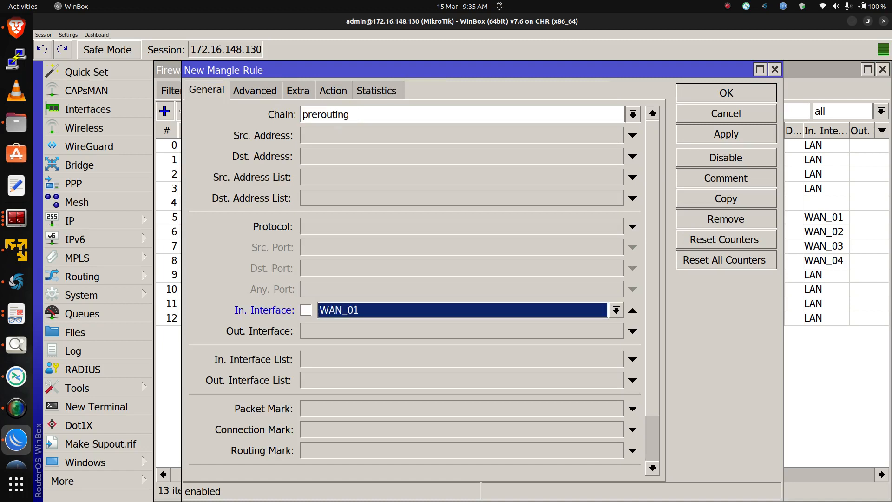
click(632, 430)
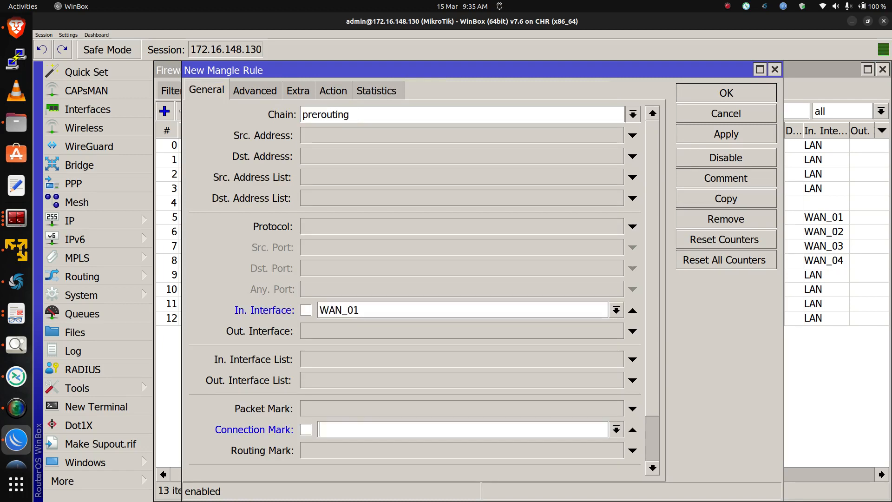
click(616, 429)
key(Return)
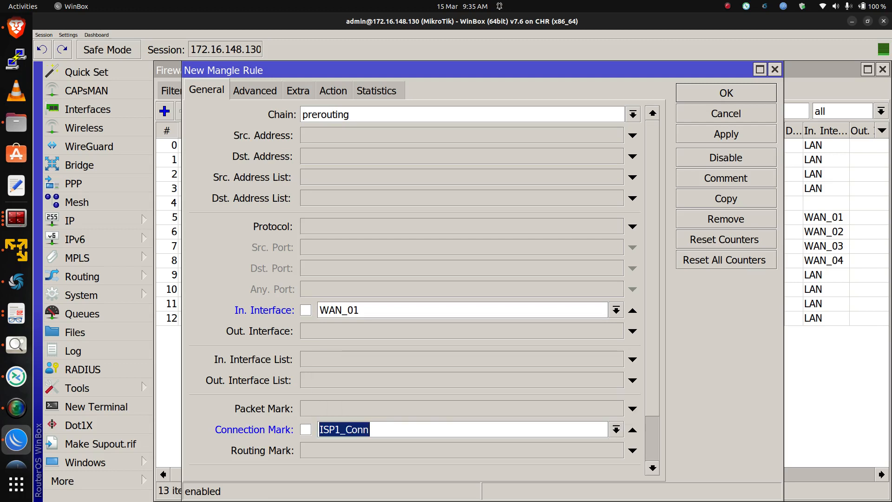
Set the new rule's action to mark routing
click(333, 90)
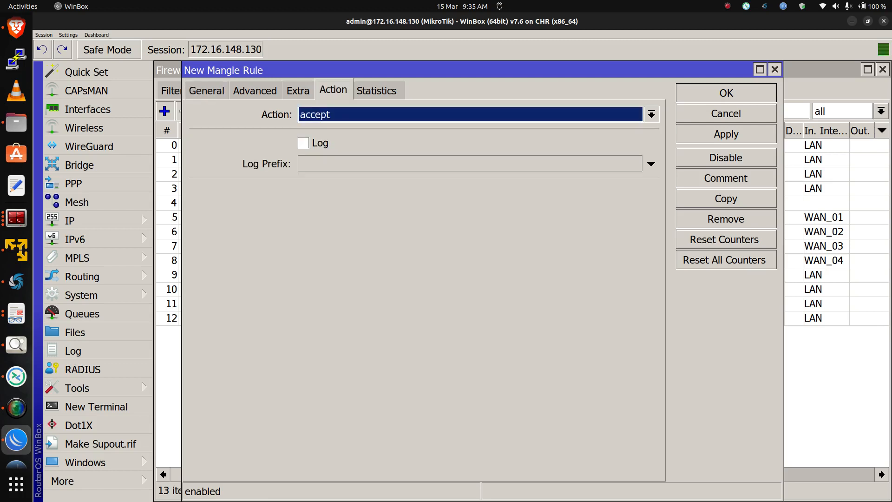
click(651, 114)
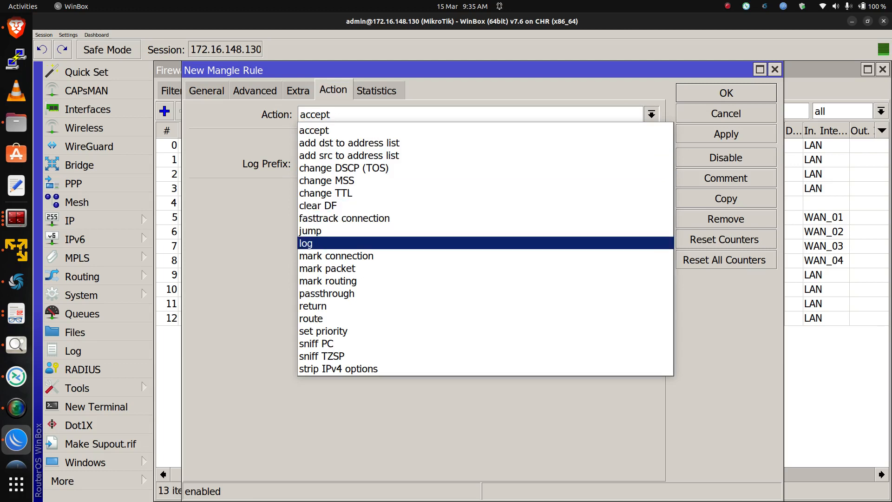
key(Return)
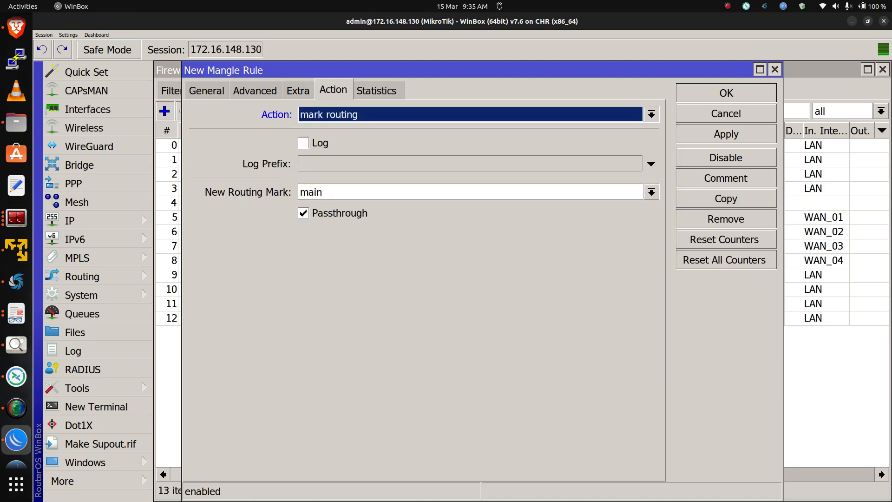
click(652, 192)
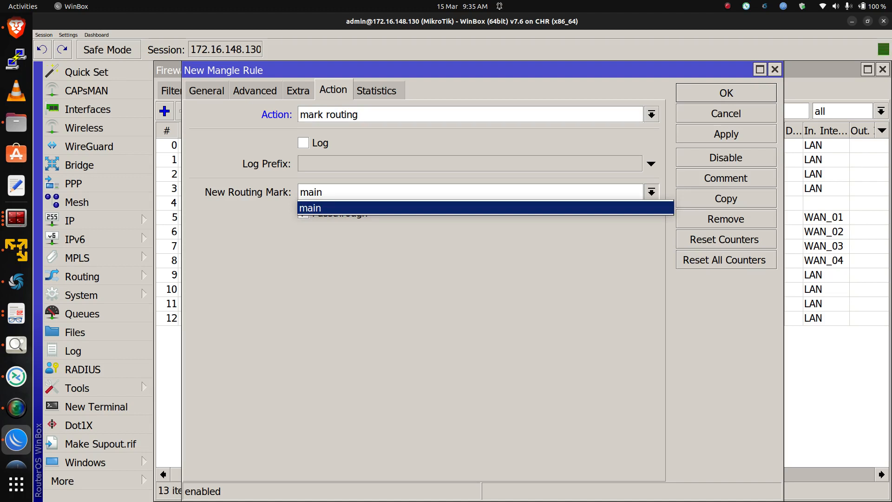
click(311, 207)
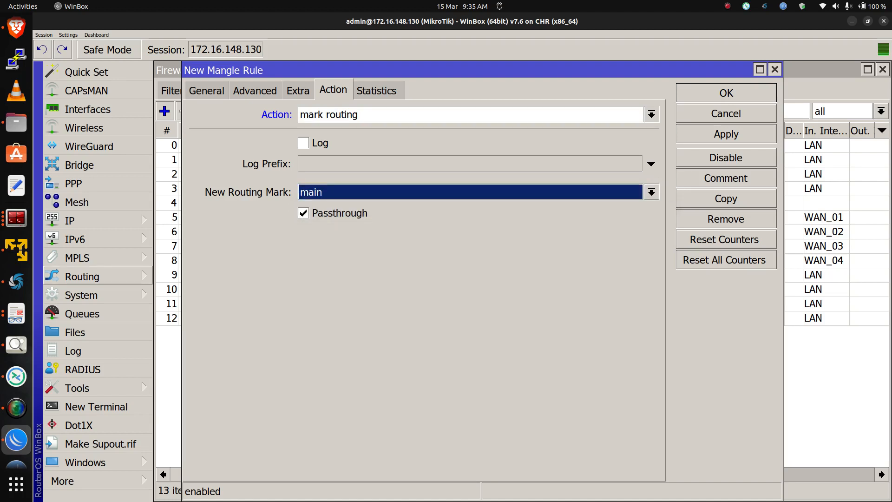
Create a new routing table named via_ISP1 with FIB enabled and apply it
click(82, 276)
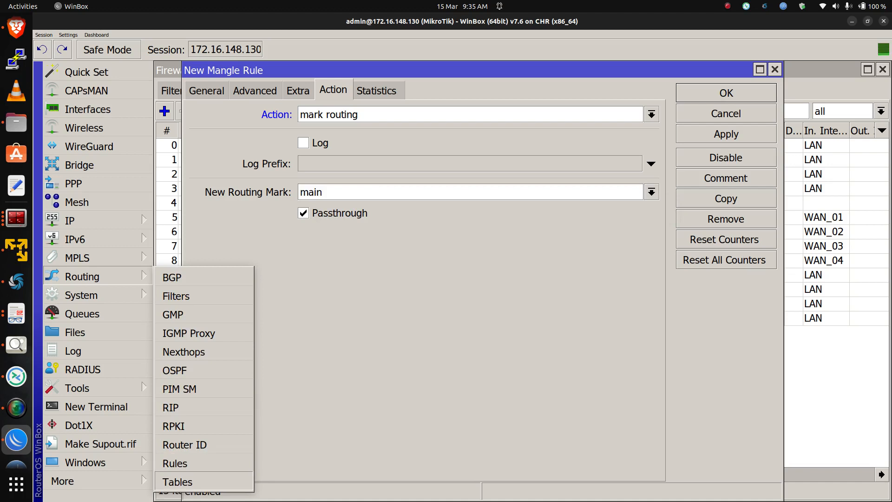
click(178, 482)
drag(651, 191, 557, 132)
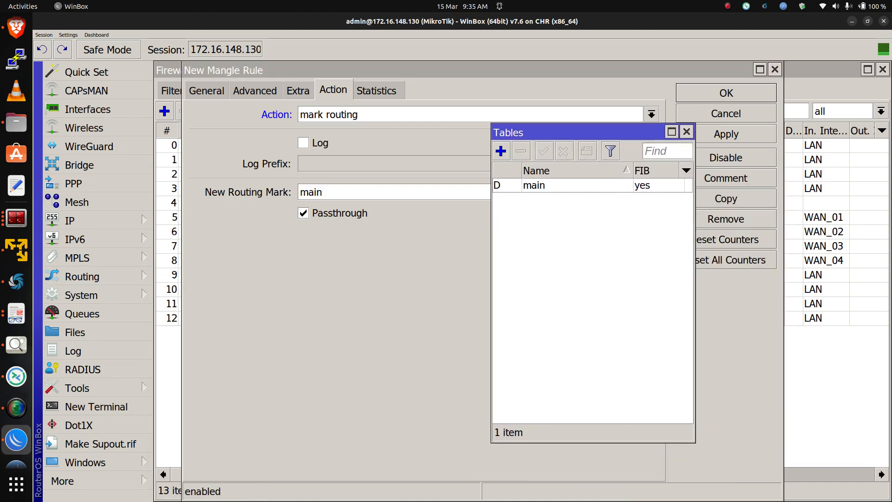
click(500, 151)
drag(497, 216, 459, 216)
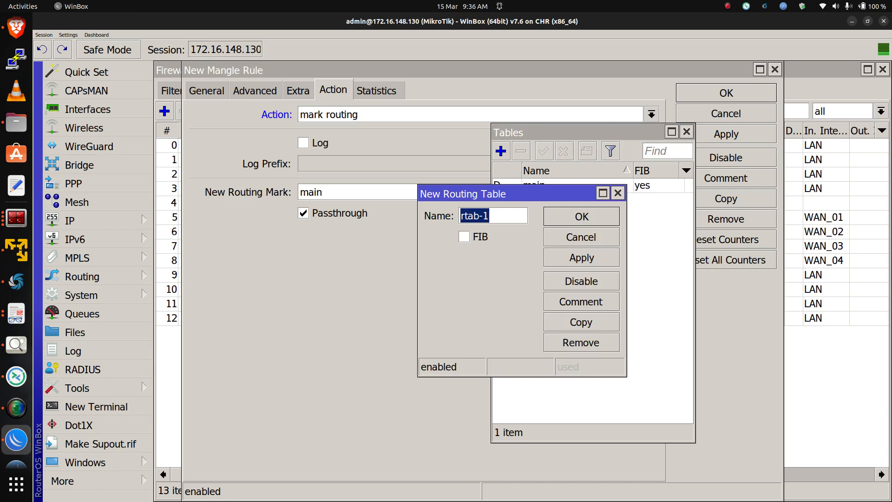
text(via:I)
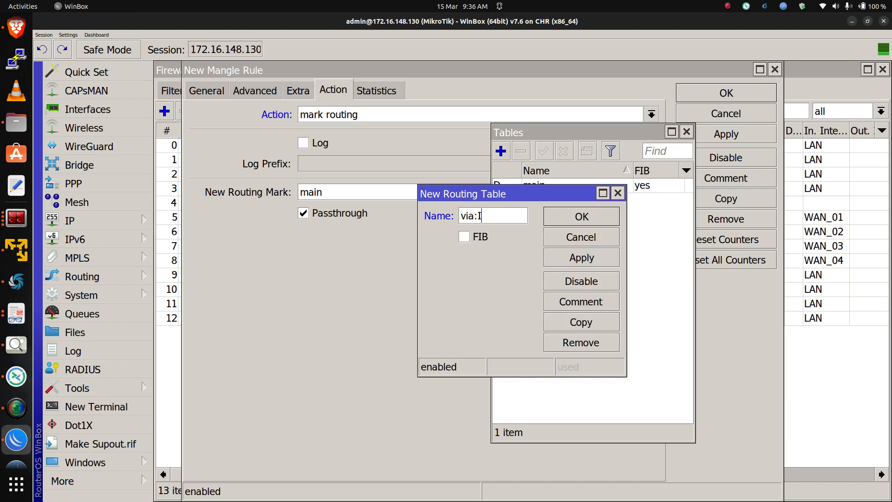
key(BackSpace)
text(_ISP1)
key(Tab)
key(space)
click(582, 257)
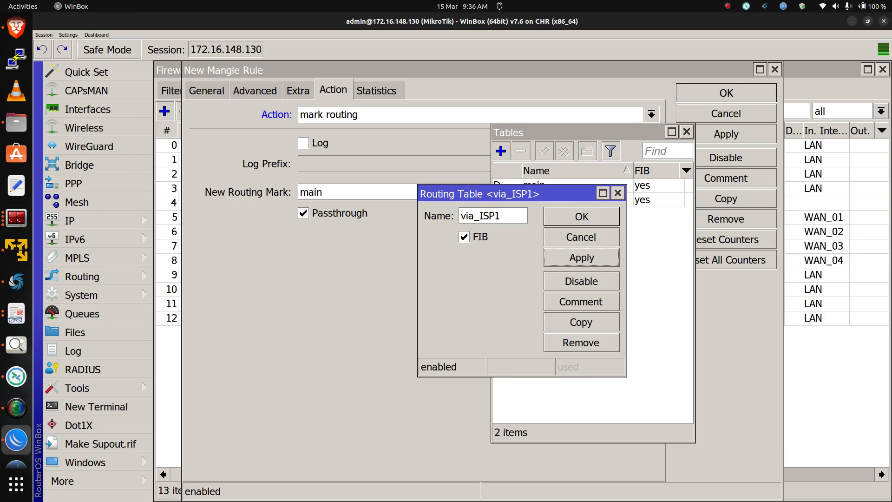
Copy the routing table to create via_ISP2 with FIB enabled and apply it
click(581, 322)
text(via)
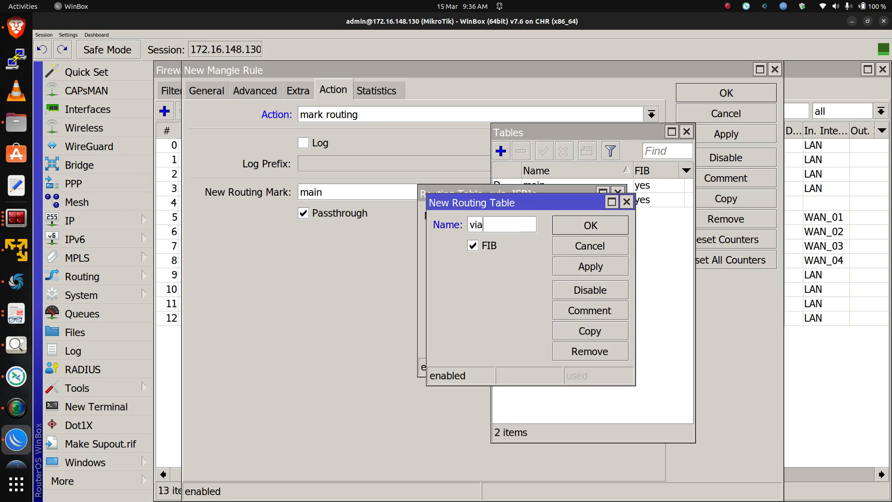
text(_ISP2)
click(590, 267)
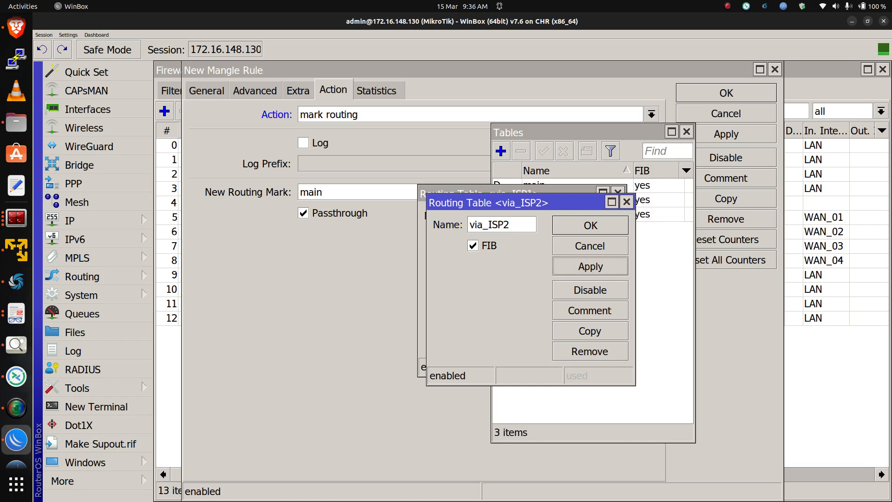
Copy the routing table to create via_ISP3 with FIB enabled and apply it
click(590, 331)
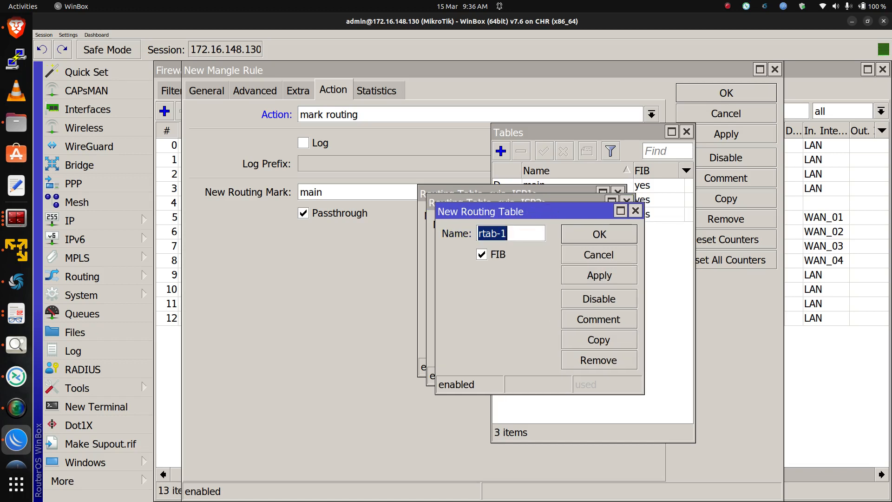
text(via_ISP3)
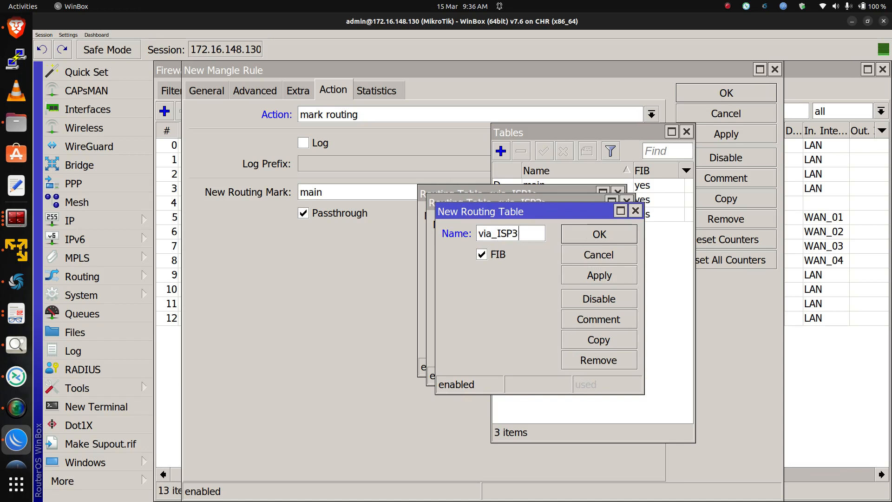
click(599, 275)
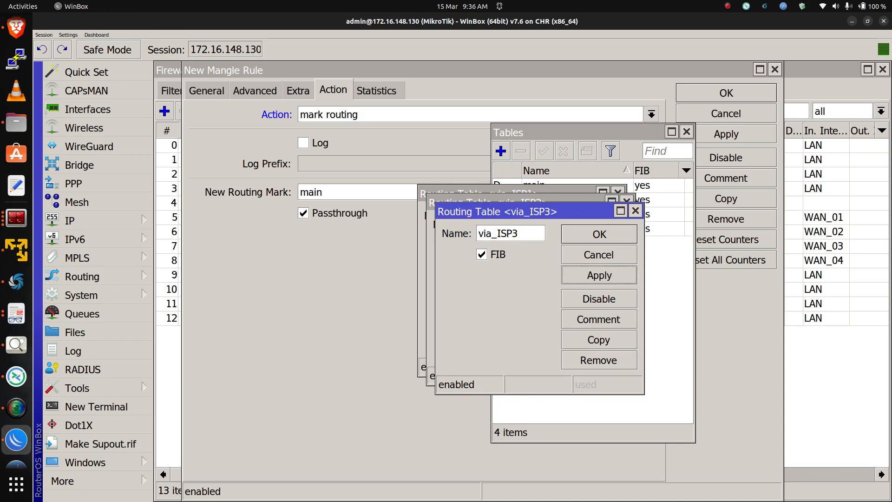
Copy the routing table to create via_ISP4 with FIB enabled, apply it, and close all routing table windows
click(598, 340)
key(ctrl+a)
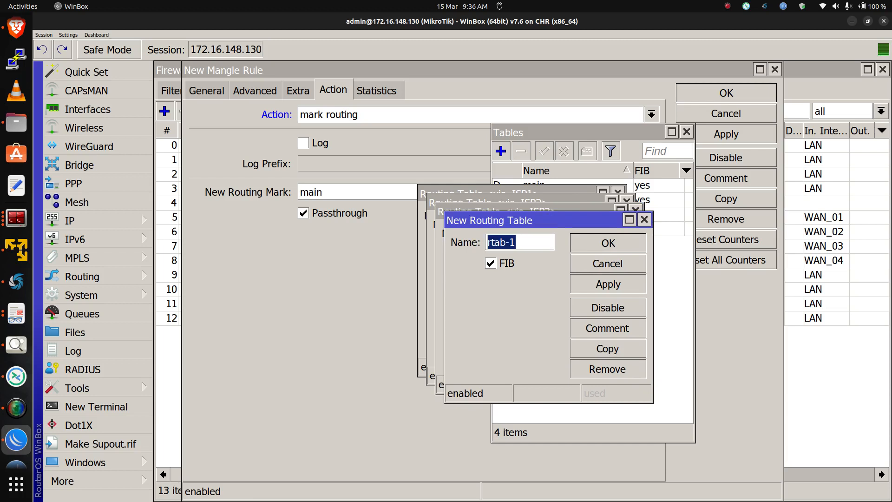
text(via_ISP4)
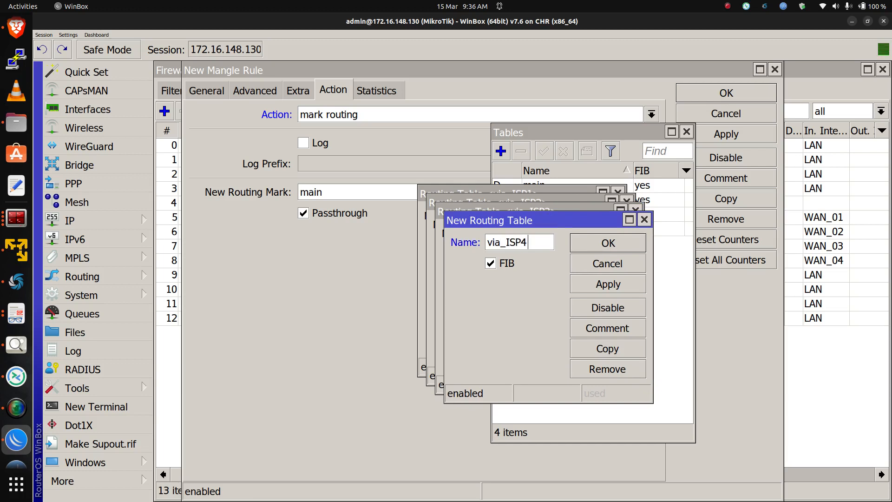
click(608, 284)
click(607, 242)
click(600, 235)
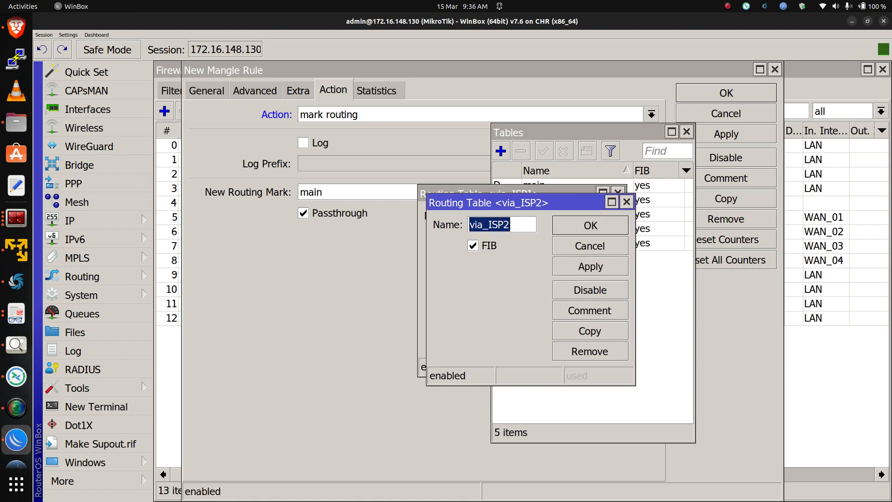
click(590, 225)
click(580, 215)
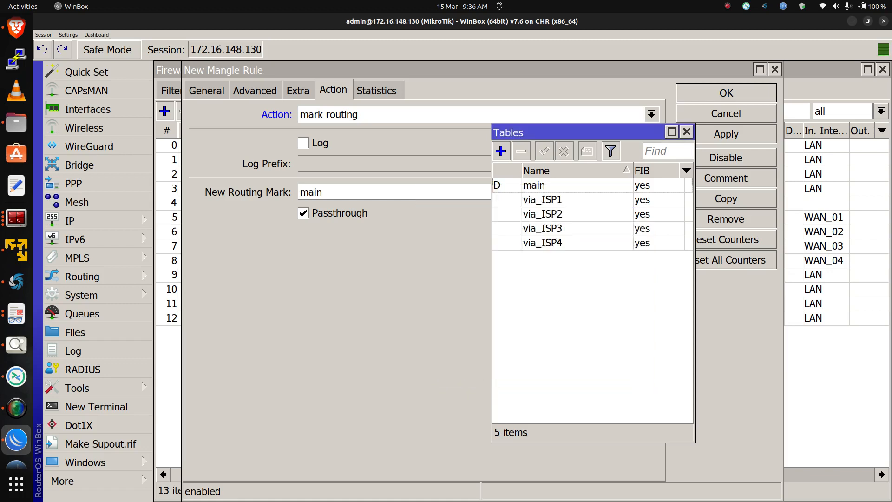
click(686, 132)
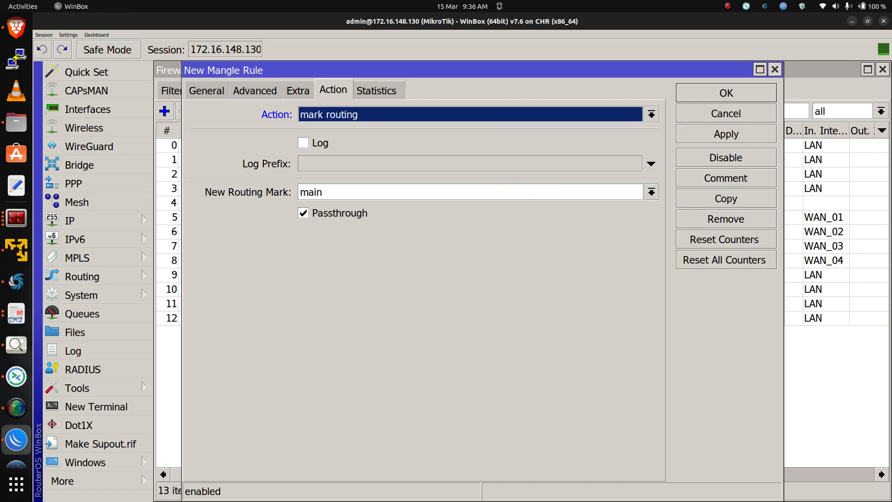
Set the mangle rule's new routing mark to via_ISP1, turn off Passthrough, and apply the rule
click(651, 192)
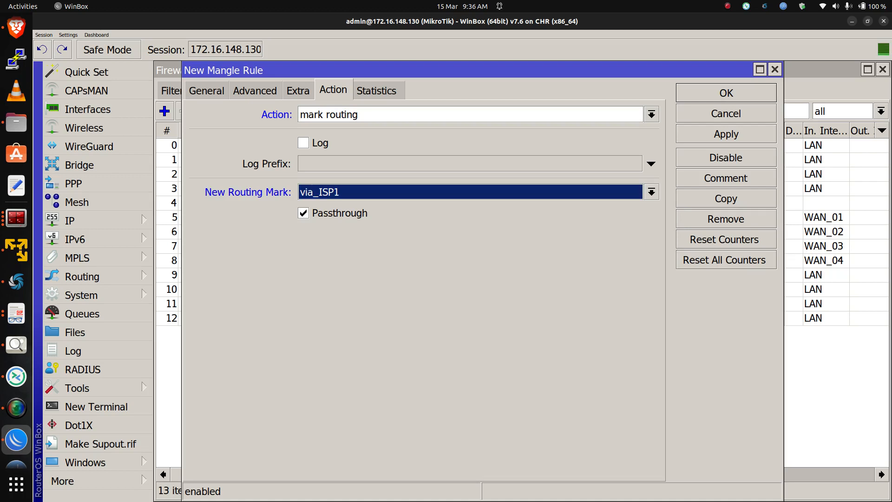
click(303, 213)
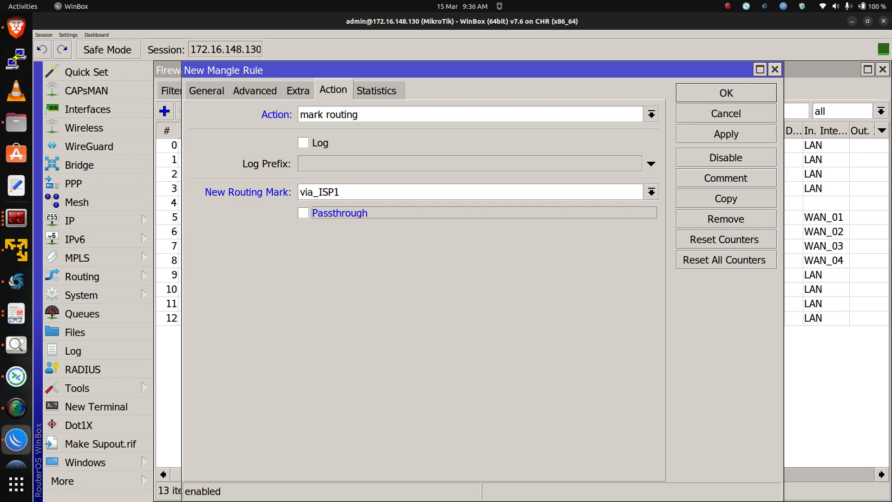
click(726, 134)
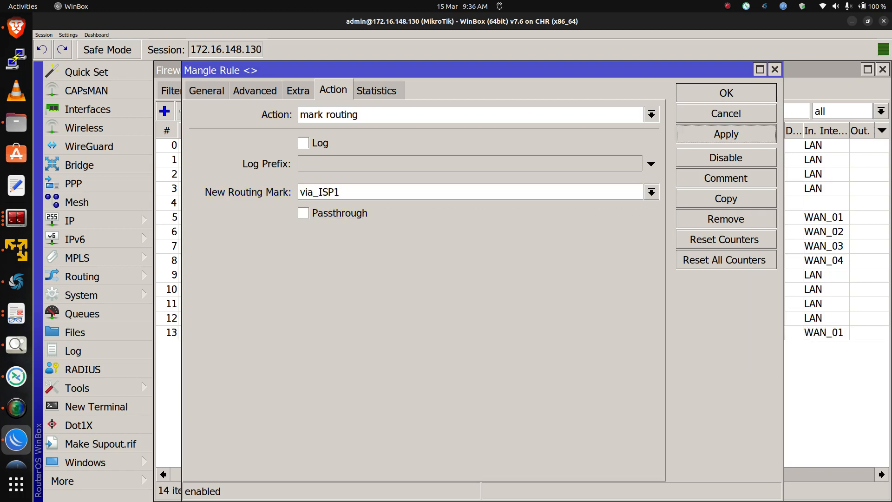
click(726, 198)
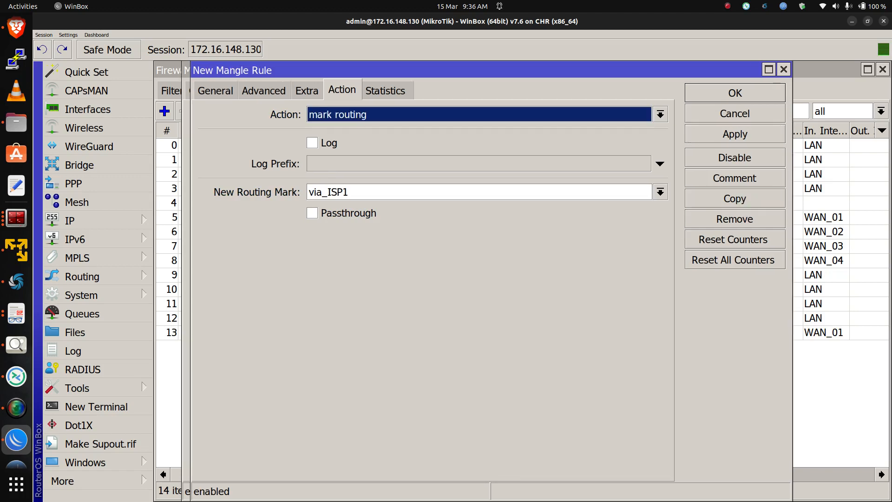
click(215, 90)
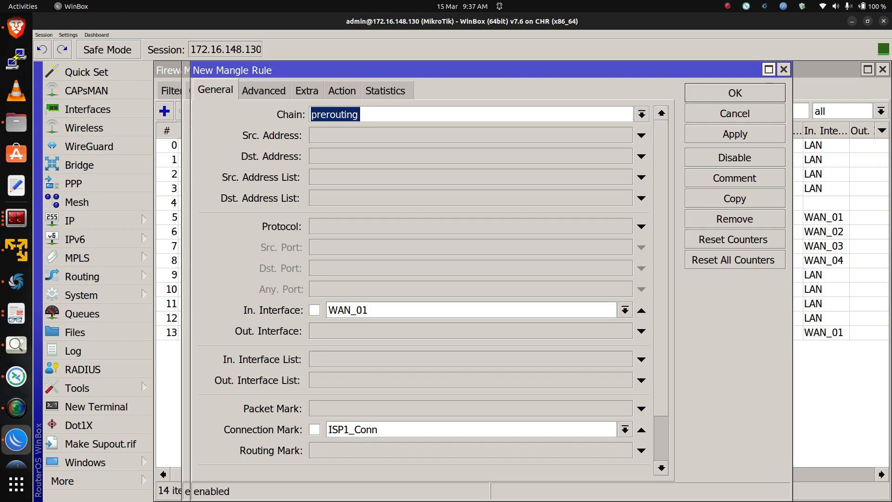
click(783, 70)
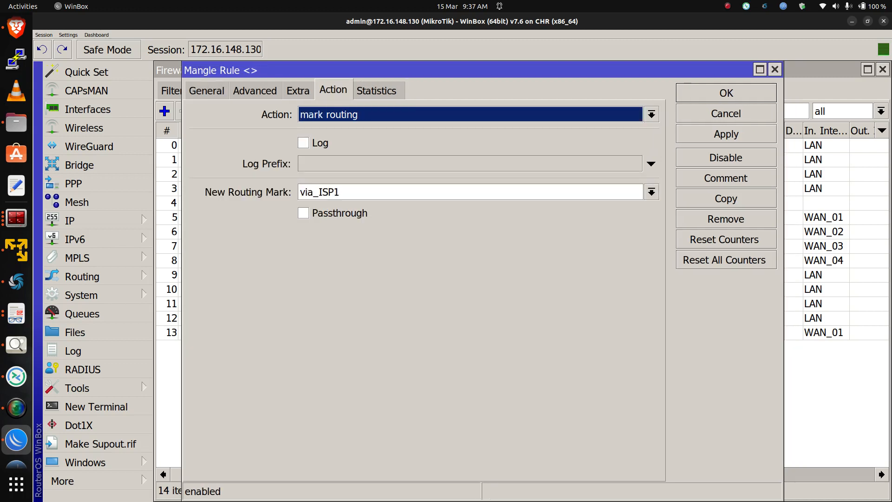
Change the rule's in-interface to LAN and apply it
click(207, 90)
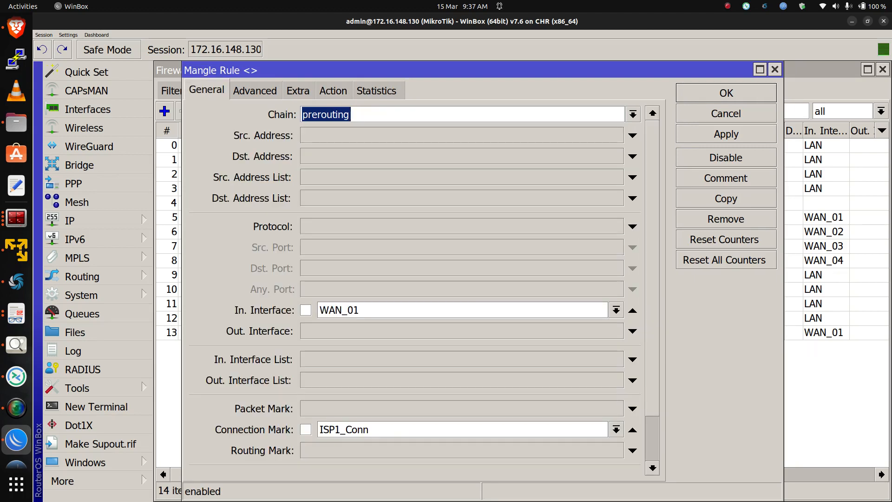
click(616, 310)
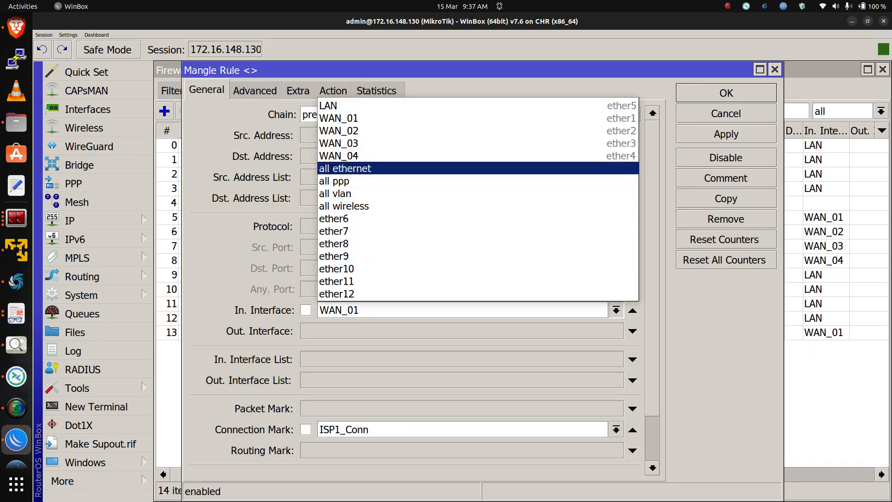
key(Return)
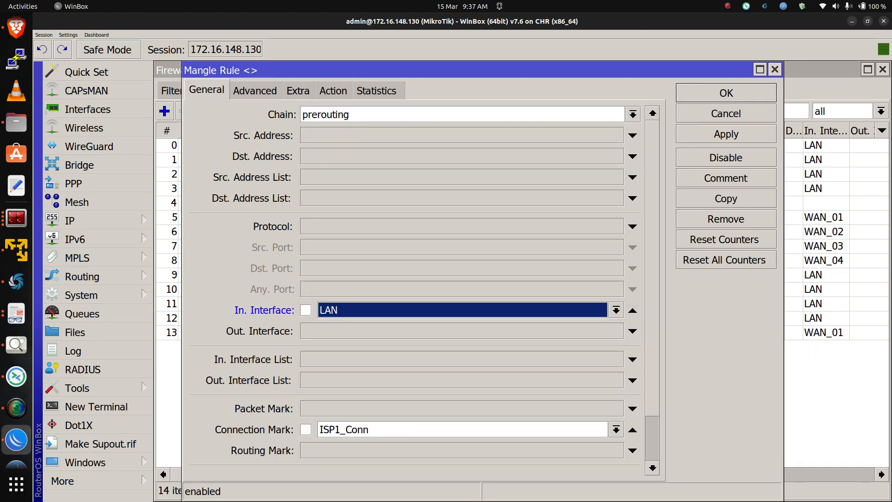
click(333, 91)
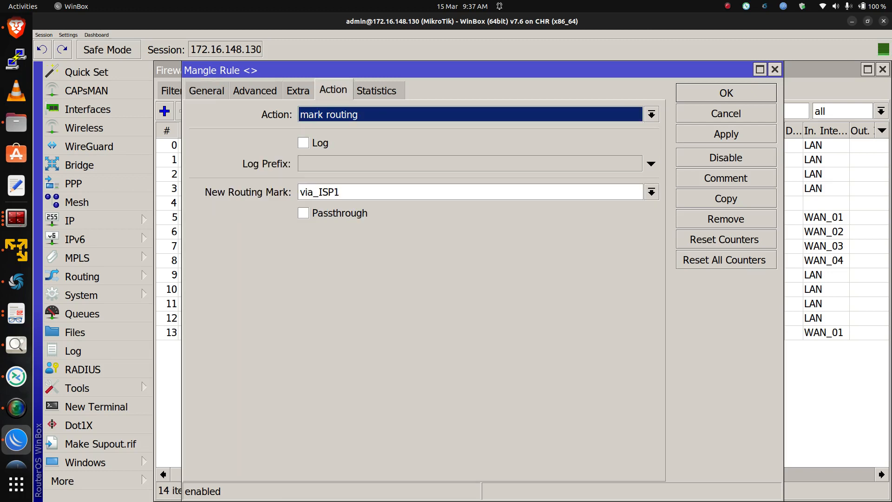
click(726, 134)
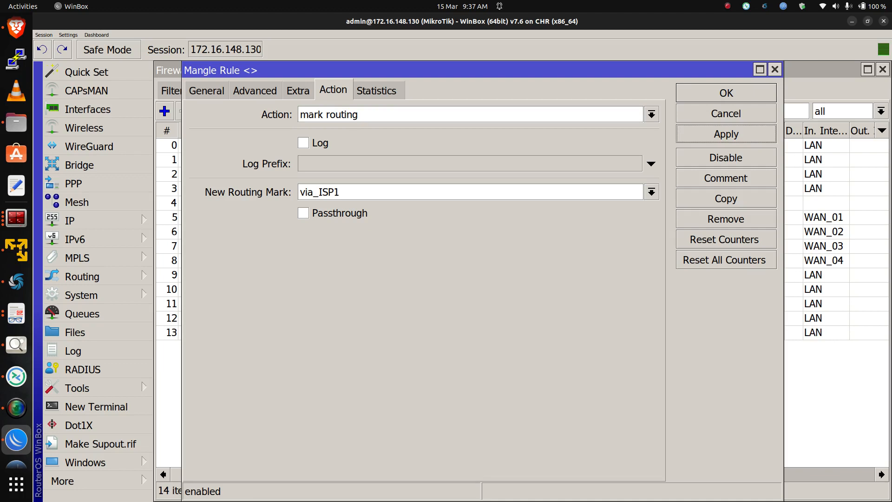
Copy the rule to a new one matching connection mark ISP2_Conn with routing mark via_ISP2, and apply it
click(726, 198)
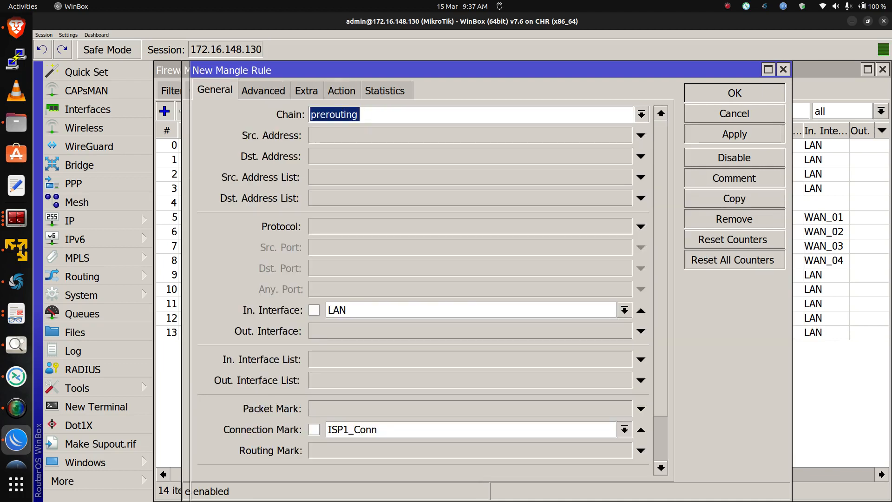
click(624, 430)
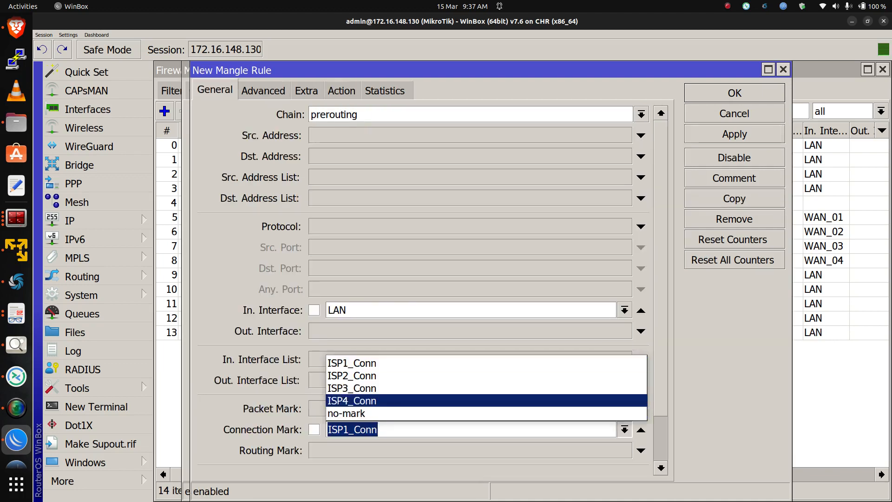
click(486, 375)
click(341, 90)
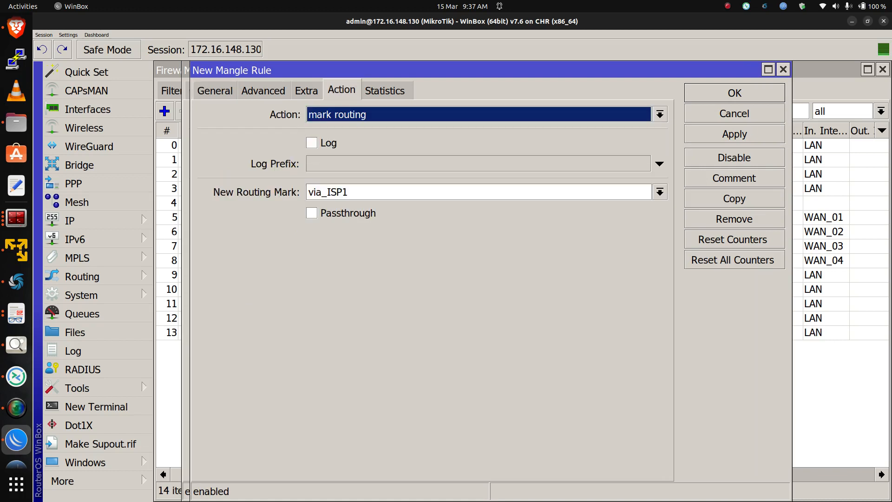
click(660, 192)
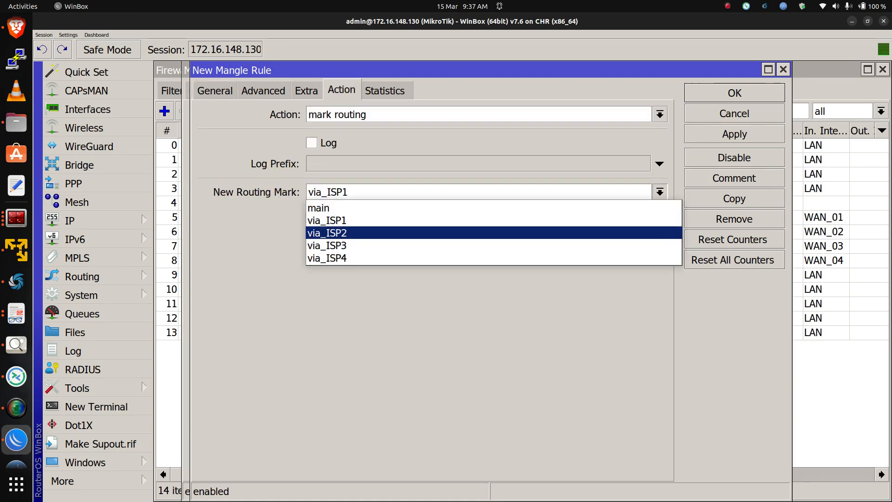
click(353, 232)
click(734, 133)
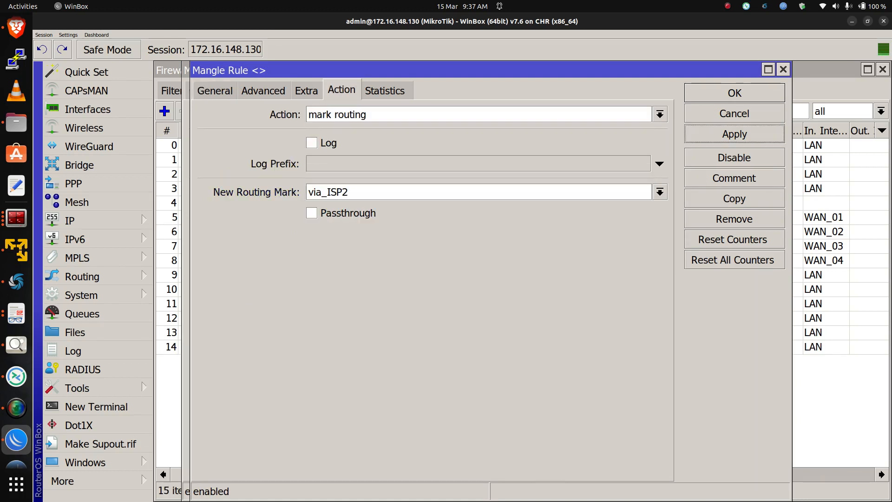
Copy the rule to a new one matching connection mark ISP3_Conn with routing mark via_ISP3, and apply it
click(734, 198)
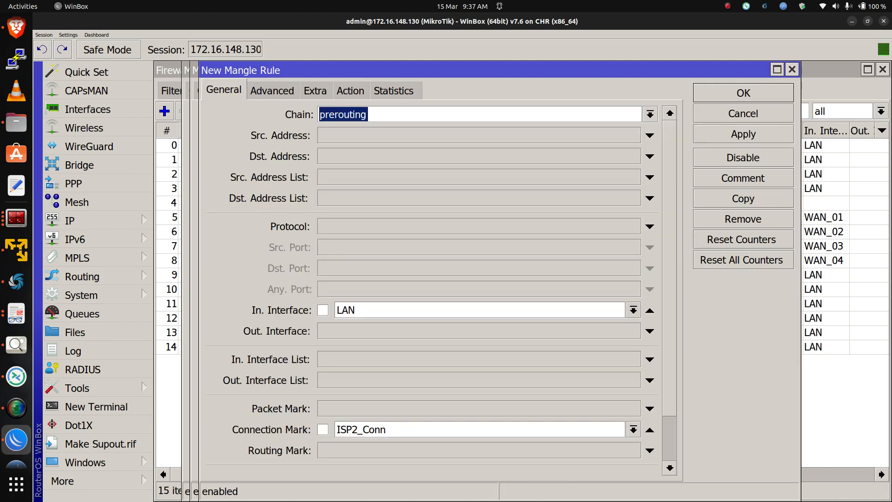
click(633, 429)
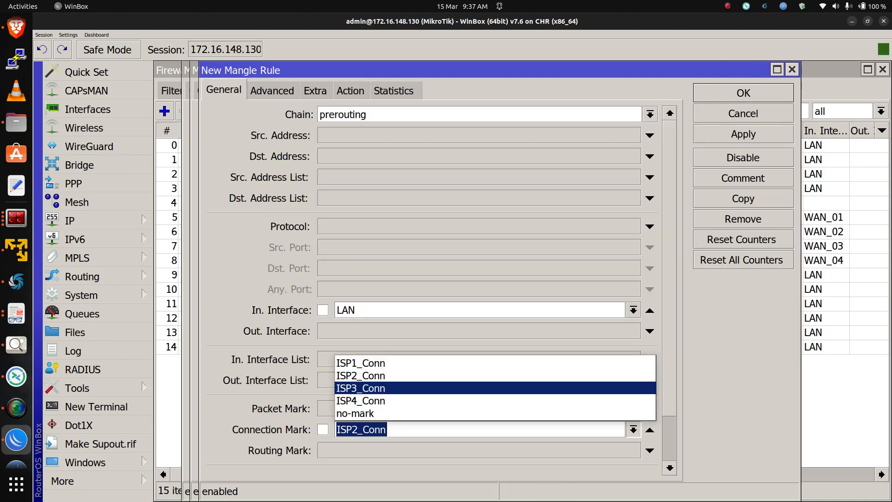
key(Return)
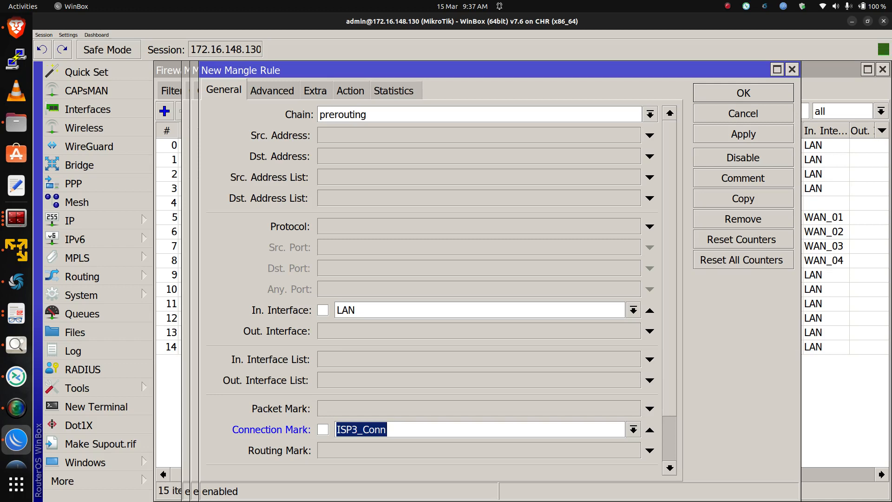
click(351, 91)
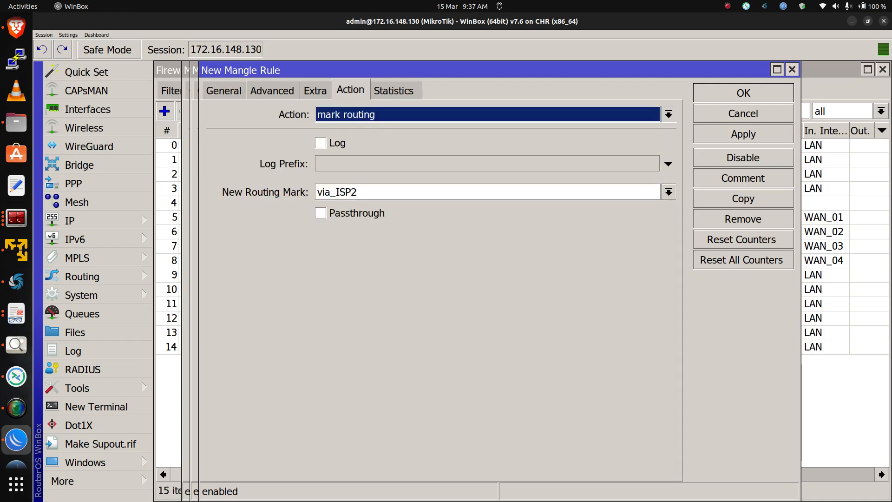
click(488, 192)
key(Down)
key(Return)
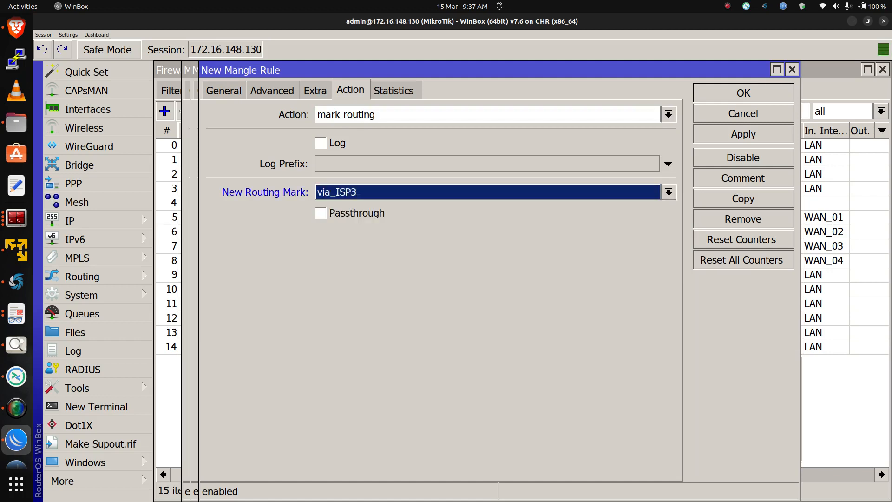
click(744, 134)
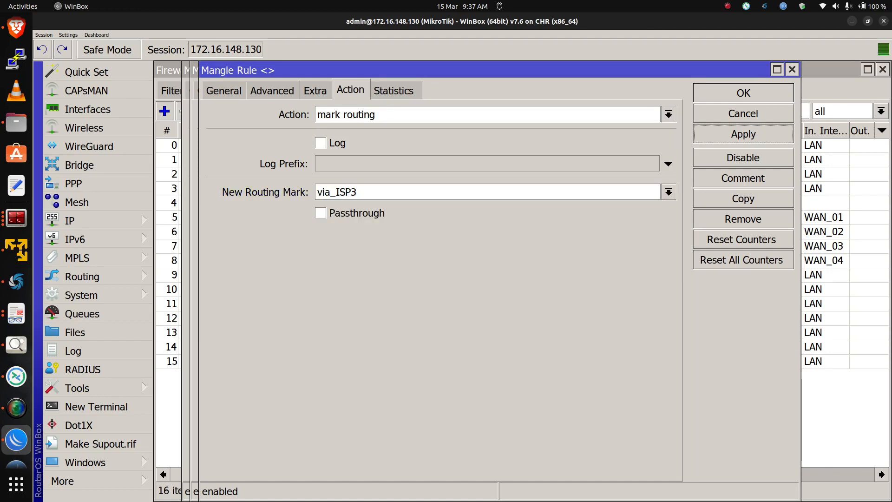
Copy the rule to a new one matching connection mark ISP4_Conn with routing mark via_ISP4, apply it, and close the rule dialogs
click(743, 199)
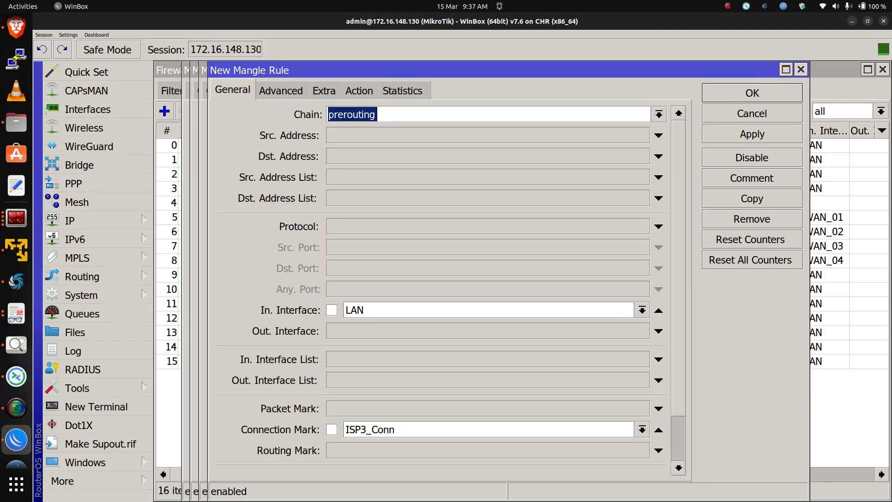
click(642, 430)
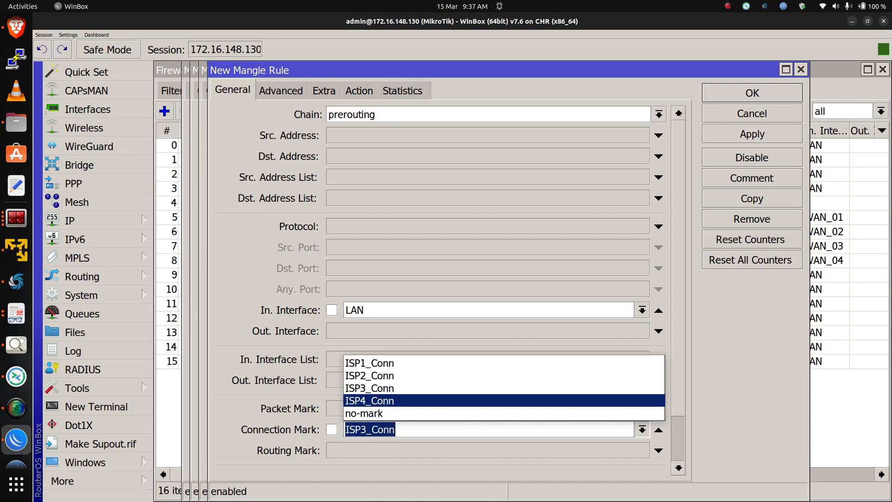
key(Return)
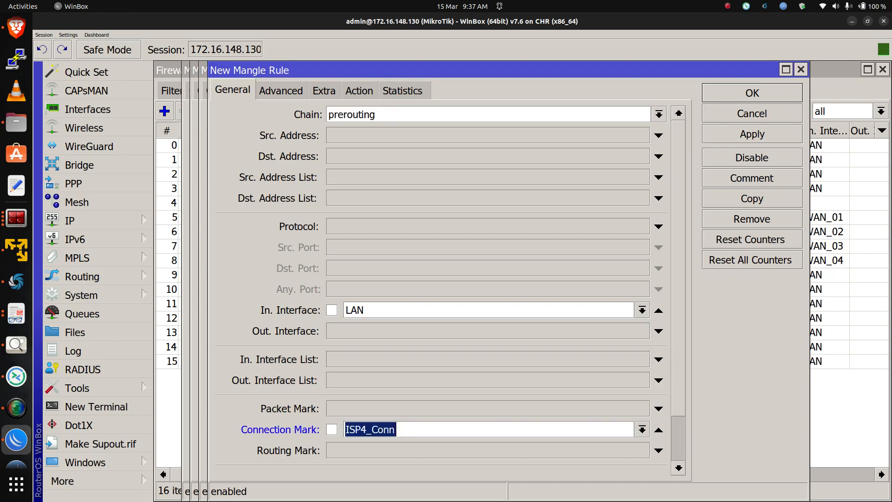
click(359, 90)
click(677, 192)
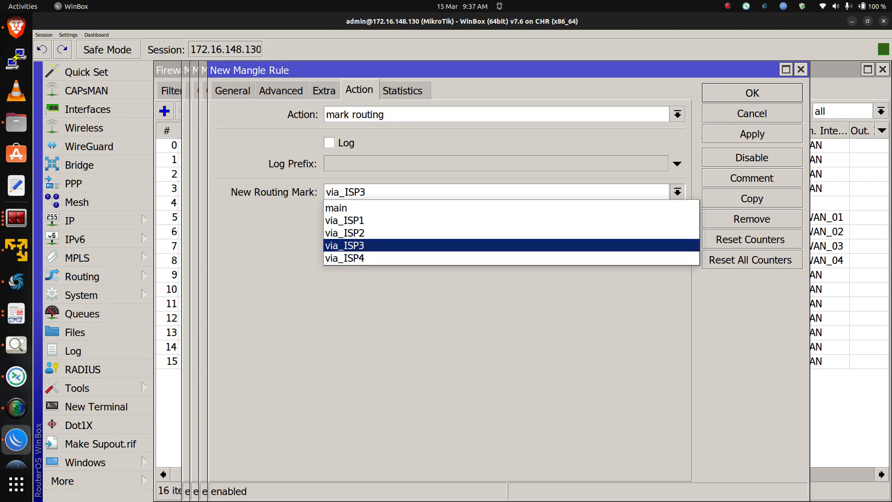
click(669, 258)
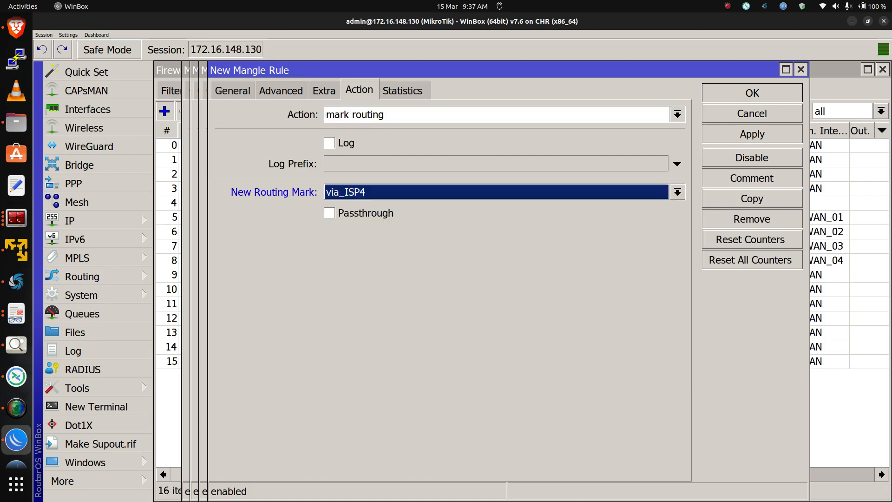
click(752, 134)
click(752, 93)
click(735, 93)
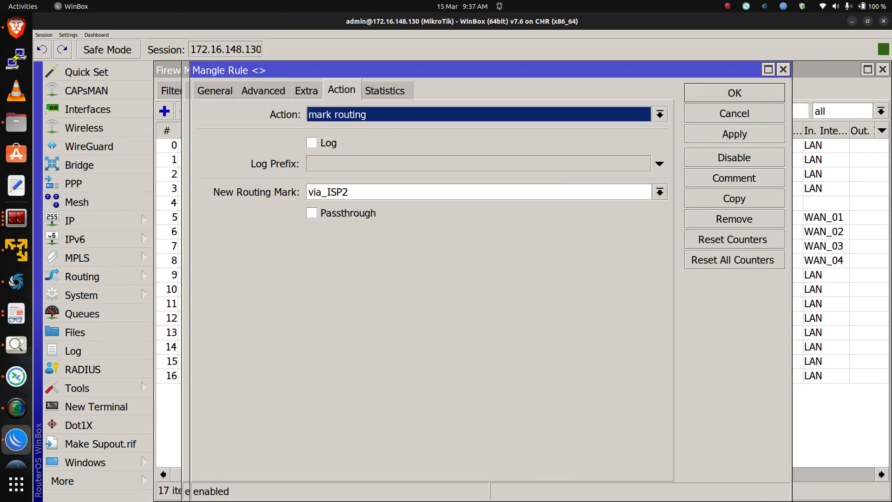
click(735, 93)
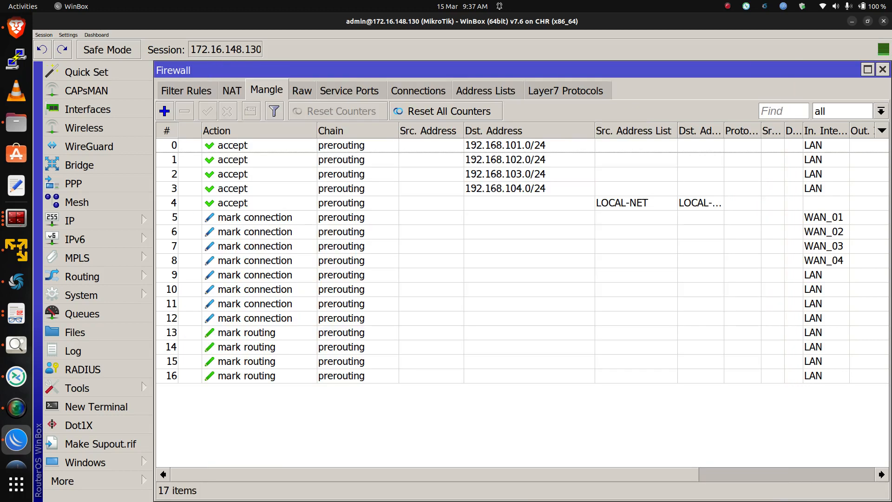
Add a new mangle rule in the output chain matching connection mark ISP1_Conn
click(246, 332)
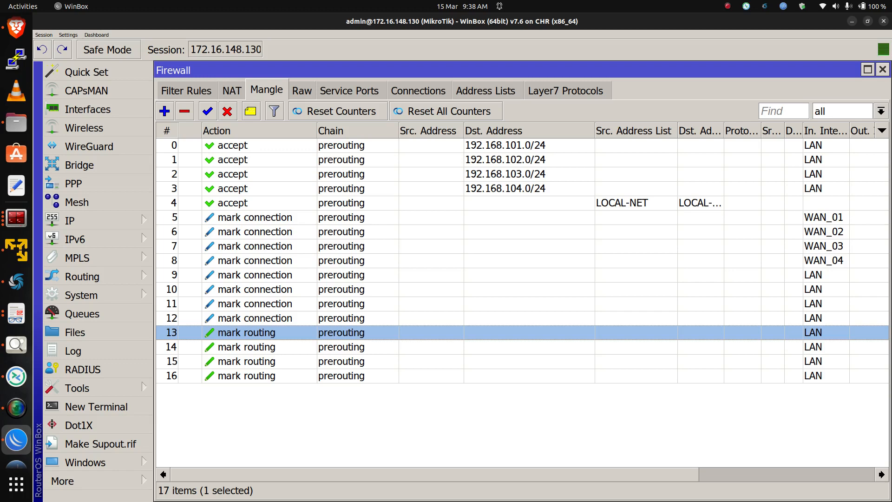
click(164, 111)
click(207, 91)
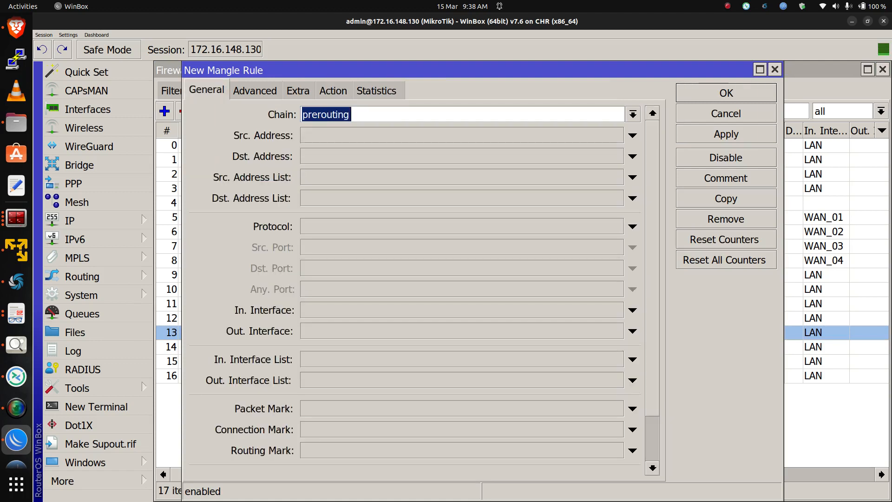
click(633, 114)
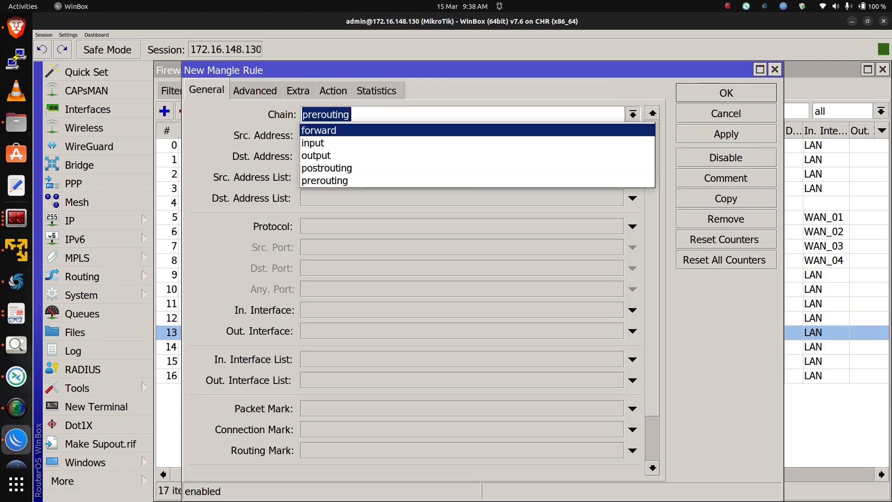
click(478, 156)
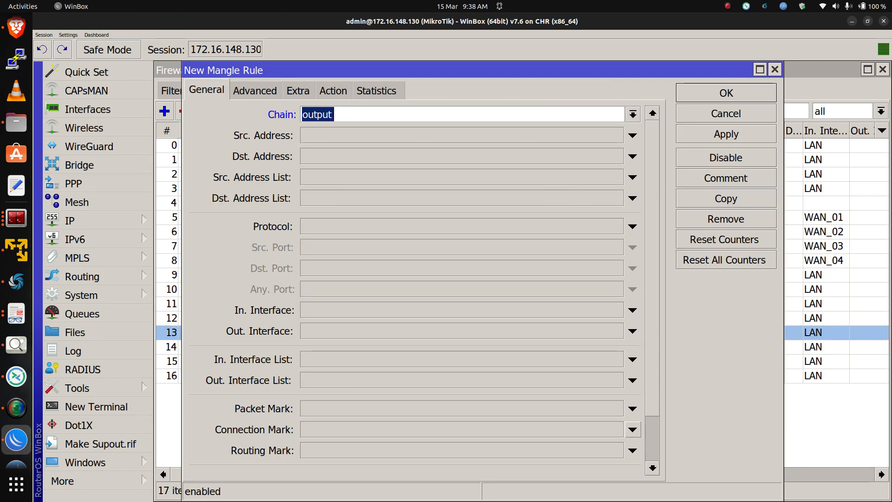
click(632, 430)
click(616, 430)
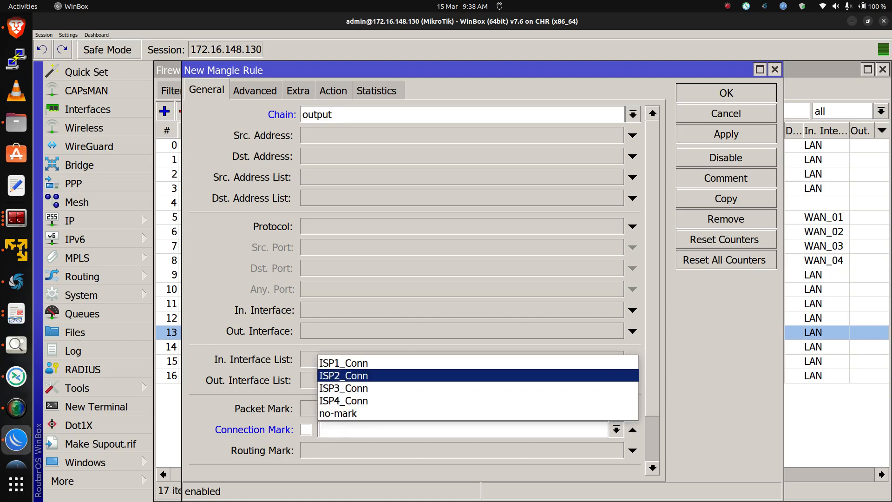
click(478, 363)
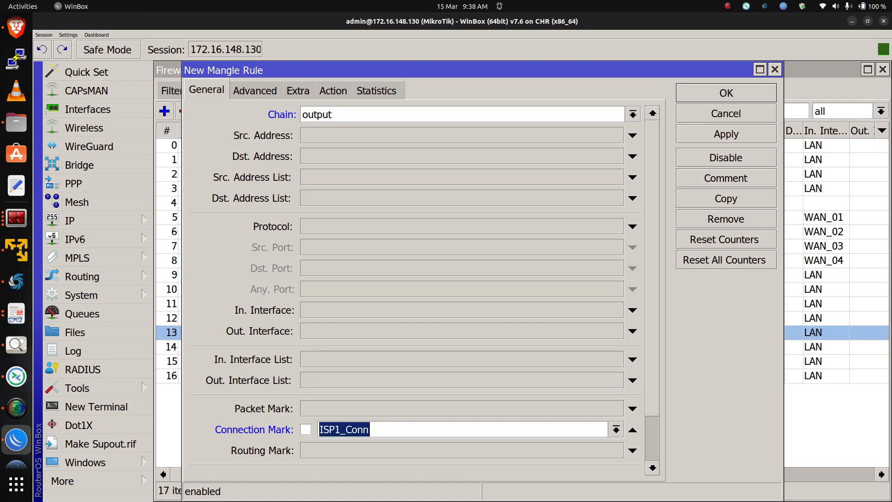
Set the rule's action to mark routing with new routing mark via_ISP1, turn off Passthrough, and apply it
click(334, 90)
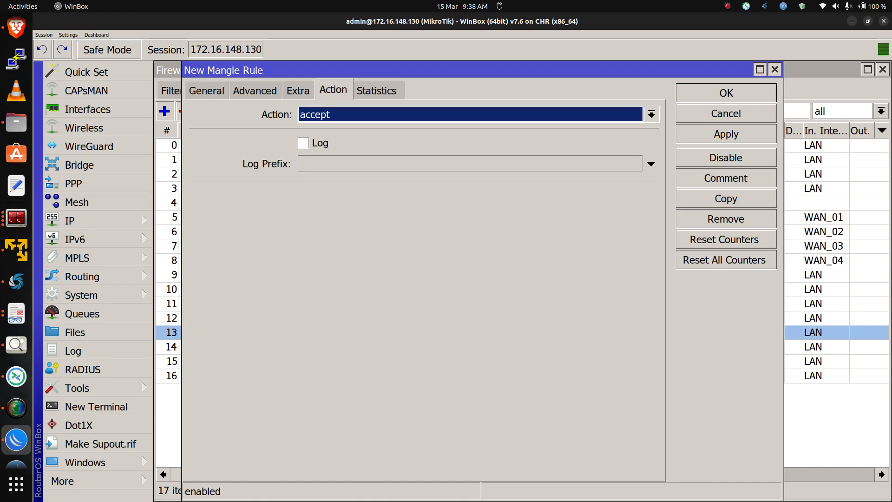
click(651, 114)
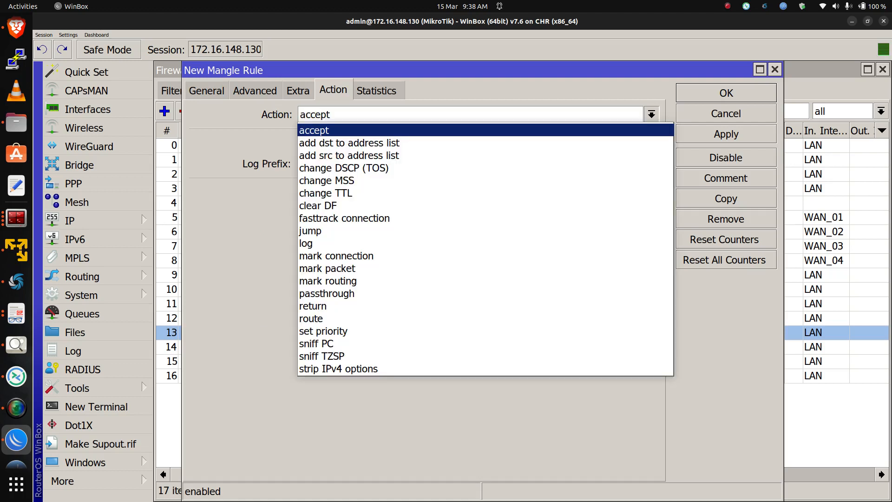
key(Down)
key(Down)
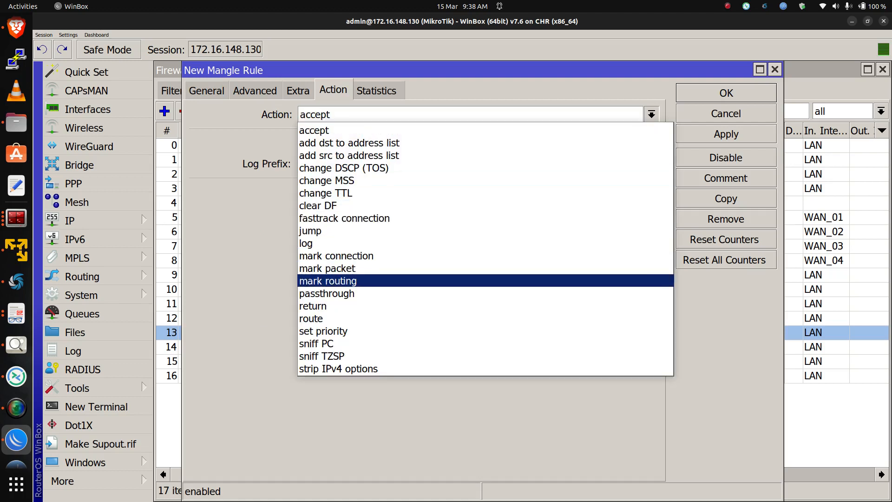
key(Return)
click(652, 192)
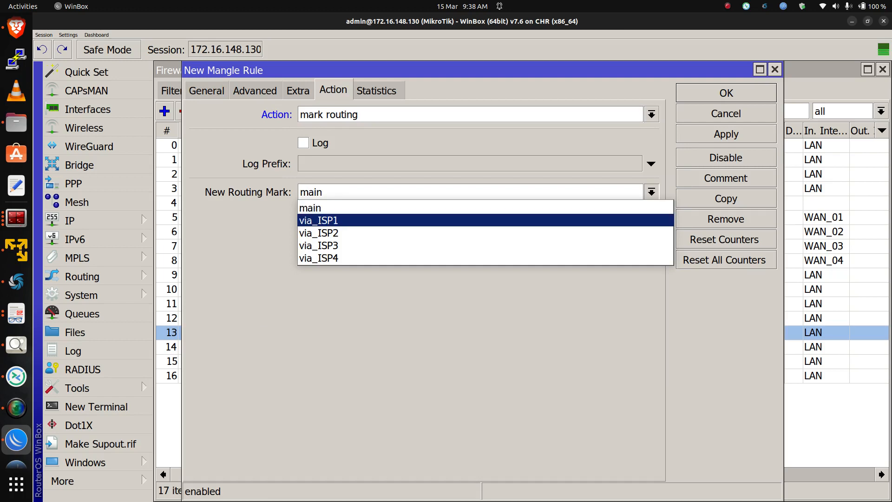
click(643, 220)
key(Tab)
key(space)
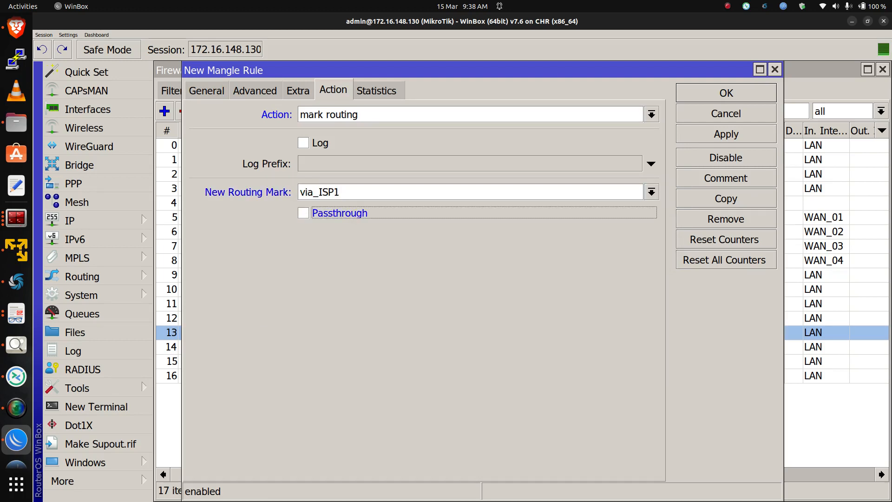
click(726, 134)
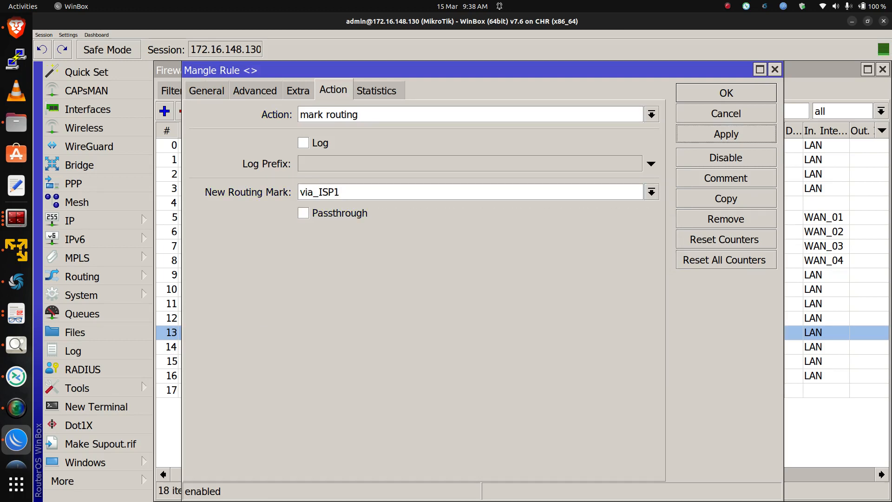
Copy the output rule to a new one matching connection mark ISP2_Conn with routing mark via_ISP2, and apply it
click(726, 198)
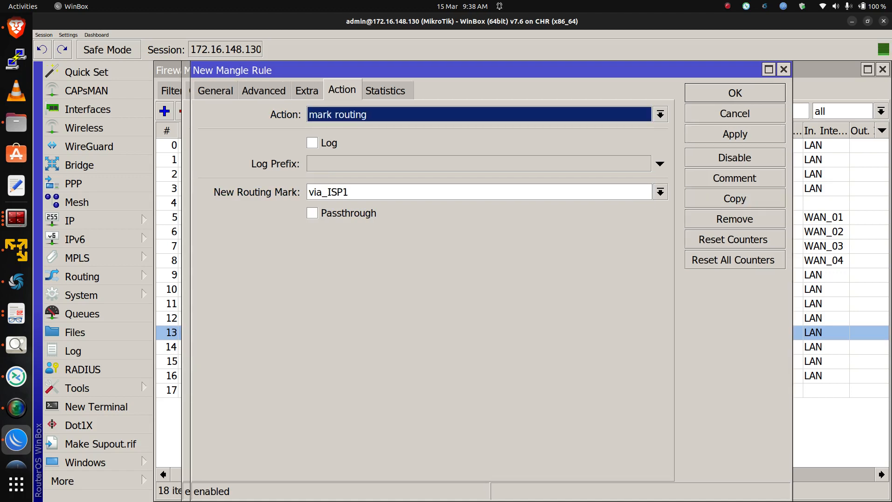
click(215, 90)
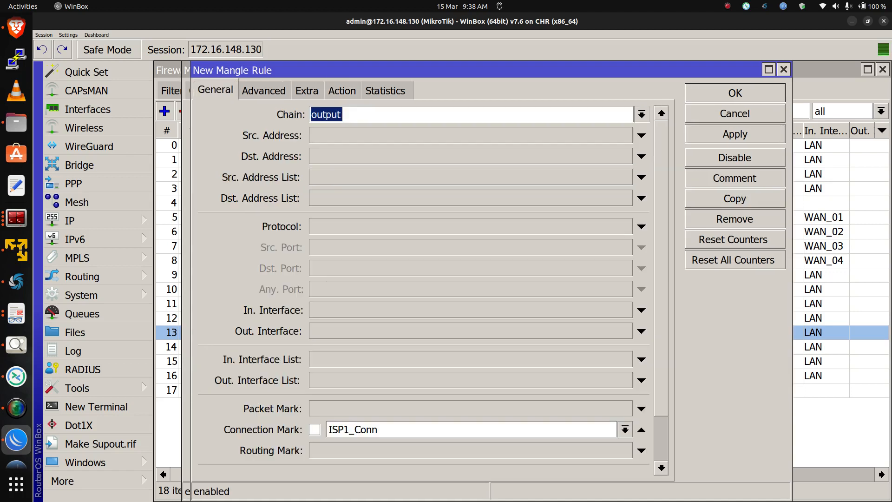
click(624, 429)
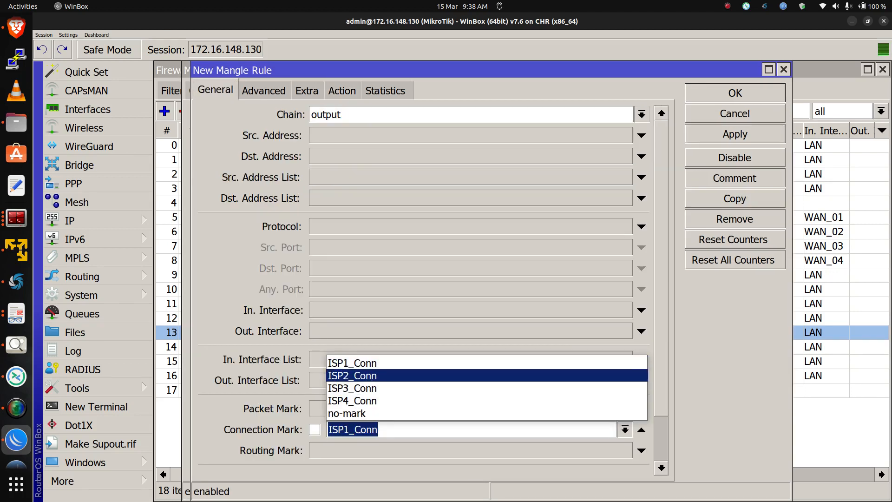
click(487, 375)
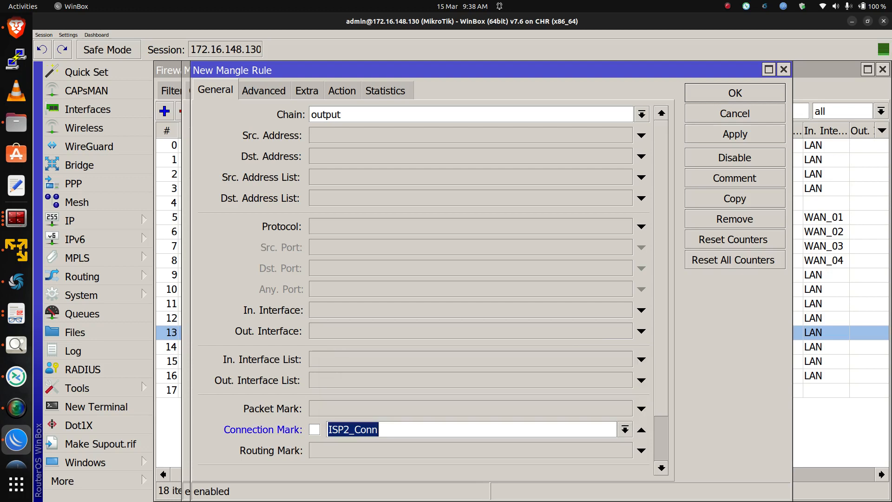
click(342, 90)
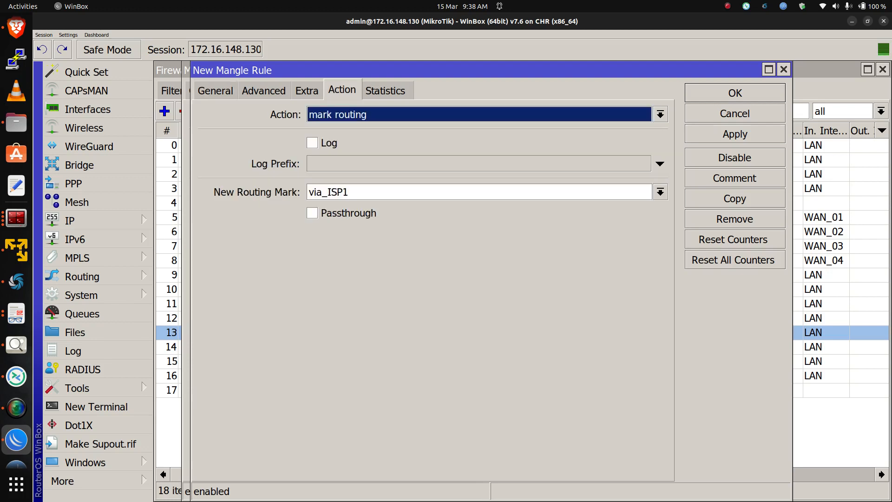
click(660, 192)
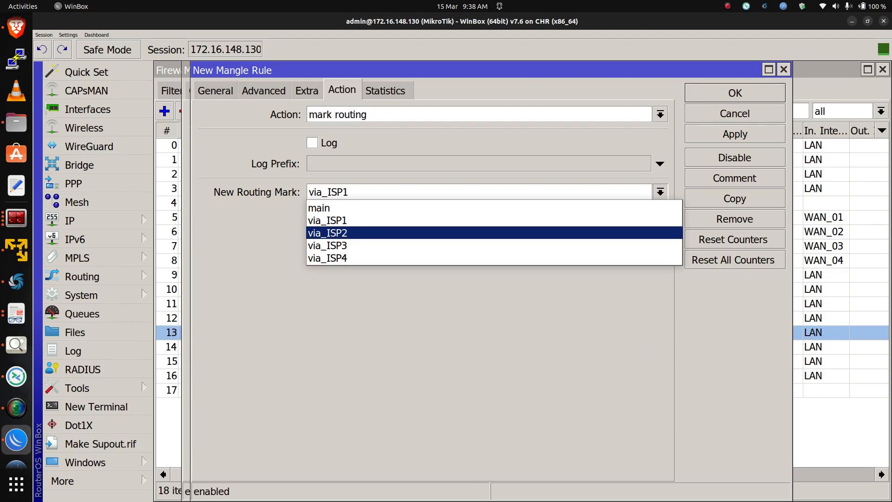
key(Return)
click(735, 134)
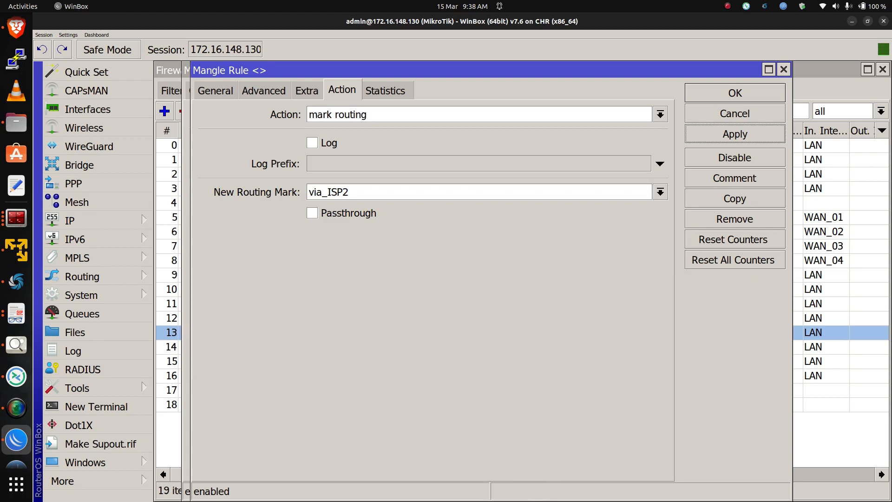
Copy the rule to a new one with routing mark via_ISP3 matching connection mark ISP3_Conn, and apply it
click(735, 199)
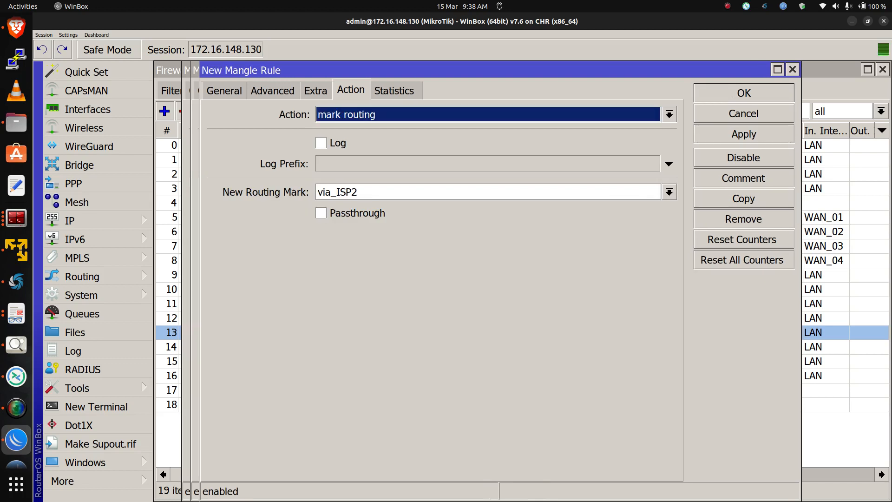
click(669, 192)
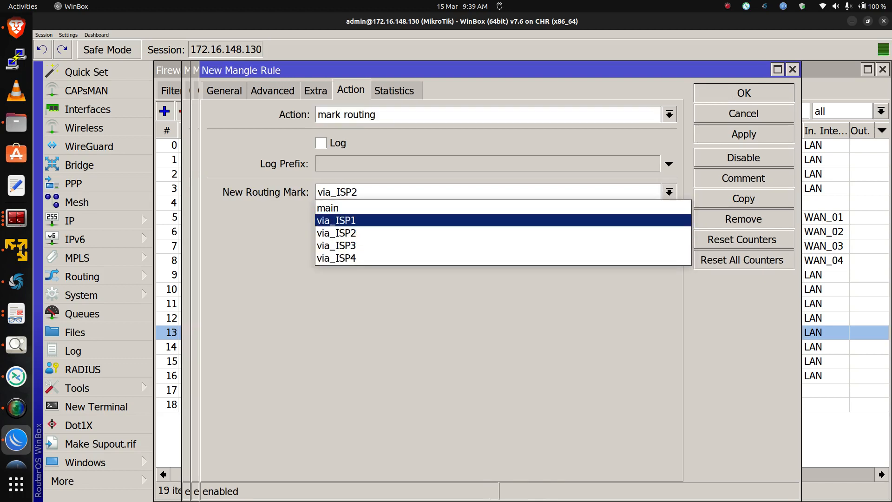
click(651, 246)
click(224, 91)
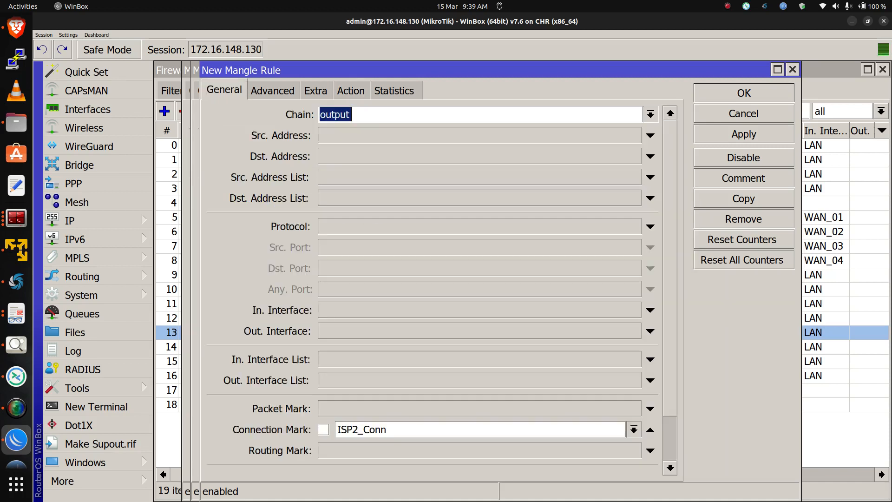
click(633, 429)
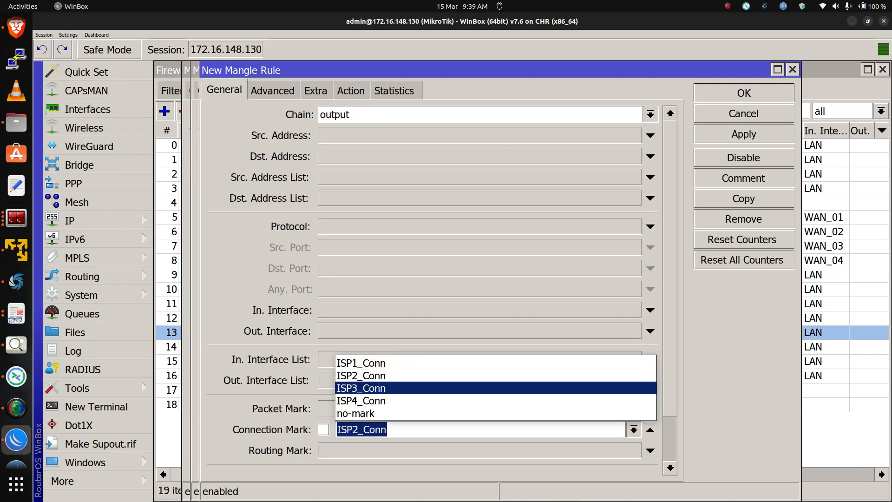
key(Return)
click(744, 134)
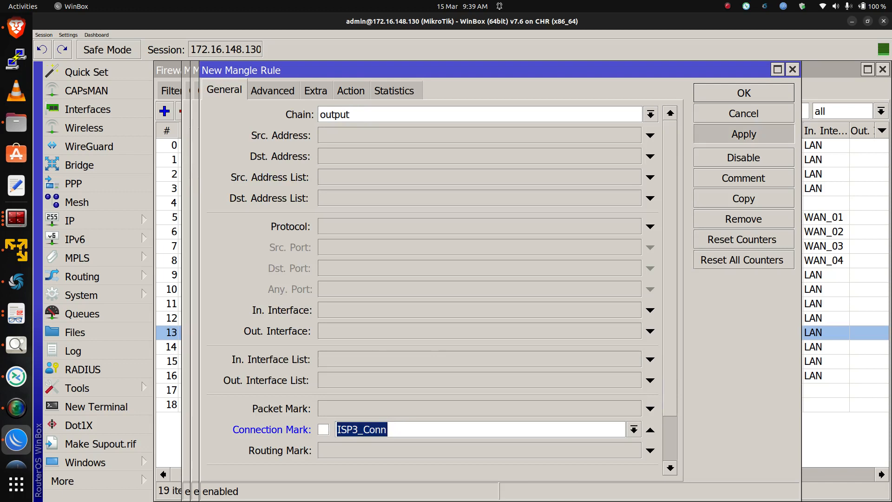
Copy the output rule to a new one with routing mark via_ISP4 matching connection mark ISP4_Conn, apply it, and close the rule windows
click(743, 199)
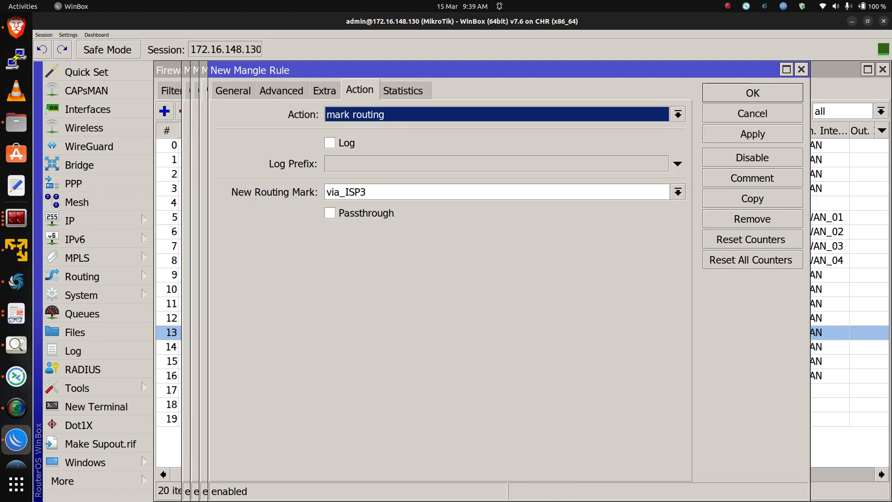
click(678, 192)
click(345, 258)
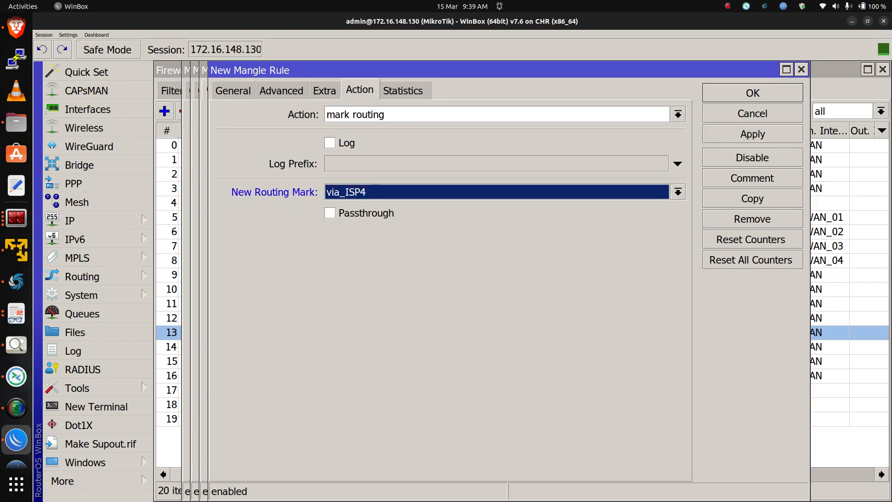
click(233, 90)
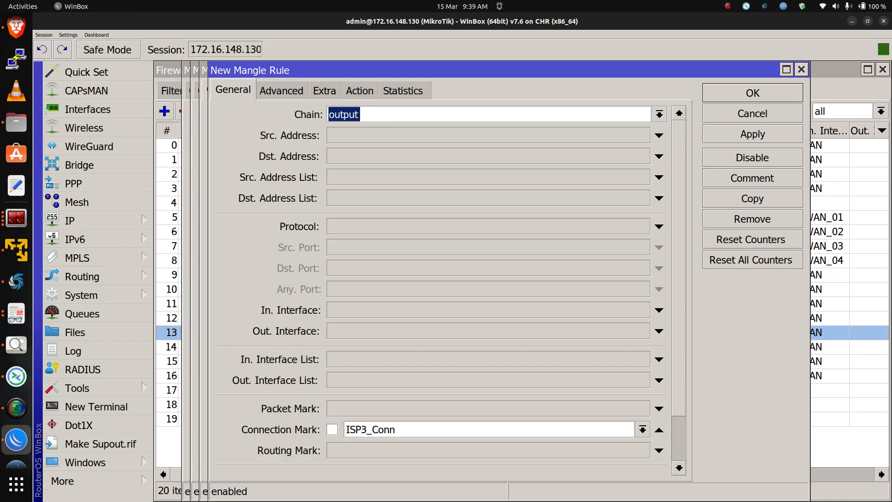
click(642, 429)
click(370, 400)
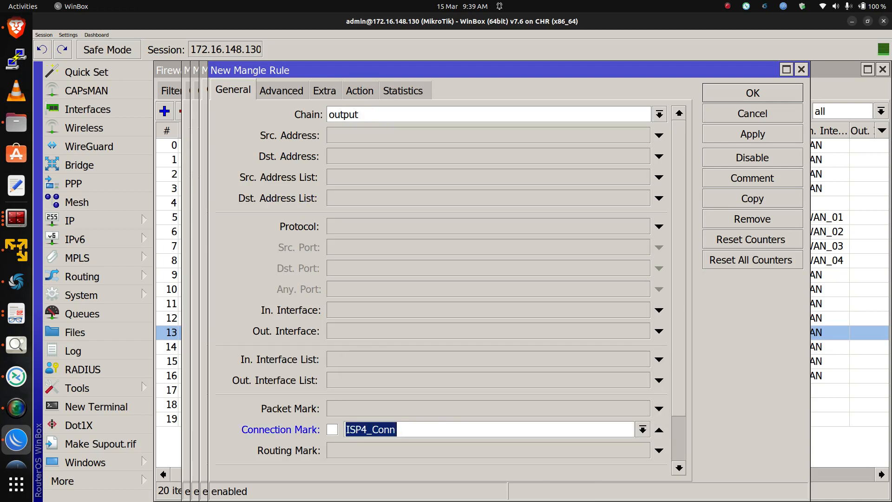
click(753, 133)
click(342, 90)
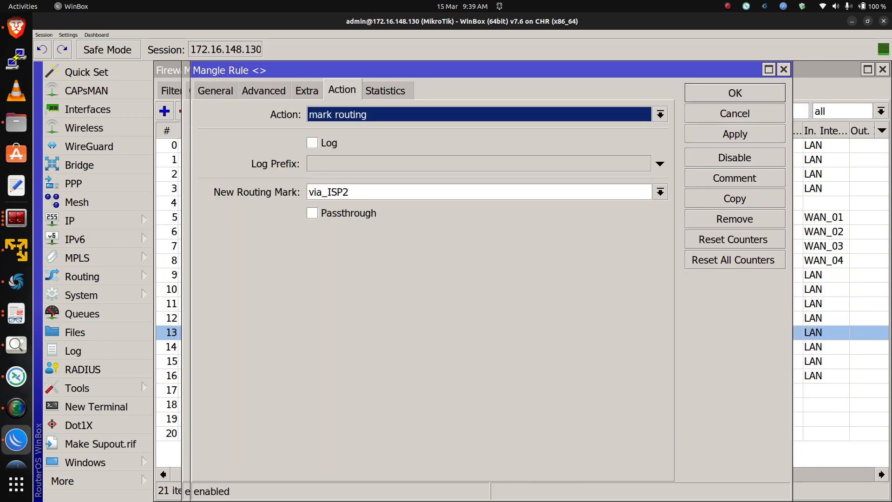
click(735, 93)
click(735, 93)
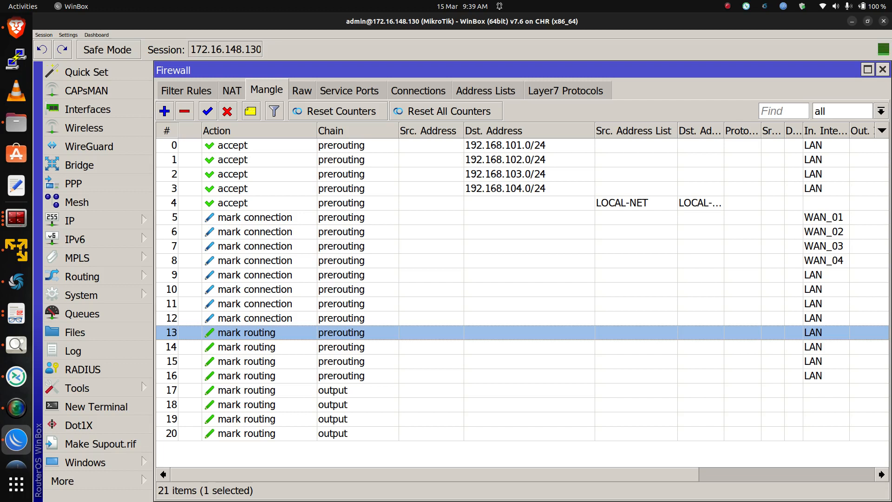
Add a new srcnat NAT rule matching the out interface list WANs
click(232, 90)
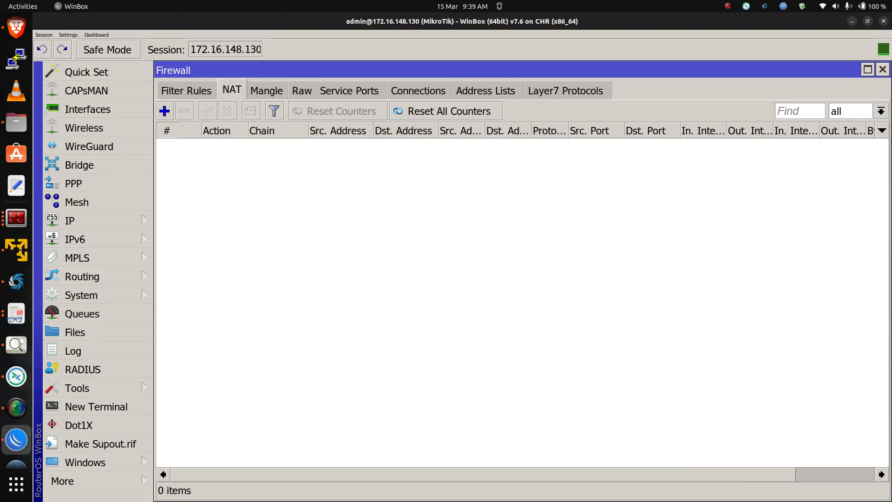
click(164, 111)
click(406, 90)
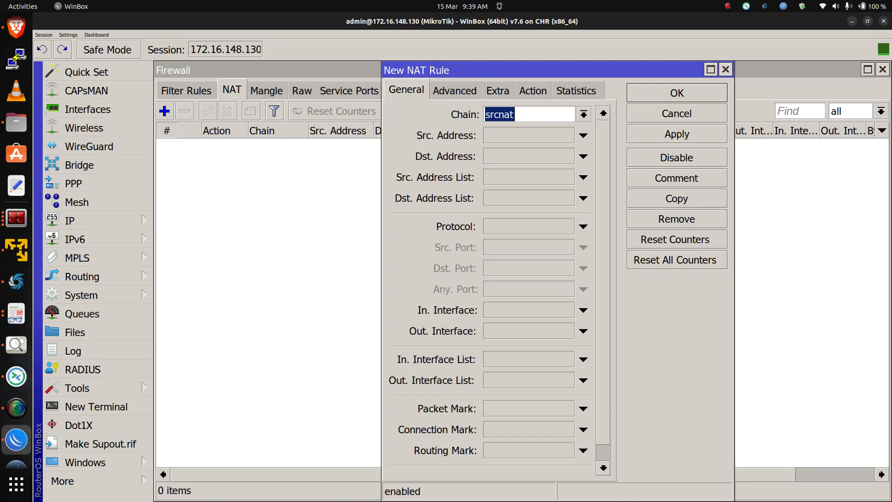
click(583, 331)
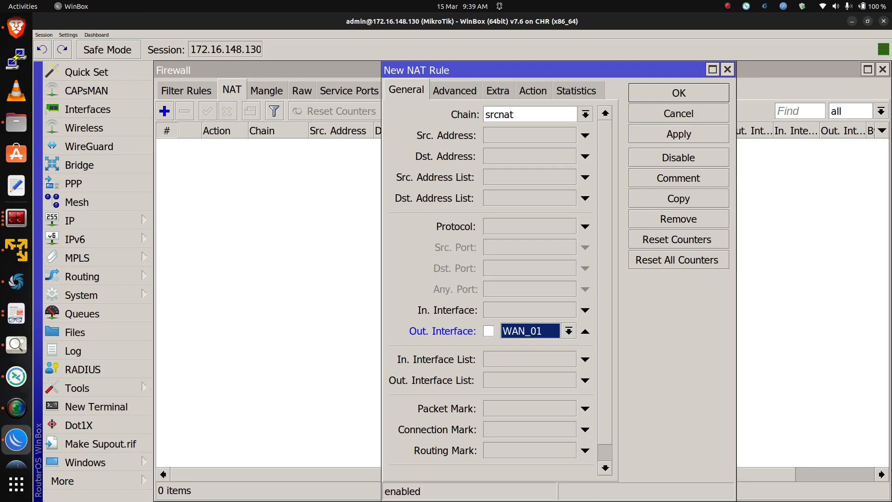
click(585, 331)
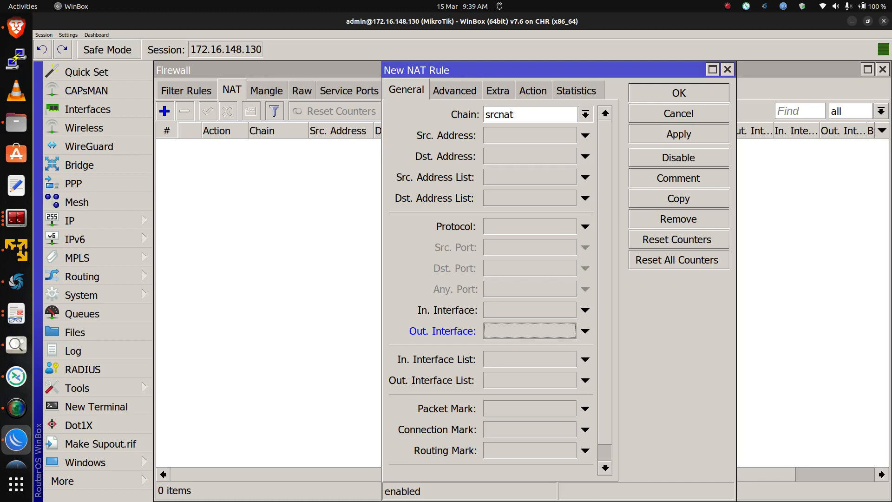
click(584, 380)
click(569, 380)
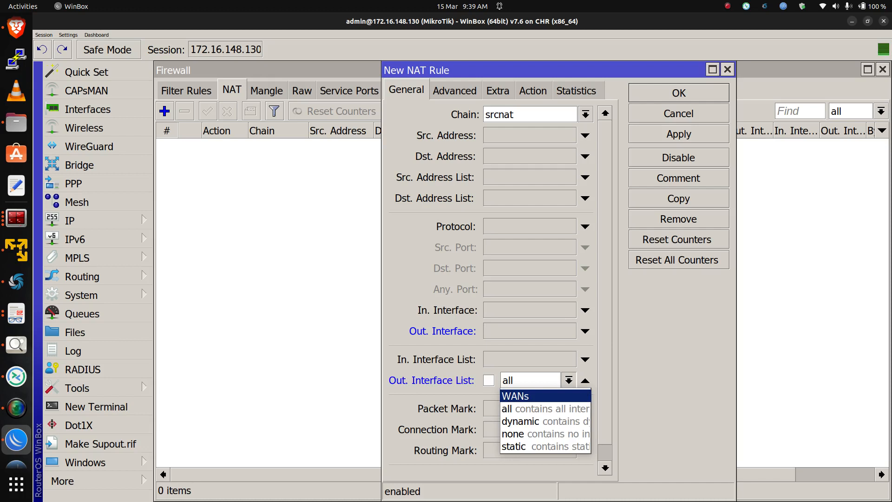
key(Return)
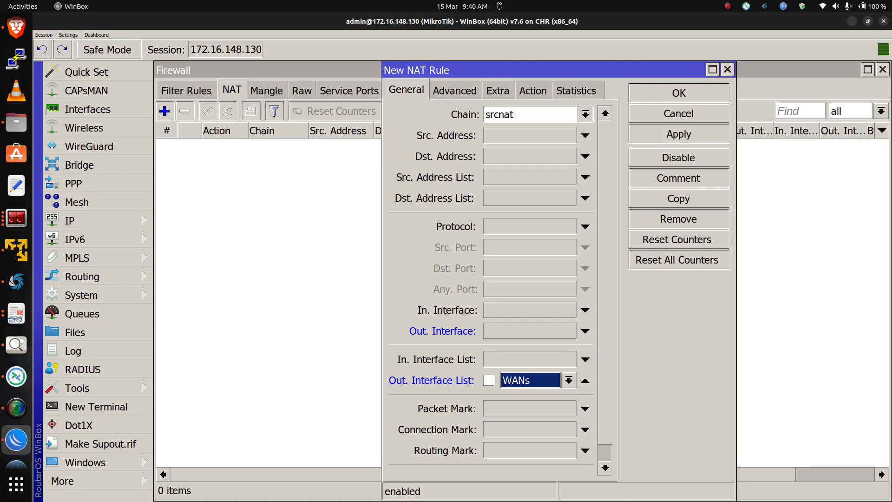
Set the NAT rule's action to masquerade, apply it, and close the dialog
click(533, 90)
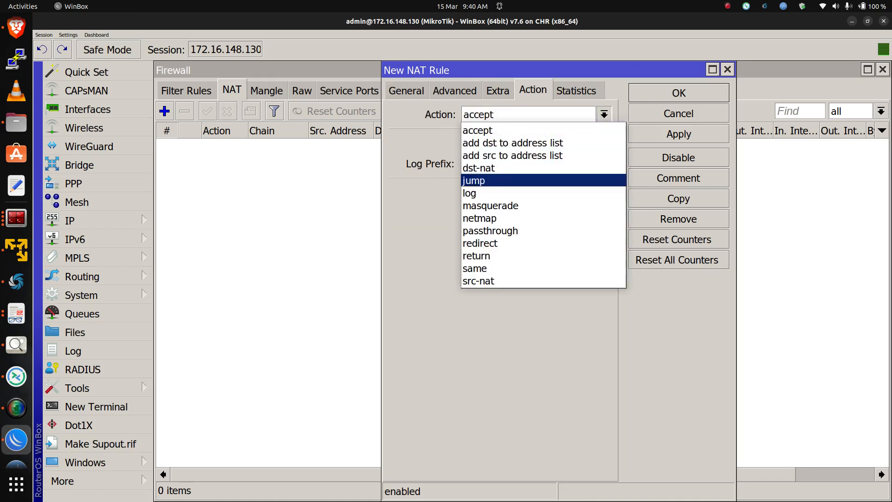
click(491, 206)
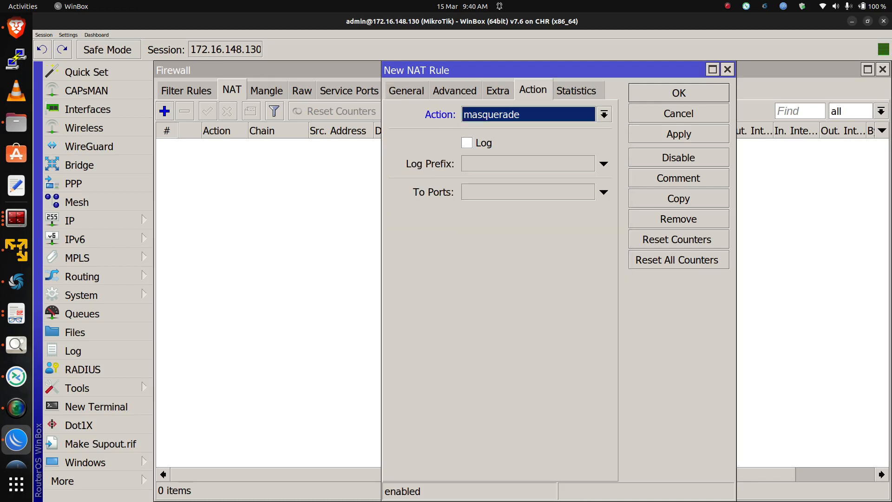
click(678, 133)
click(678, 93)
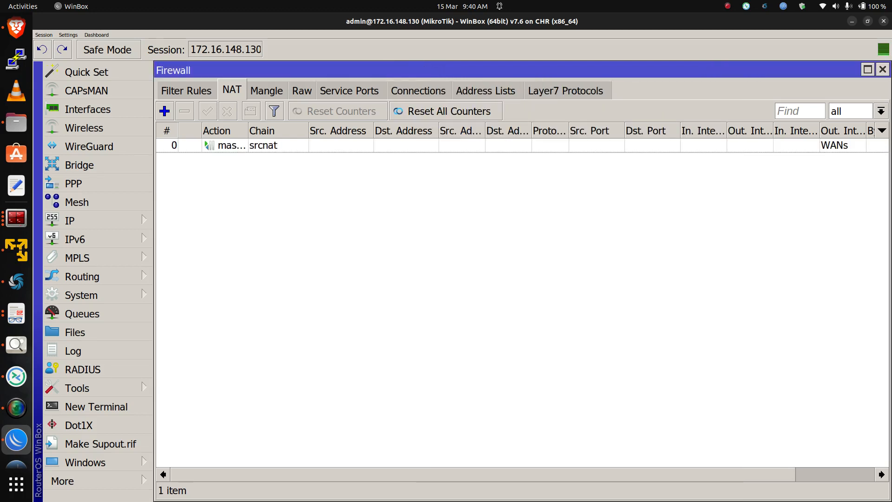
Review the firewall connection list and open the IP route list
click(418, 91)
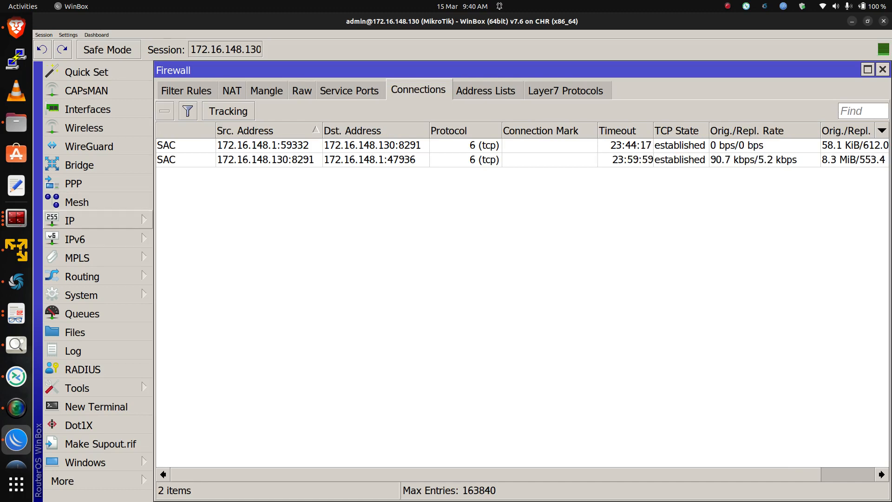
click(69, 221)
click(181, 285)
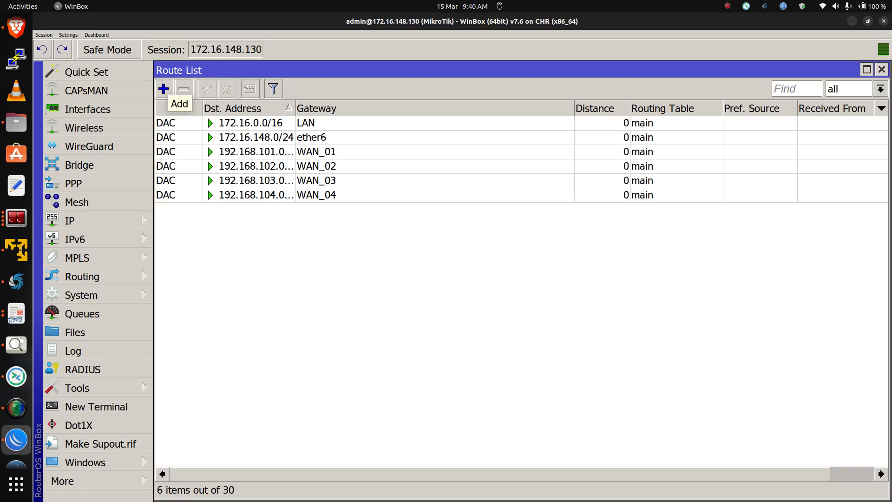
Add a route to 8.8.8.8/32 via gateway 192.168.101.1 with scope 30 and target scope 10
click(163, 88)
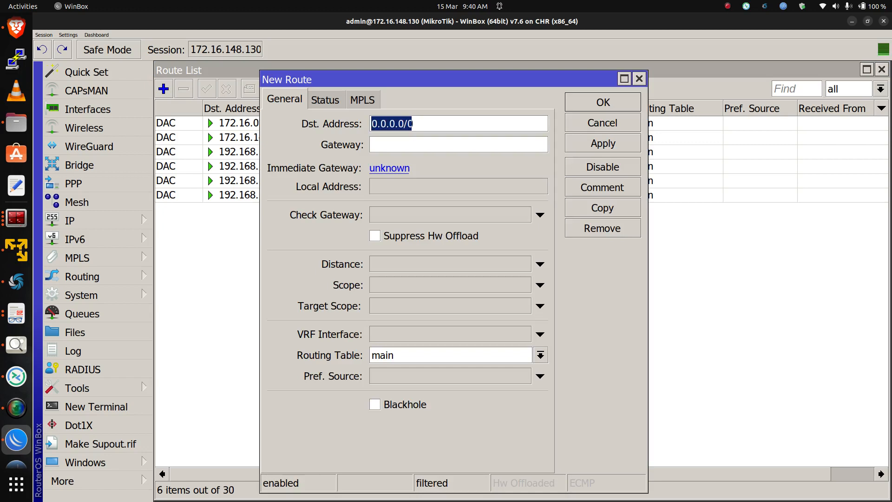
text(8.8.8.8)
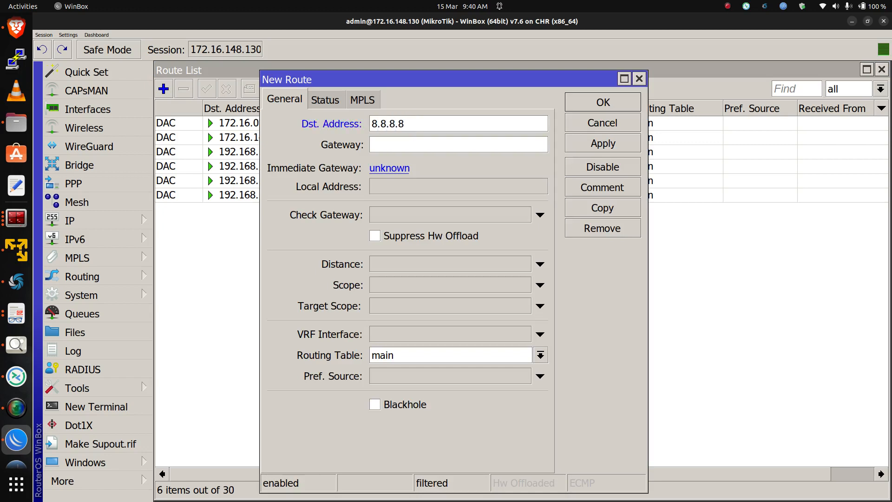
text(/32)
key(Tab)
text(192.168.)
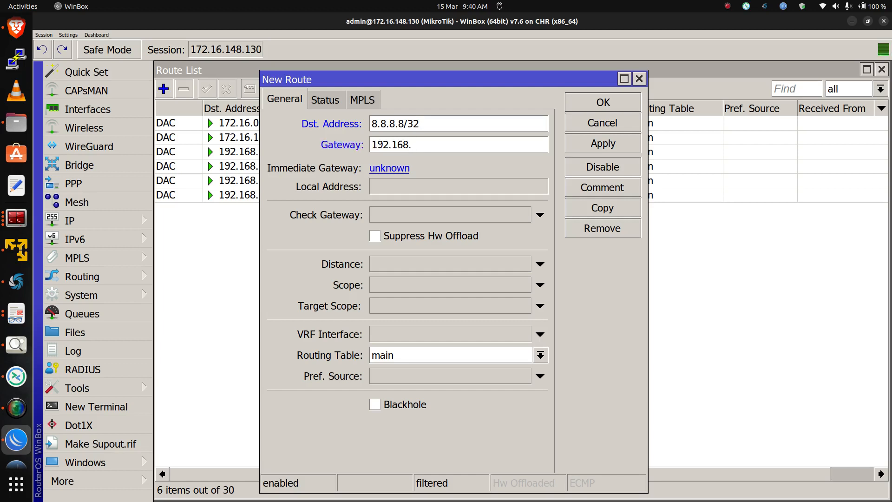
text(101.1)
click(539, 306)
click(540, 284)
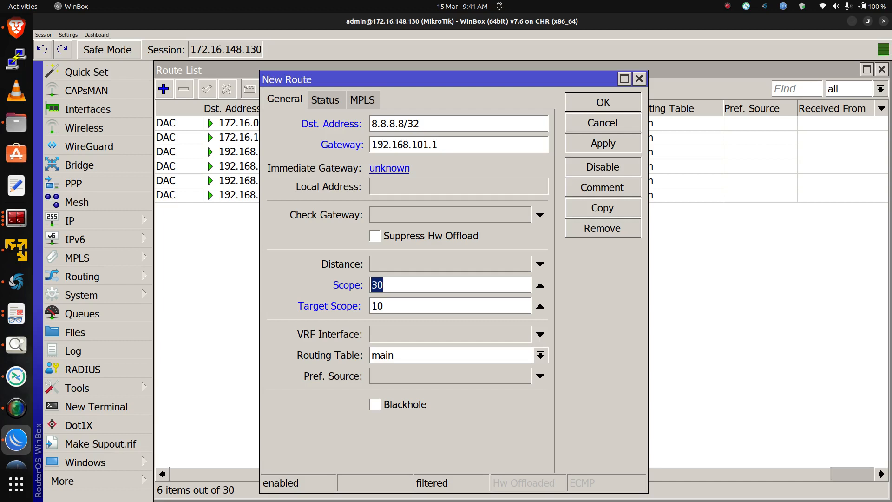
click(385, 284)
double_click(383, 285)
key(Return)
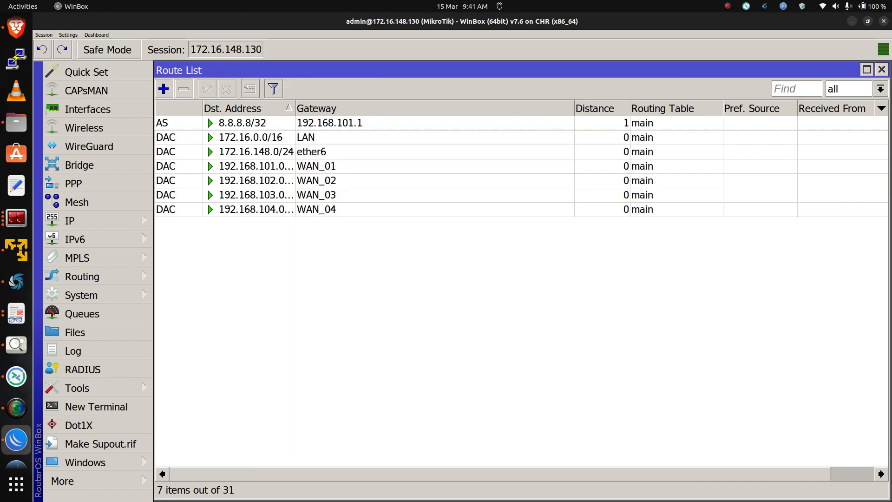
Add a route to 8.8.4.4/32 via gateway 192.168.102.1 with gateway checking set to ping
click(163, 89)
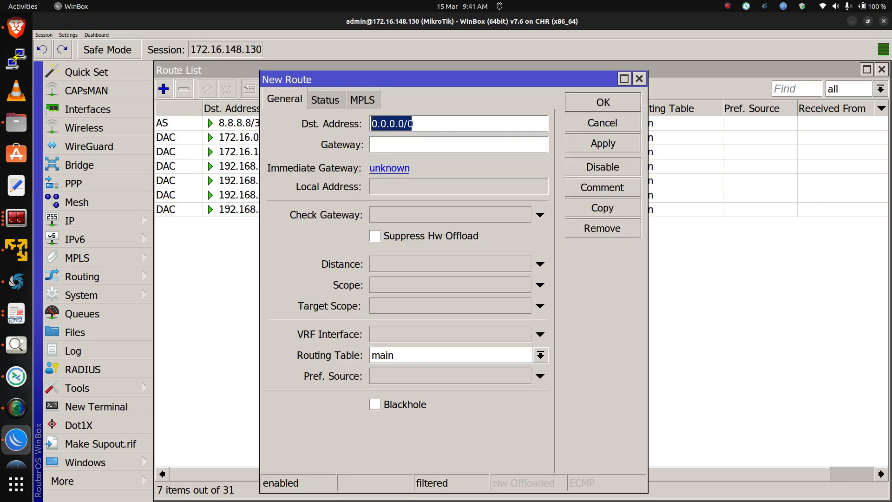
text(8.8.4)
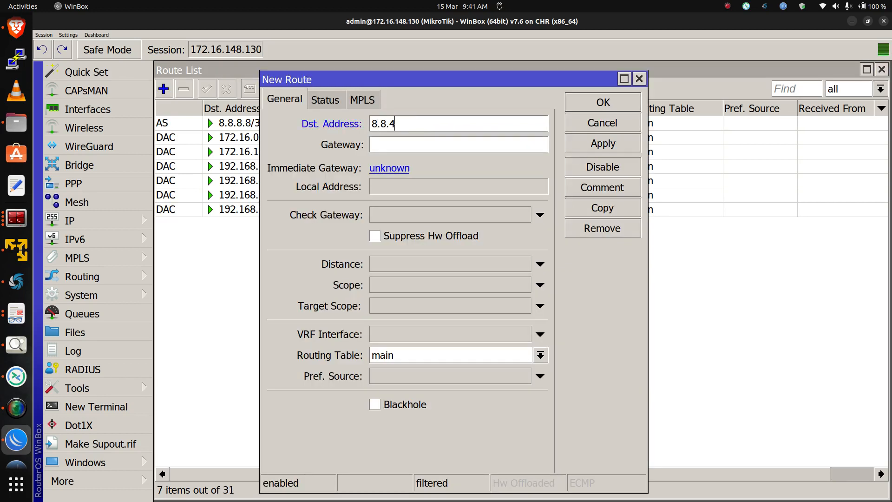
text(.4/32)
key(Tab)
text(192.168.1)
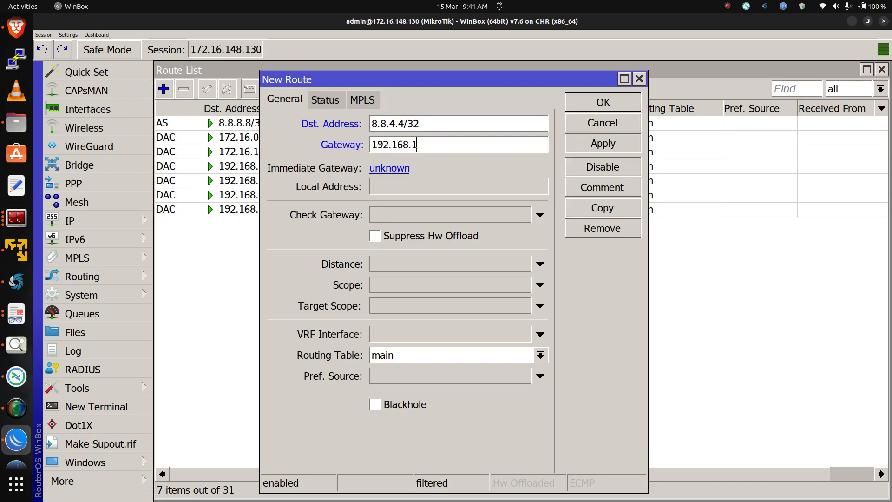
text(02.1)
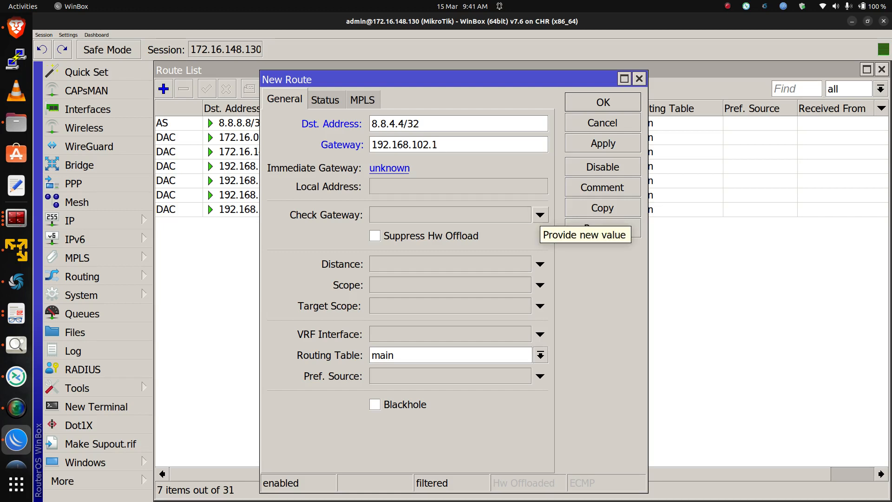
click(540, 214)
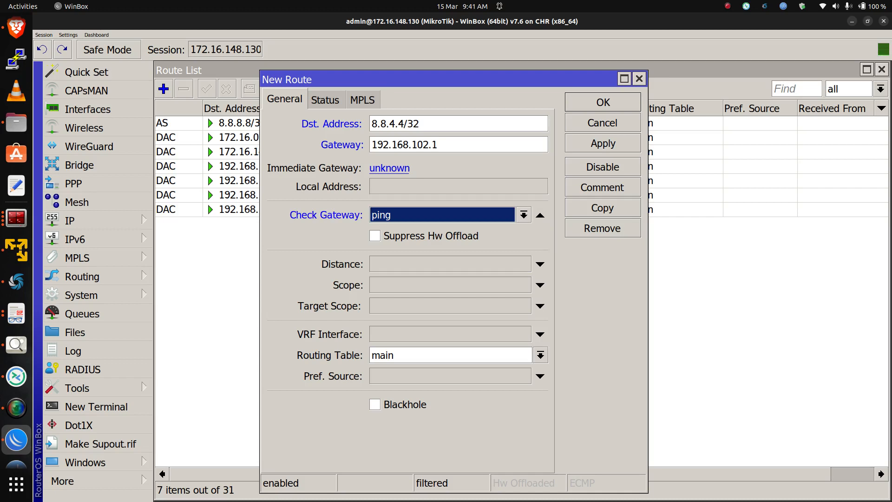
key(Return)
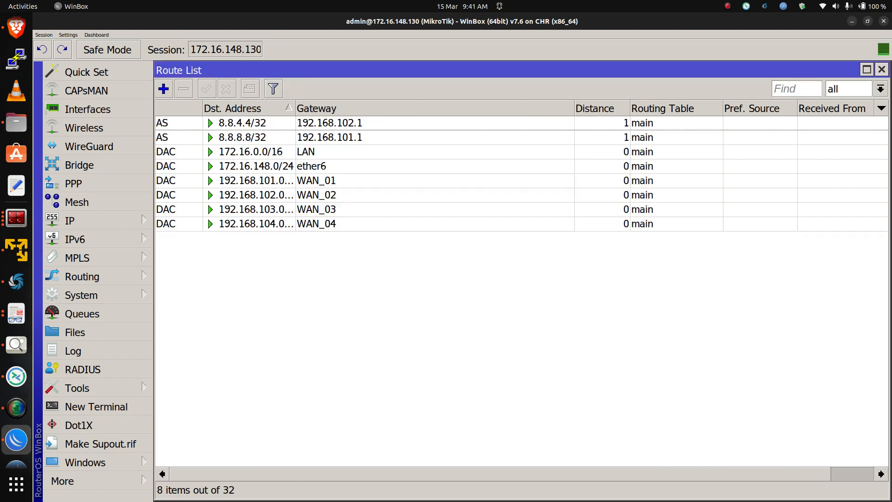
Set gateway checking to ping on the 8.8.8.8/32 route
double_click(325, 138)
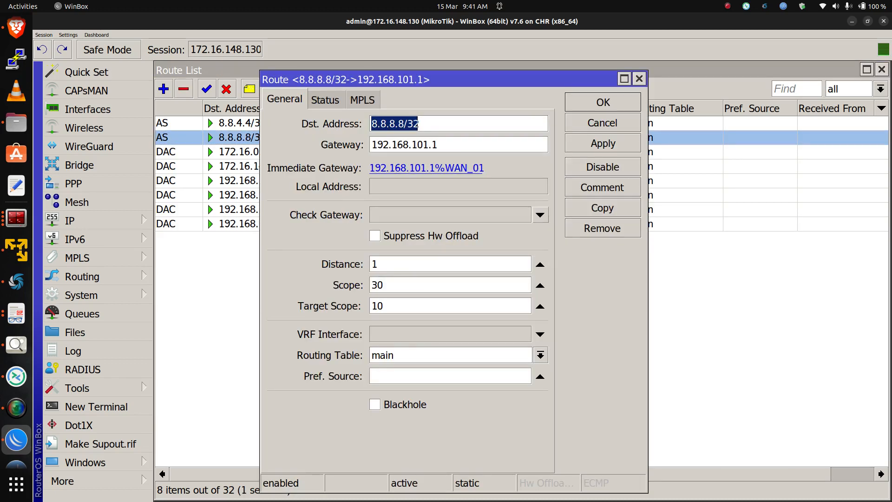
click(539, 215)
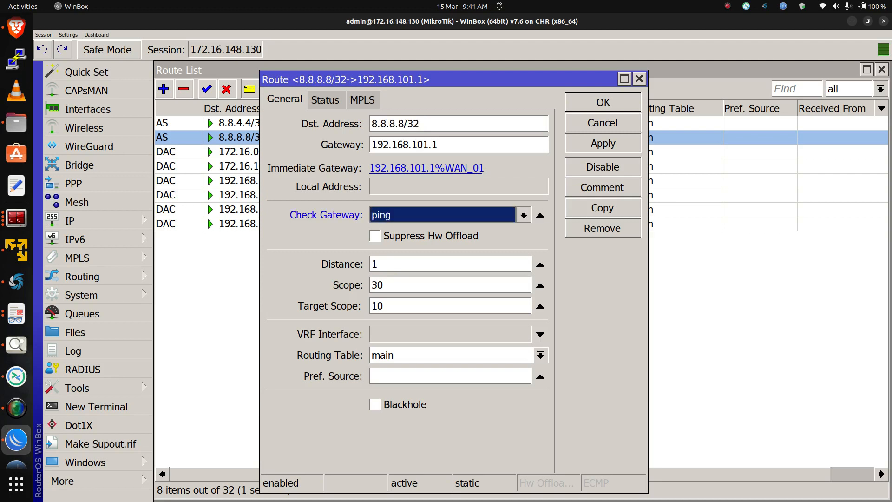
key(Return)
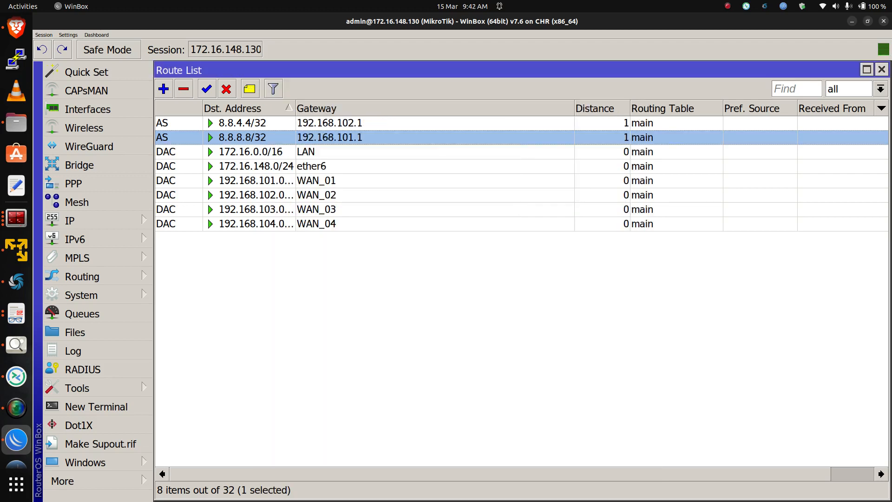
Add a route to 1.1.1.1/32 via gateway 192.168.103.1 with gateway checking set to ping
click(164, 89)
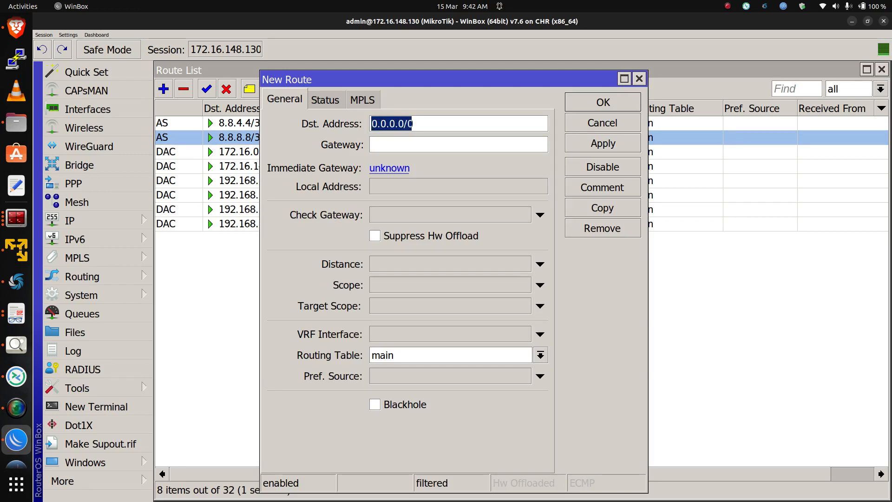
text(1.1.1.1)
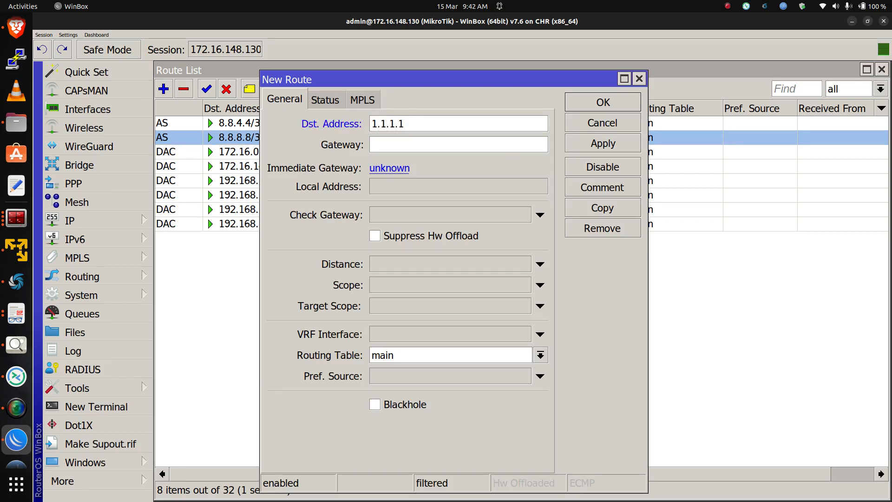
text(/)
text(32)
text(192.168.)
text(103.1)
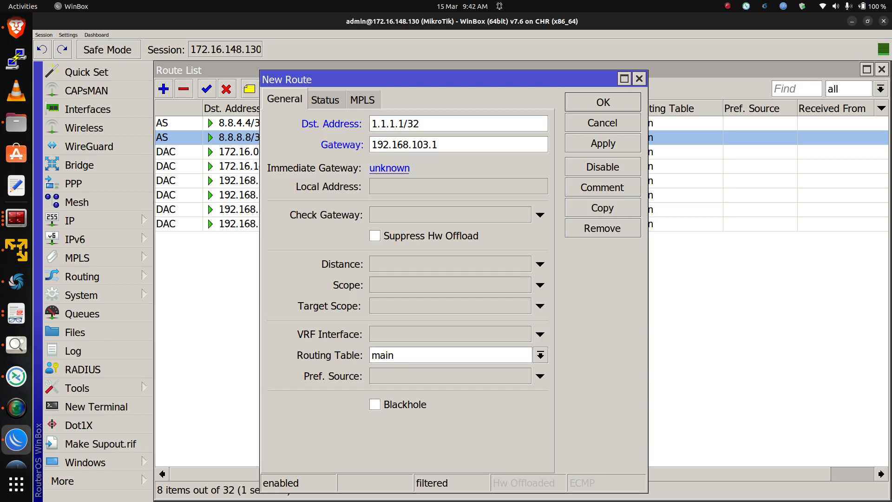
click(539, 215)
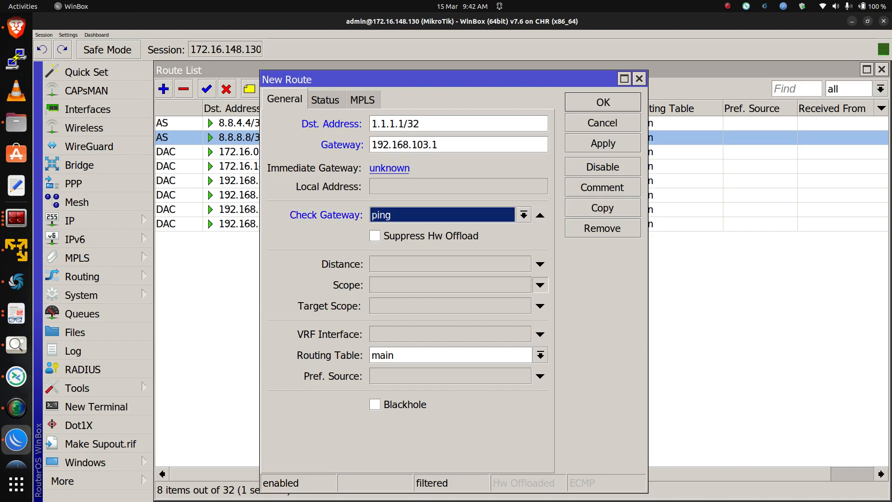
click(541, 285)
click(541, 284)
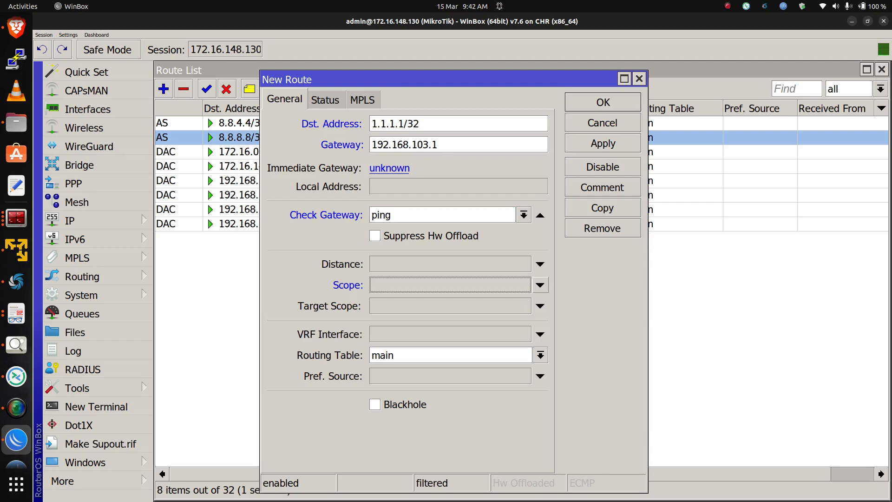
click(603, 101)
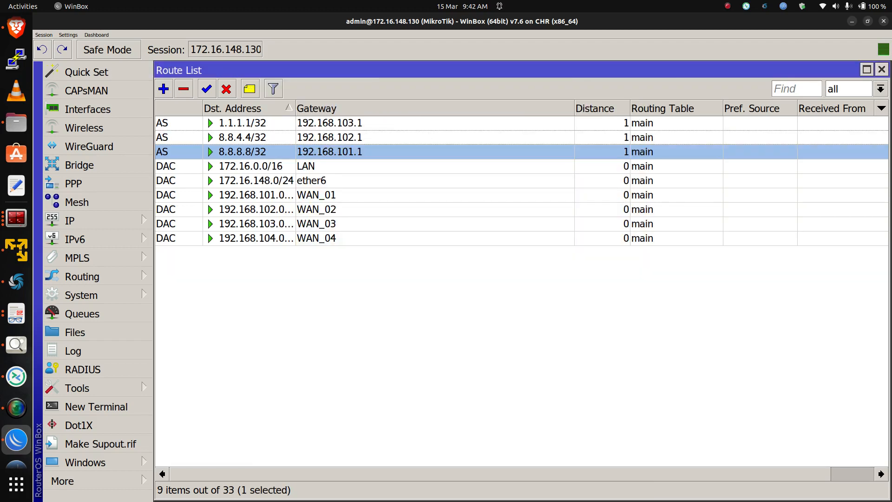
Add a route to 9.9.9.9/32 via gateway 192.168.104.1 with gateway checking set to ping
click(163, 89)
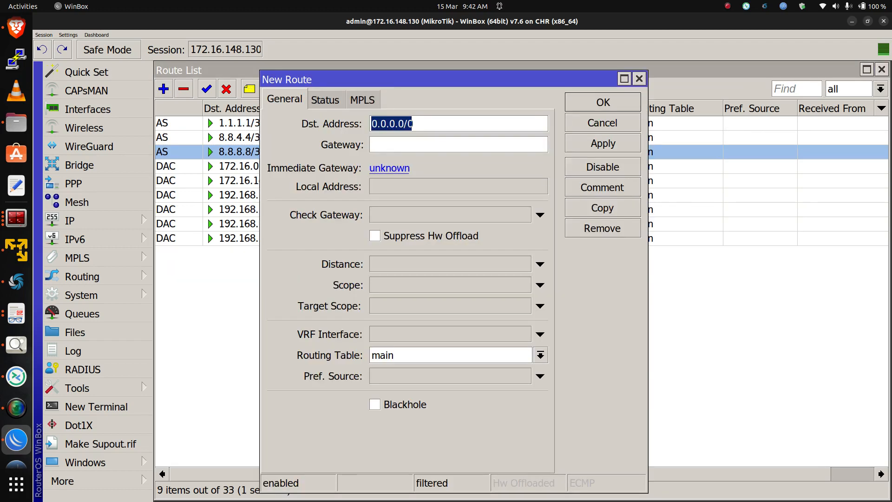
text(9.)
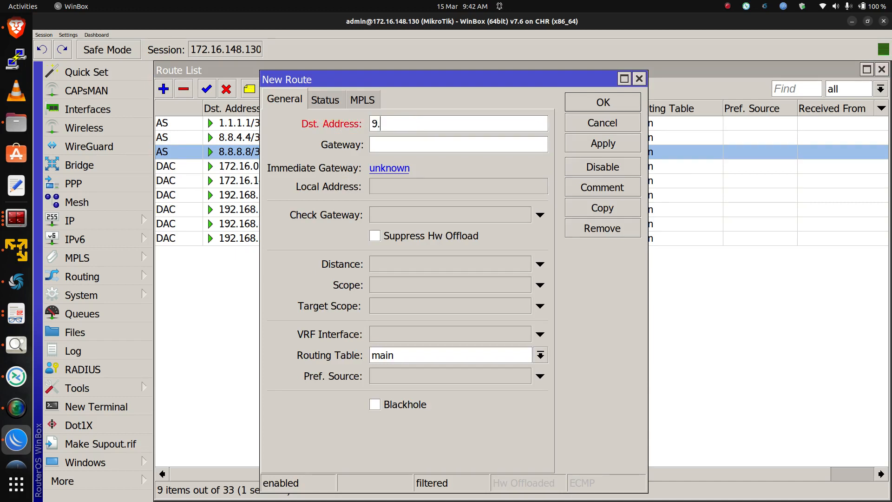
text(9.9.9/32)
text(192.168.)
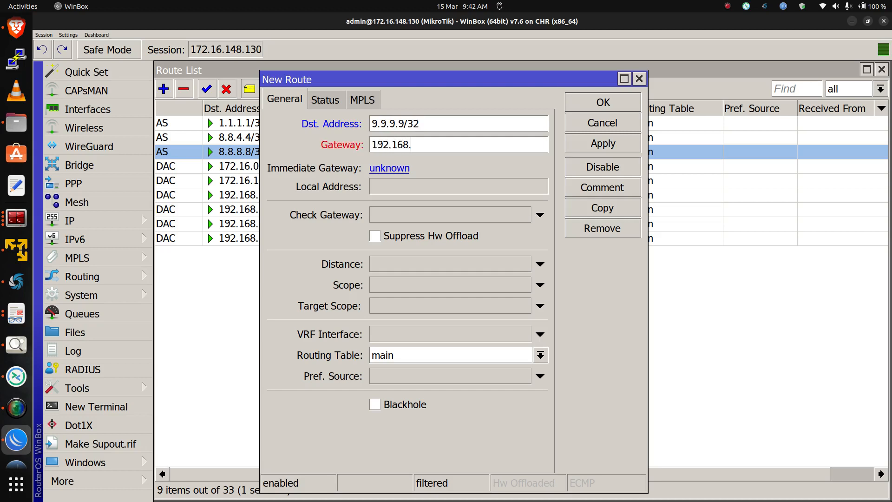
text(104.1)
click(540, 215)
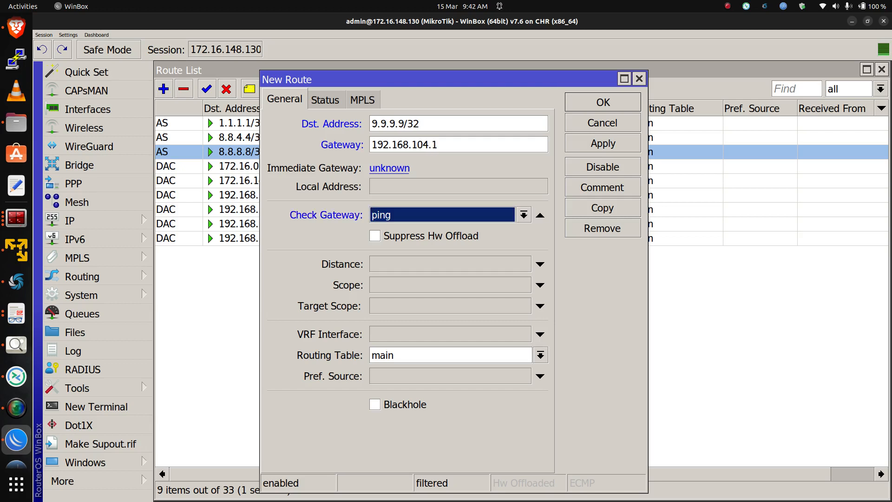
click(602, 144)
click(603, 102)
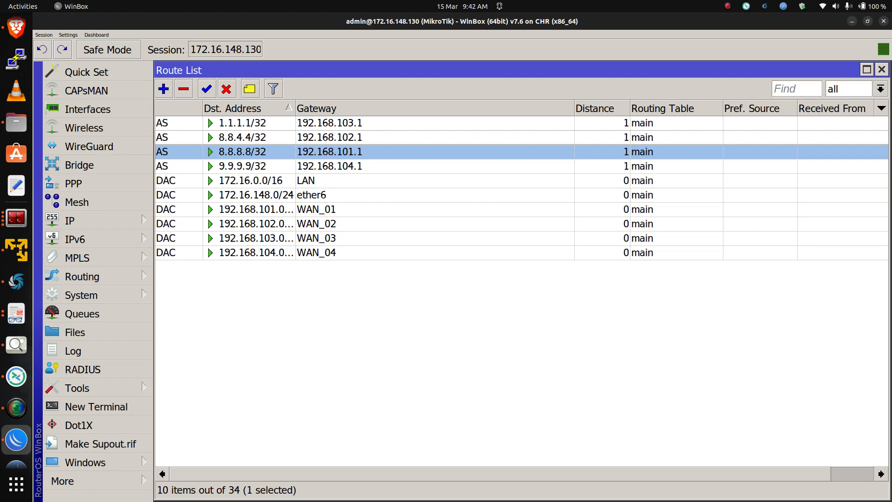
click(163, 89)
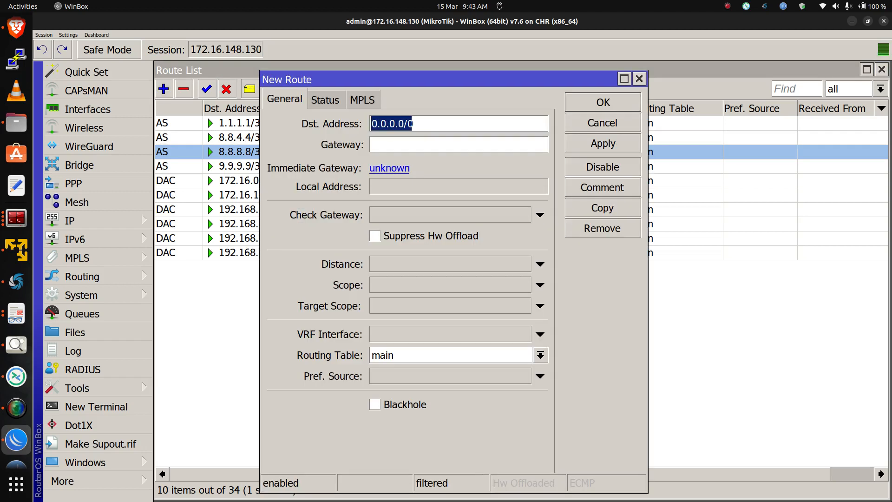
click(409, 145)
text(8.8.8.8)
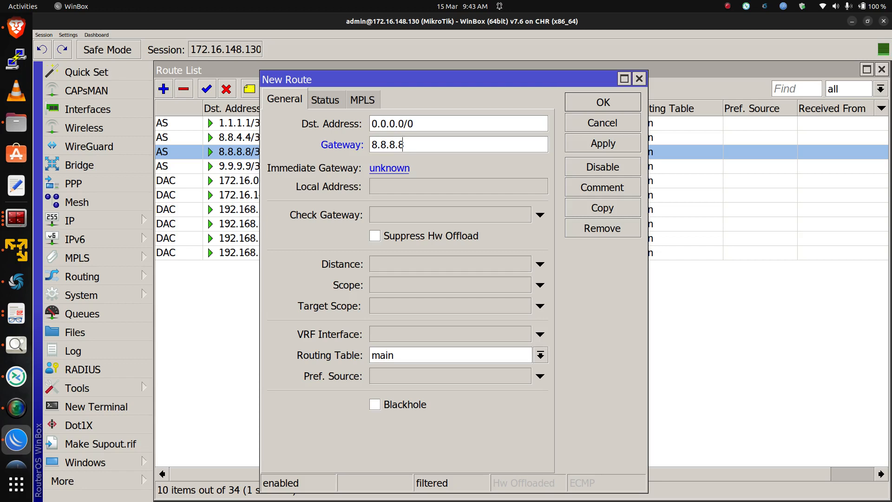
click(540, 263)
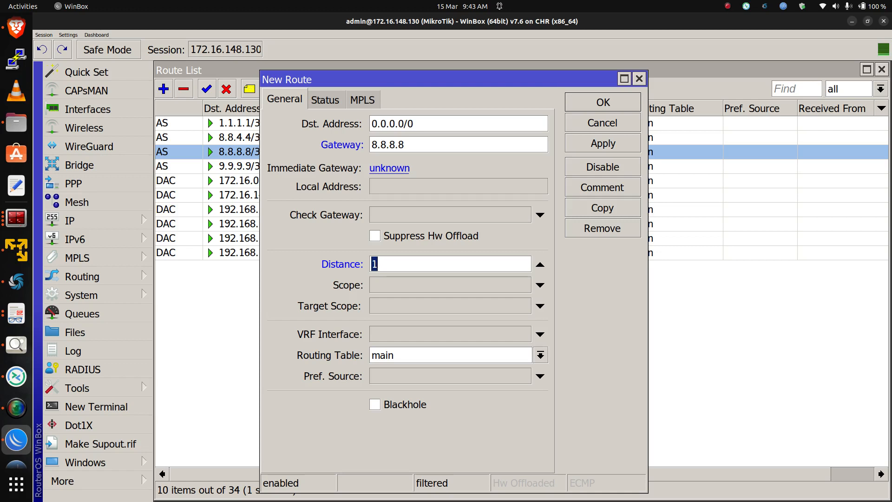
click(539, 285)
click(540, 305)
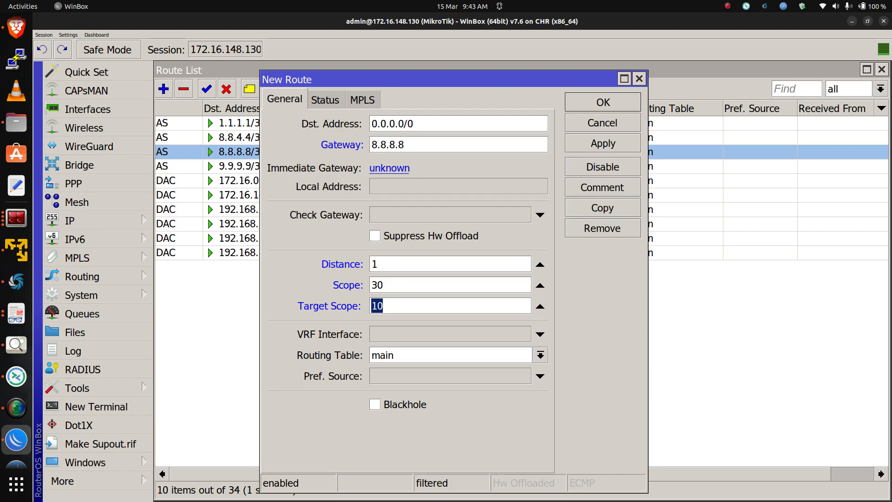
key(Escape)
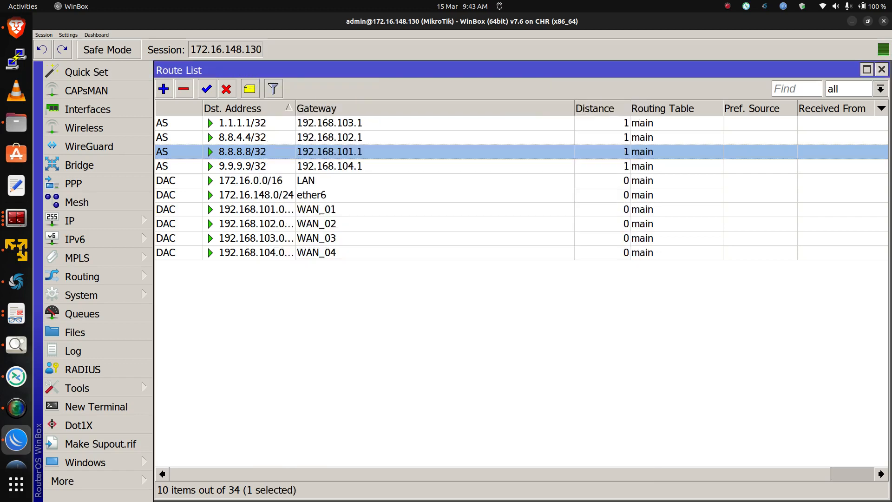
Open the 8.8.8.8/32 route to review its settings
key(Return)
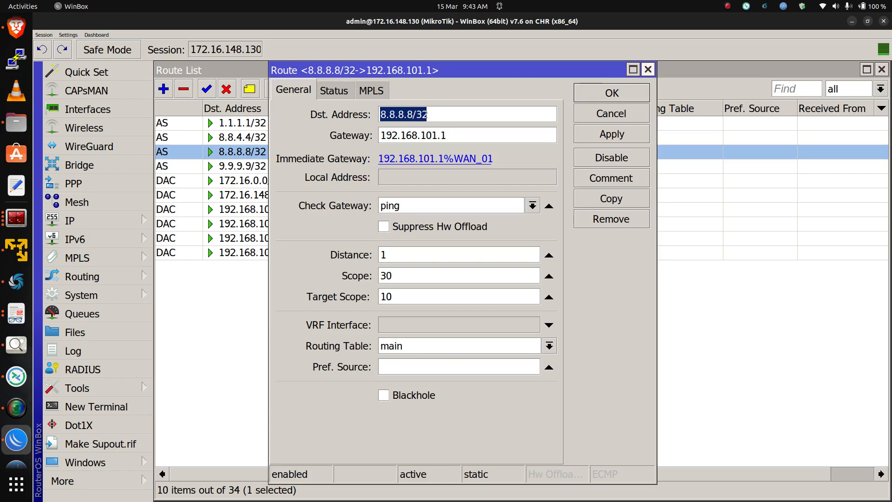
click(648, 69)
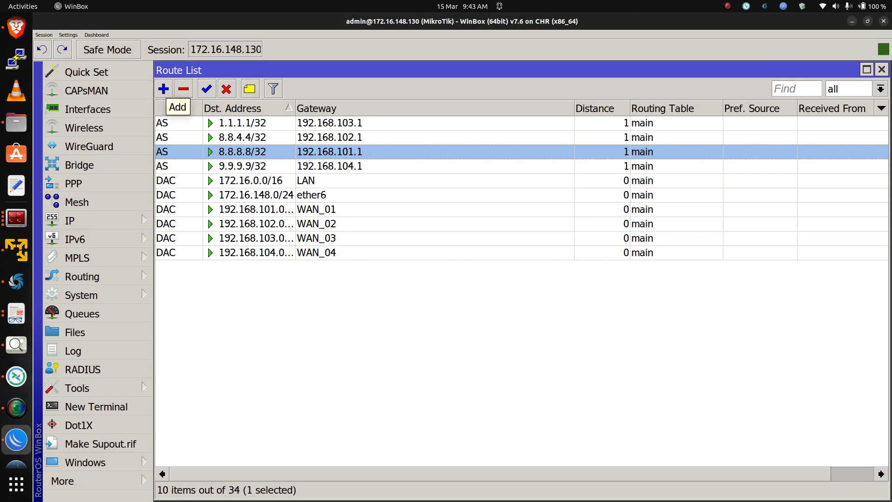
Add a default route via gateway 8.8.8.8 with distance 1, scope 30, target scope 30 in routing table via_ISP1
click(163, 89)
click(418, 135)
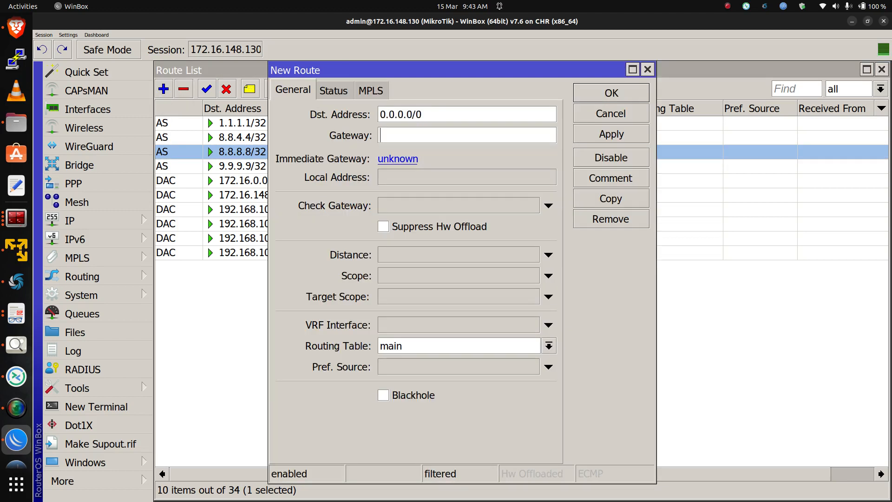
text(8.8.8.8)
click(548, 255)
click(548, 275)
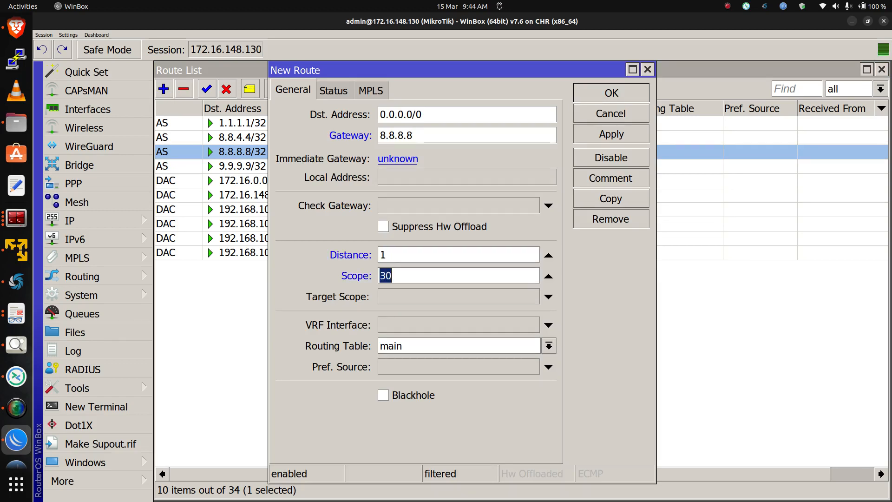
click(548, 296)
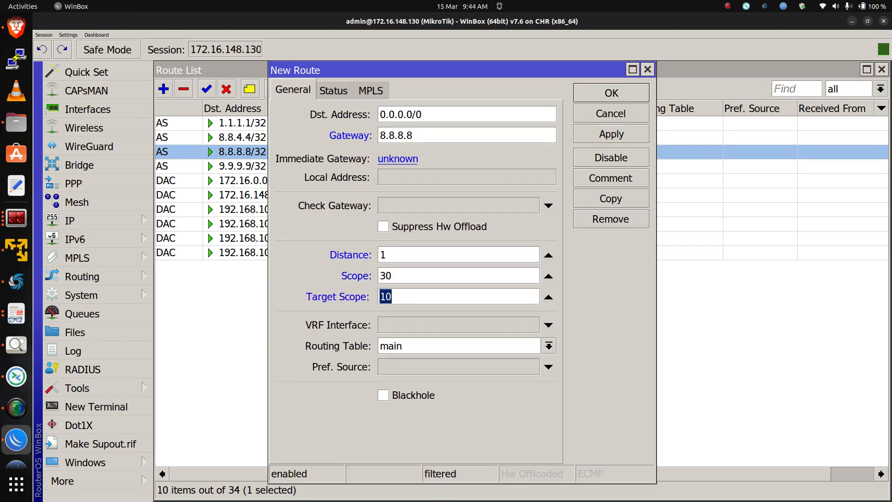
text(30)
click(548, 345)
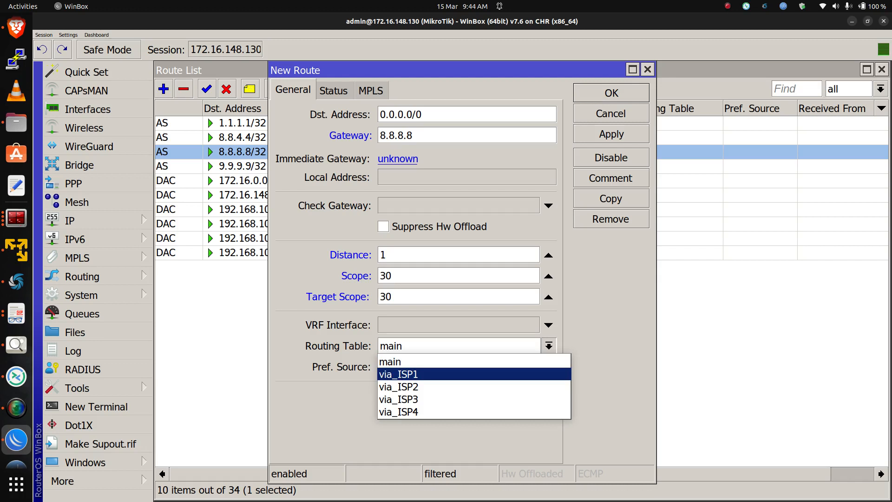
key(Return)
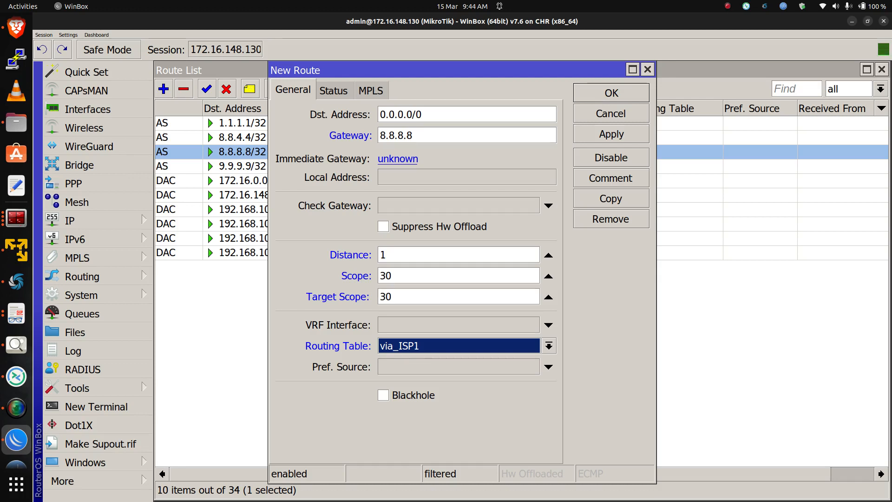
click(610, 133)
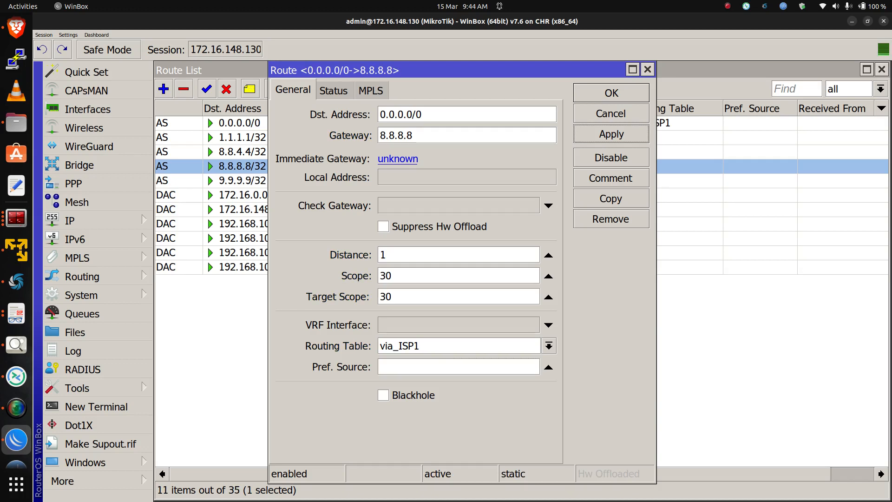
Copy the default route and set the copy's gateway to 8.8.4.4 with distance 2
click(611, 198)
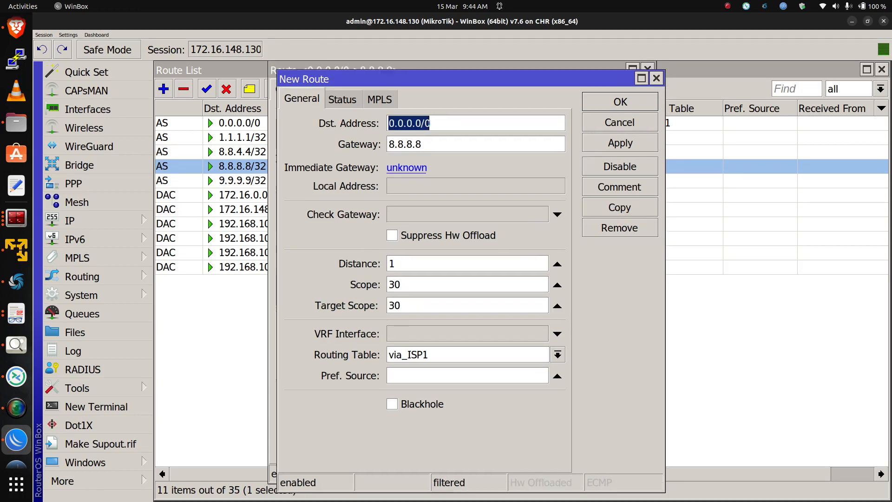
mouse_move(421, 145)
mouse_down()
mouse_move(396, 144)
mouse_move(414, 144)
mouse_move(406, 145)
mouse_up()
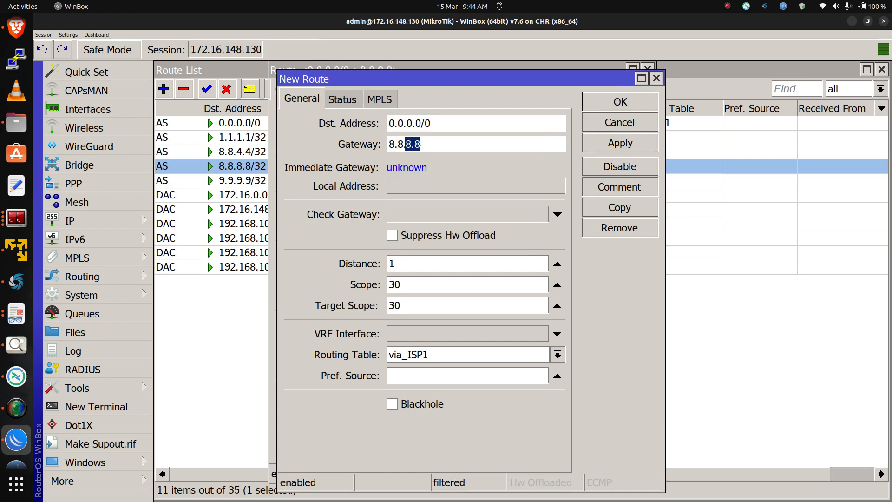
text(4.4)
key(Tab)
text(2)
click(620, 143)
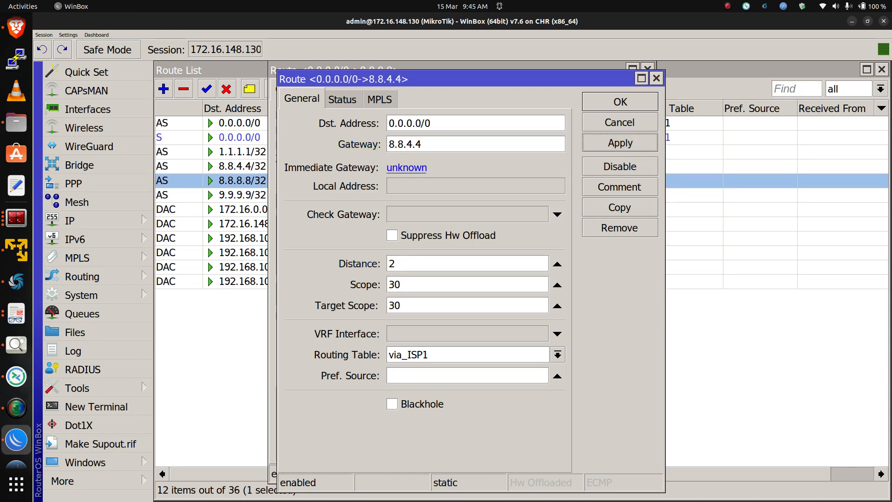
Copy the default route again with gateway 1.1.1.1 and distance 3
click(619, 207)
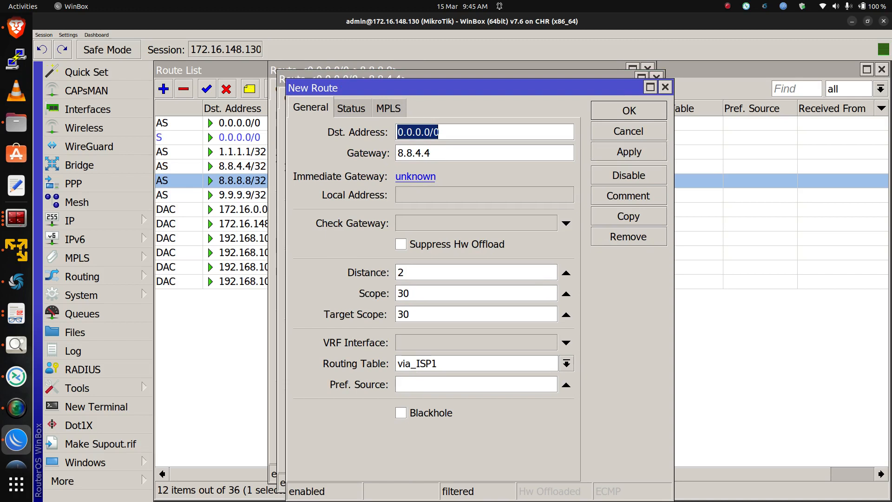
key(Tab)
text(1.1.1)
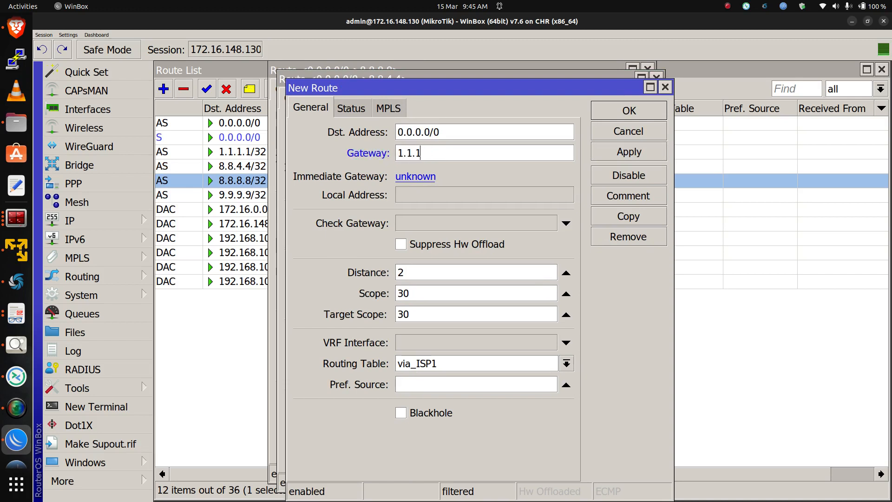
text(.1)
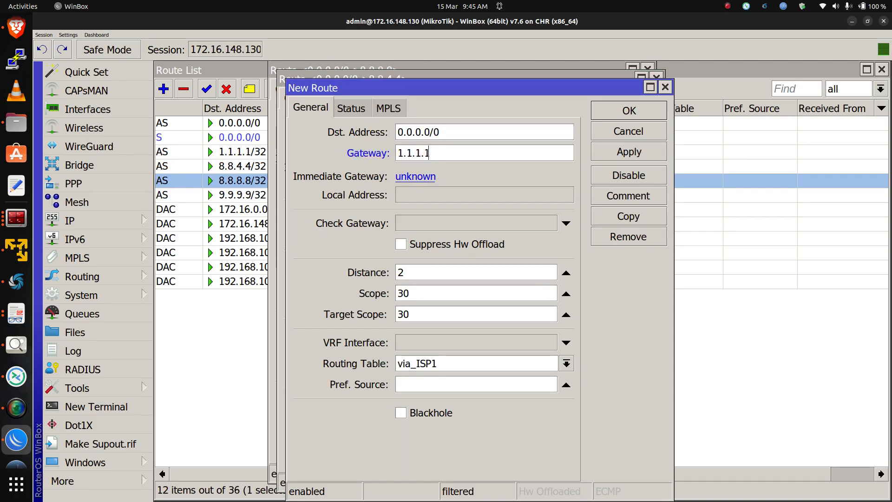
key(Tab)
text(3)
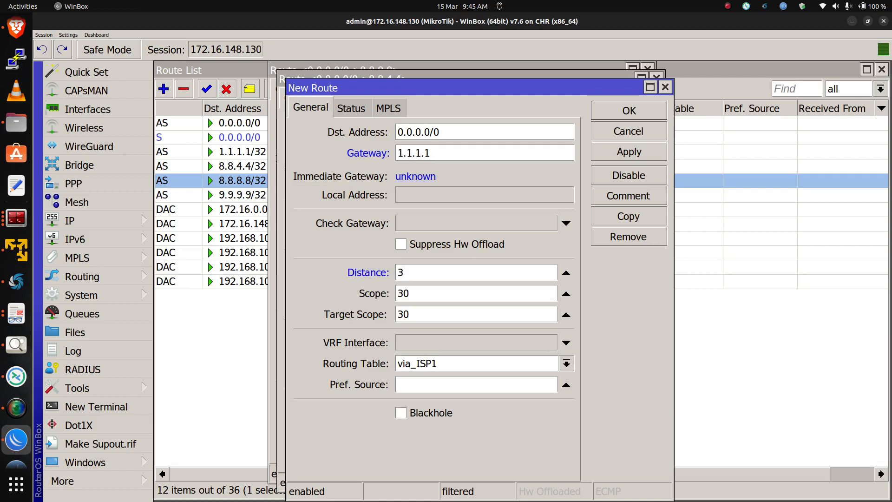
click(628, 152)
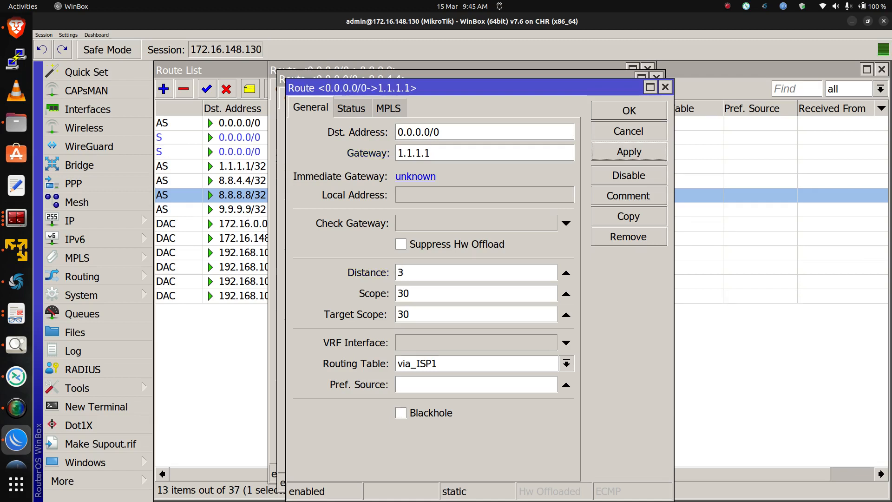
Copy the default route once more with gateway 9.9.9.9 and distance 4
click(628, 216)
key(Tab)
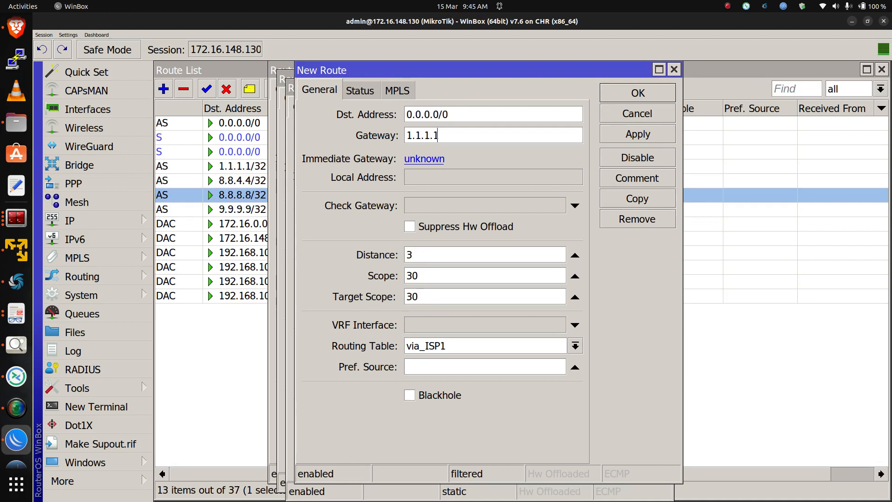
text(9.9.9.9)
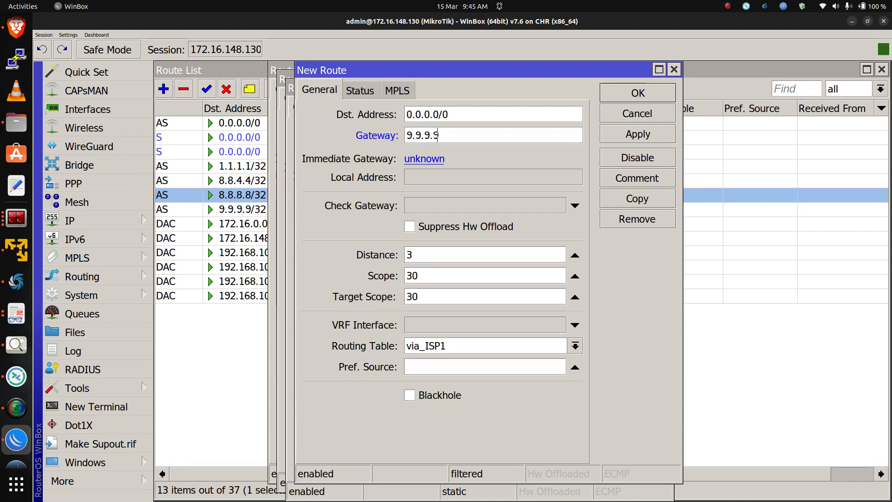
key(Tab)
text(4)
click(638, 134)
click(637, 93)
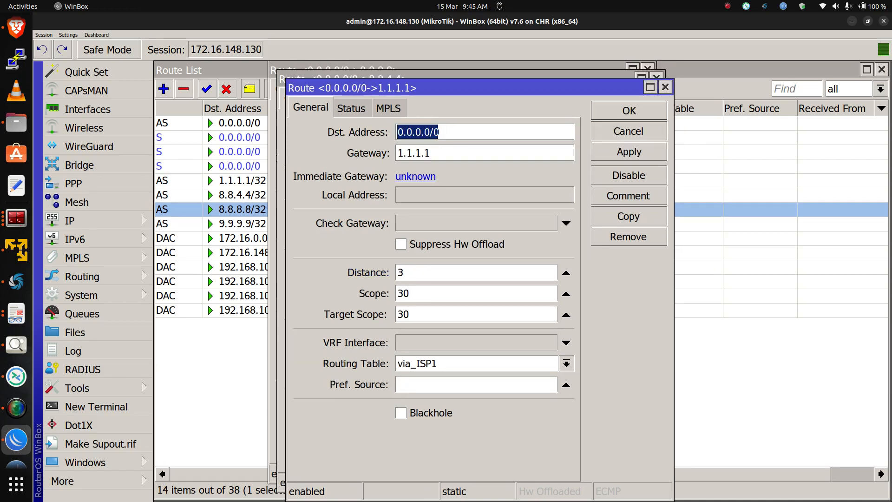
Close the open via_ISP1 route dialogs to return to the route list
click(629, 110)
click(619, 102)
click(611, 93)
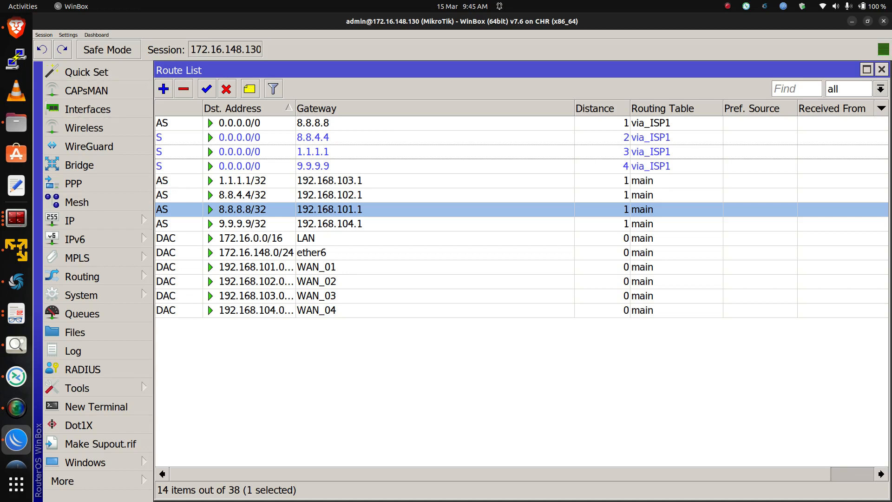
Add a default route via gateway 8.8.4.4 with distance 1, scope 30, target scope 30 in routing table via_ISP2
click(164, 89)
click(400, 135)
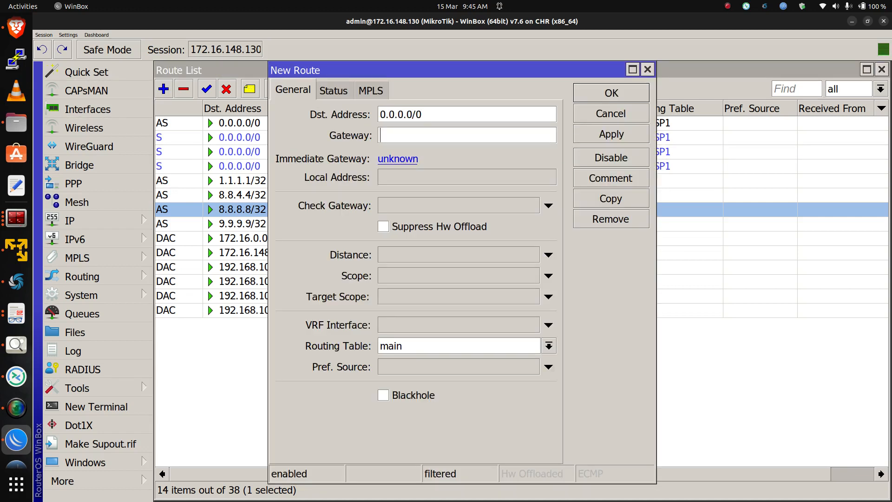
text(8.8.4.4.)
key(BackSpace)
click(548, 255)
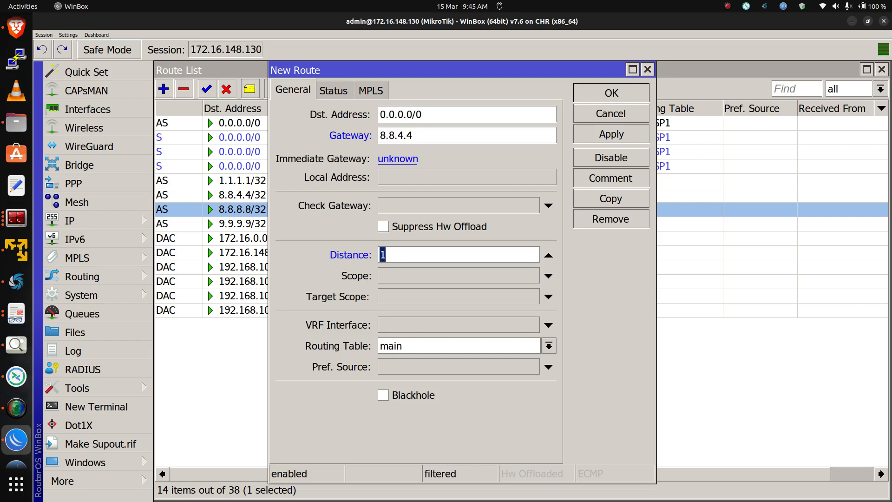
click(548, 275)
click(548, 296)
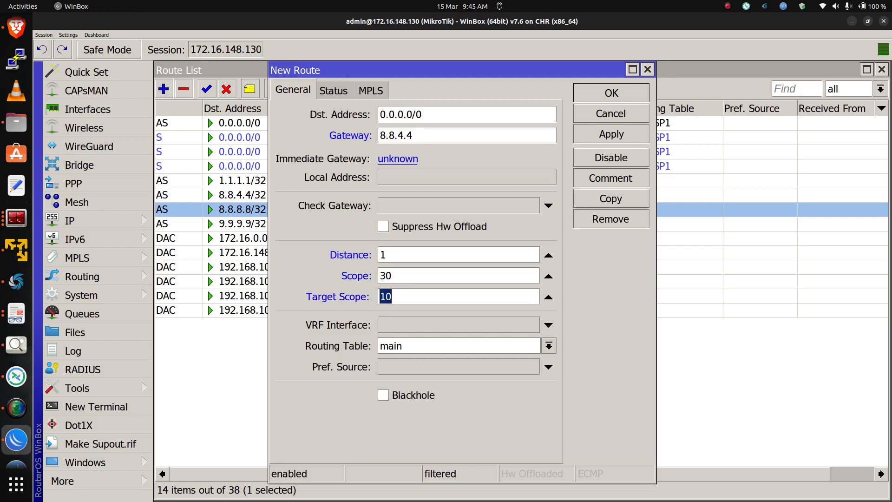
text(30)
click(549, 346)
click(541, 386)
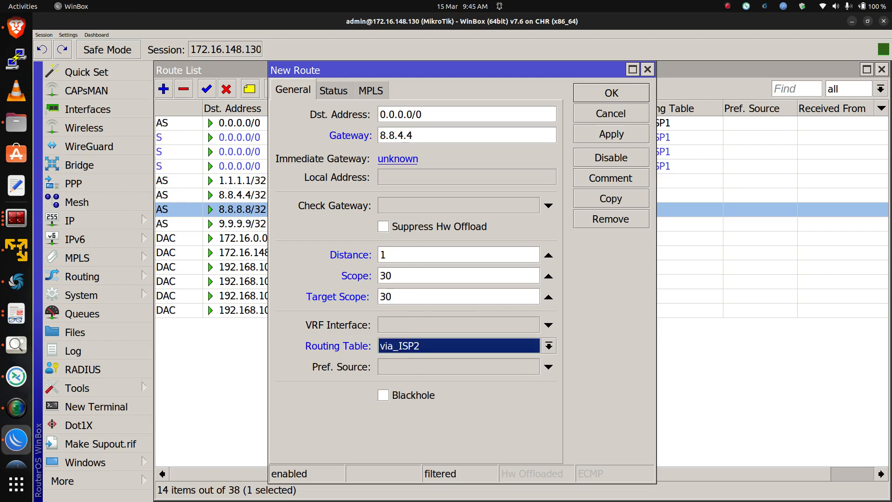
click(610, 134)
Copy the via_ISP2 default route and set the copy's gateway to 1.1.1.1 with distance 2
click(611, 198)
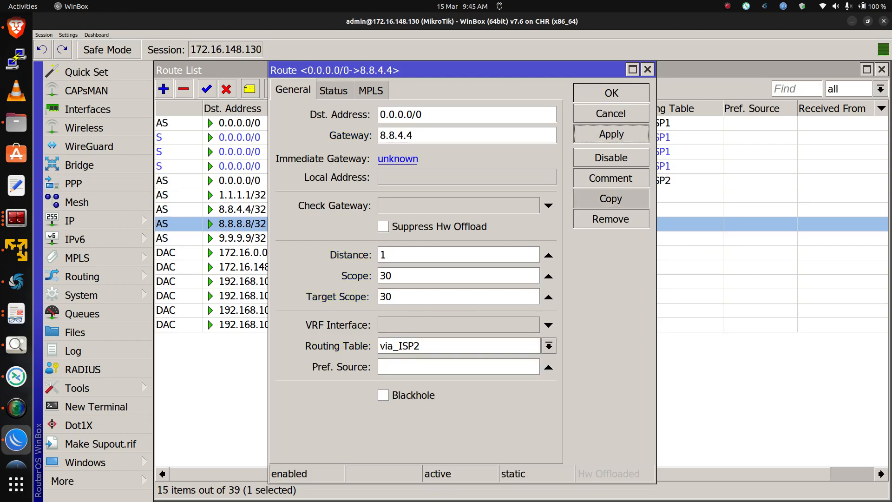
key(Tab)
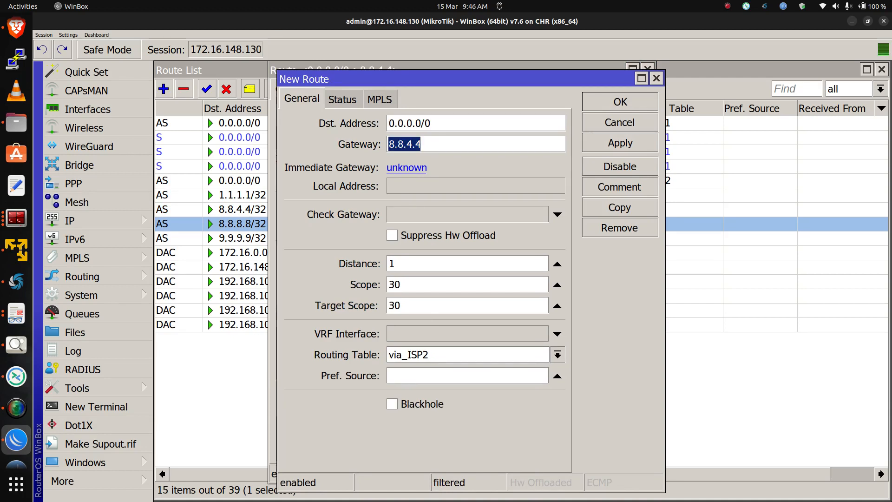
text(1.1.1.1)
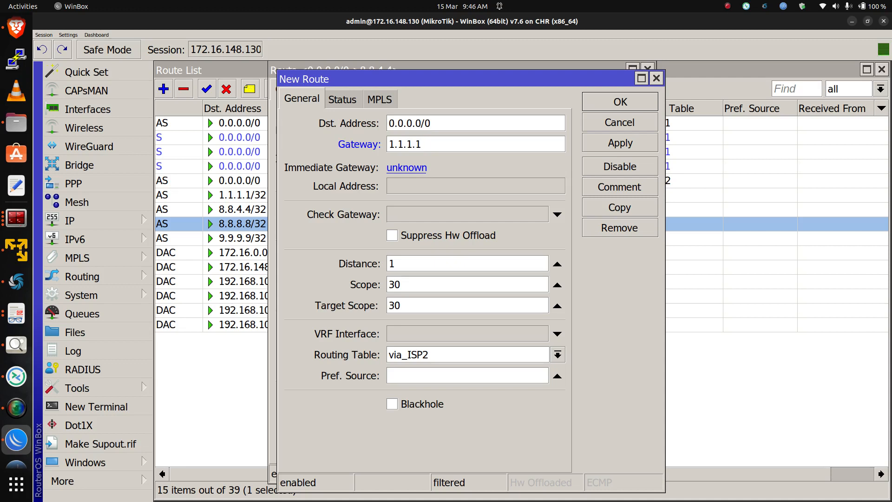
key(Tab)
text(2)
click(620, 144)
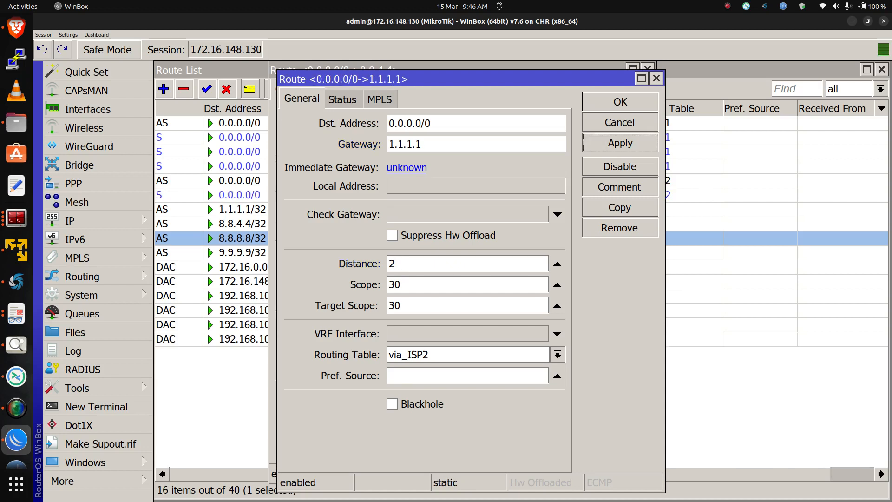
Copy the via_ISP2 default route again with gateway 9.9.9.9 and distance 3
click(620, 207)
drag(432, 153, 396, 154)
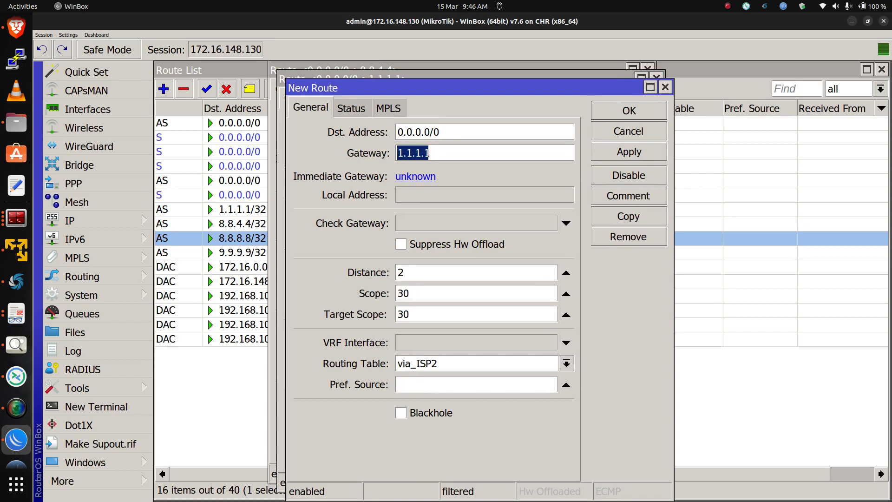
text(9.9.9.9)
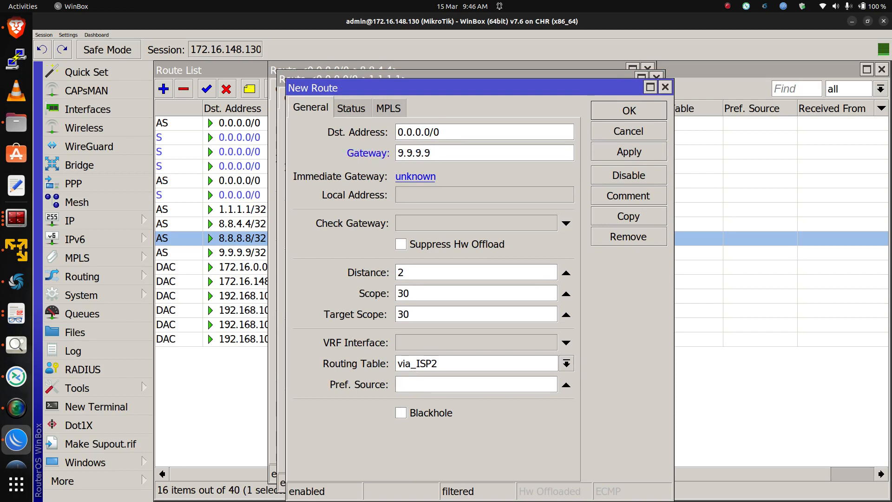
key(Tab)
text(3)
click(628, 152)
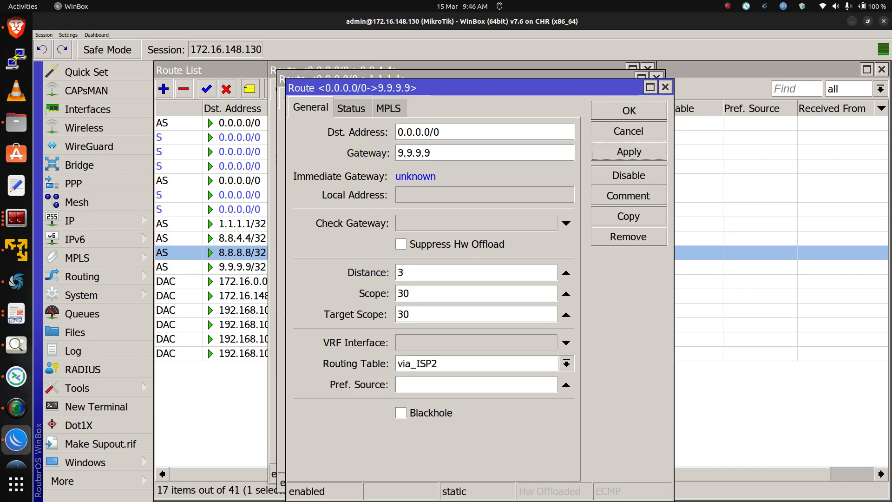
Copy the via_ISP2 default route once more with gateway 8.8.8.8 and distance 4, then close all route dialogs
click(628, 216)
key(Tab)
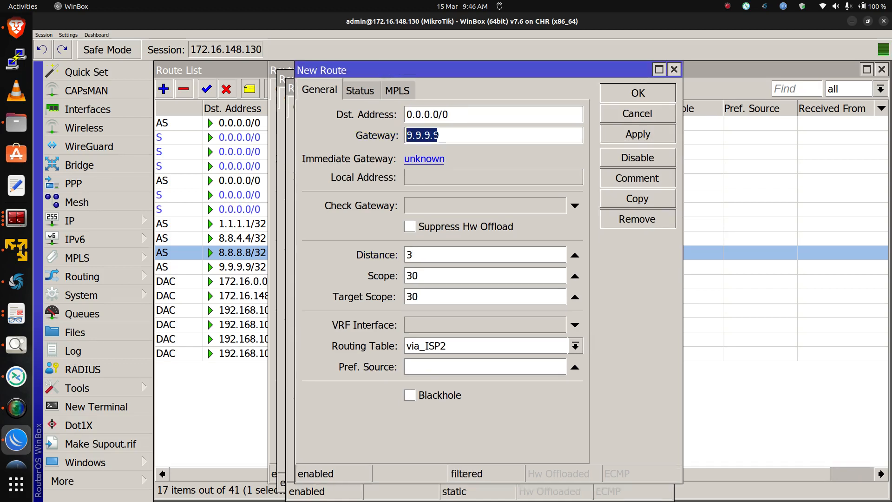
text(9.9.9)
key(BackSpace)
key(BackSpace)
key(BackSpace)
key(BackSpace)
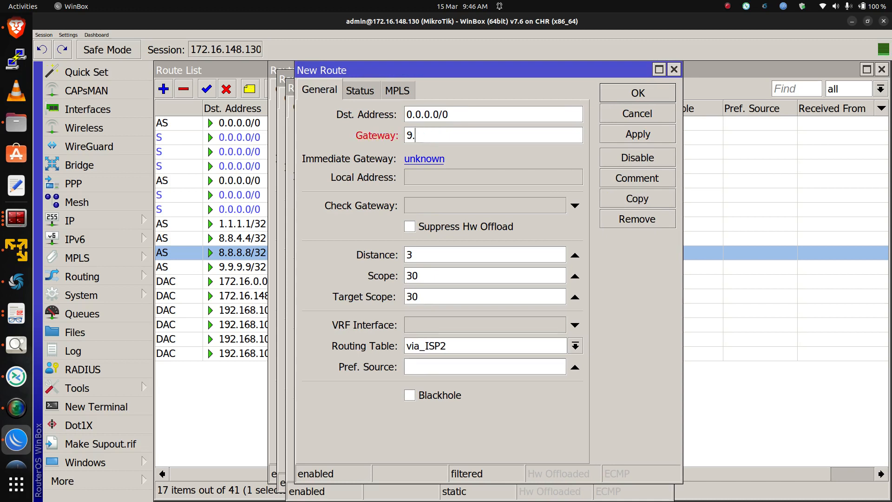
text(8.8)
key(BackSpace)
key(BackSpace)
key(BackSpace)
key(BackSpace)
text(8.8.8.8)
key(Tab)
click(638, 134)
click(638, 93)
click(629, 111)
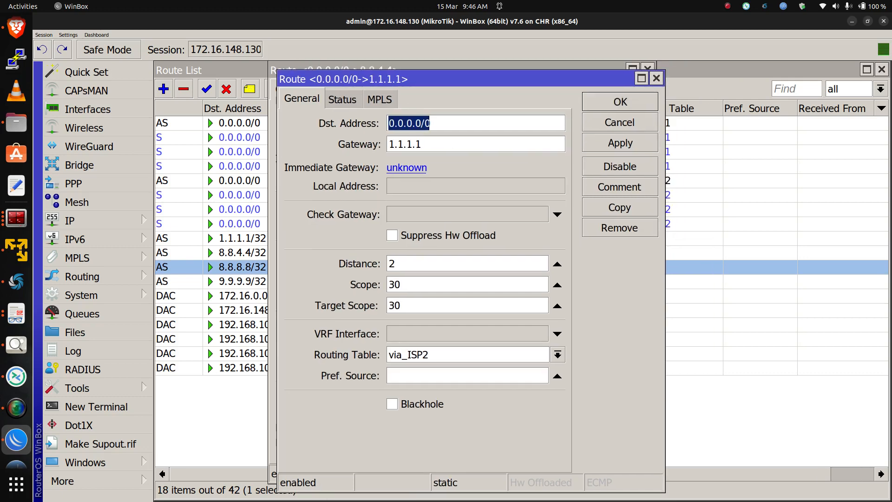
click(620, 102)
click(611, 93)
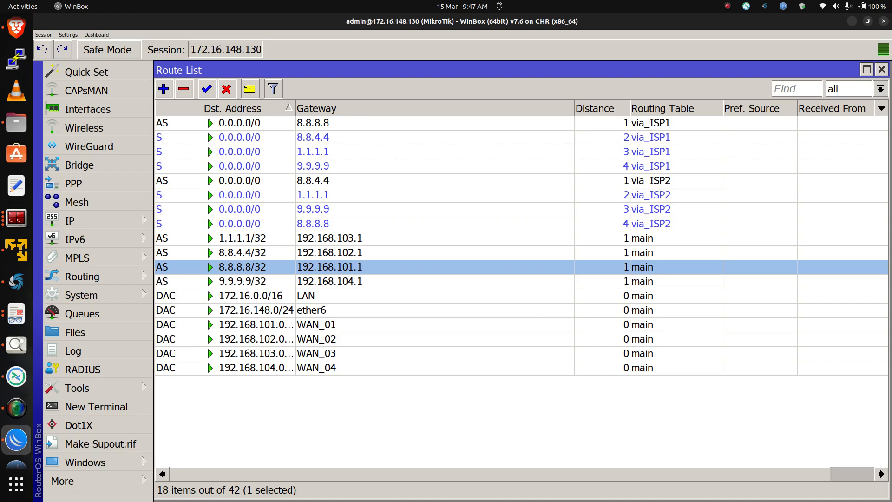
Add a default route via gateway 1.1.1.1 with distance 1, scope 30, target scope 30 in routing table via_ISP3
click(164, 89)
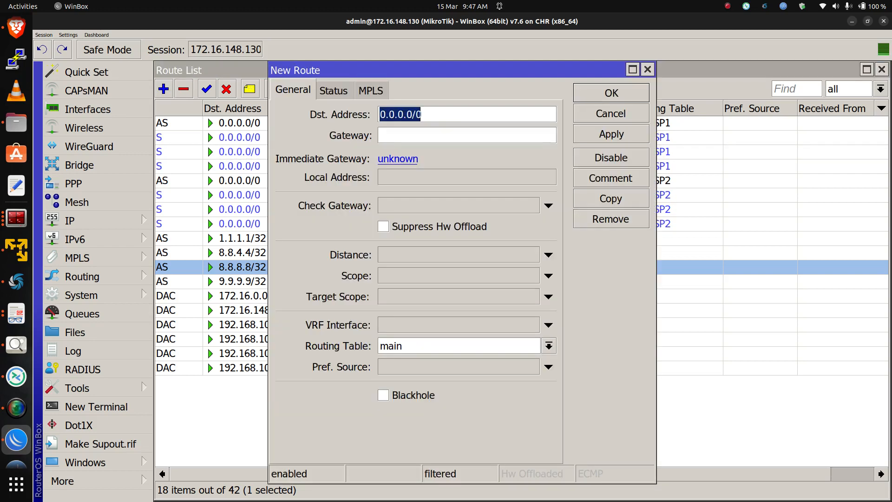
click(418, 135)
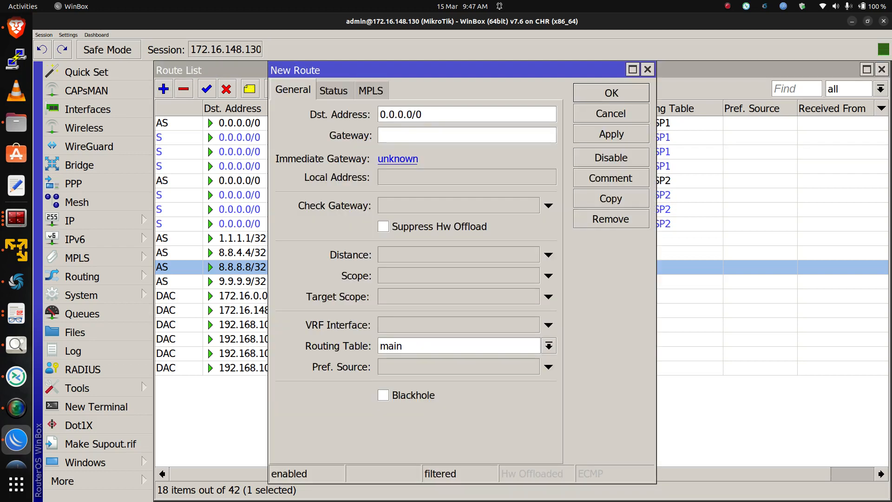
text(1.1.1.1)
click(548, 254)
click(548, 276)
click(548, 296)
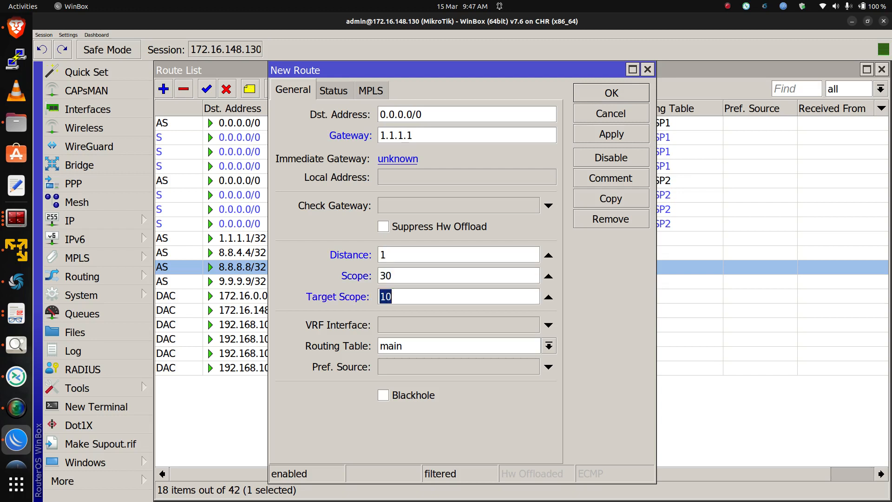
drag(403, 296, 379, 297)
text(30)
click(549, 346)
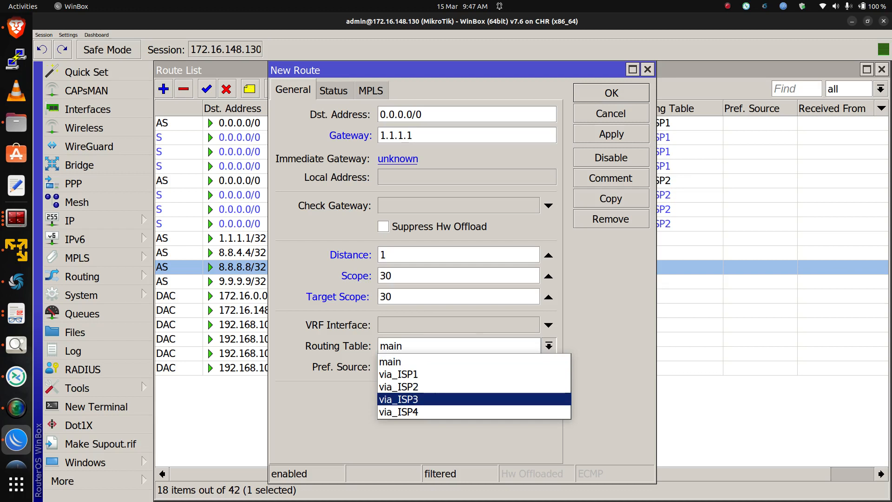
click(511, 399)
click(611, 134)
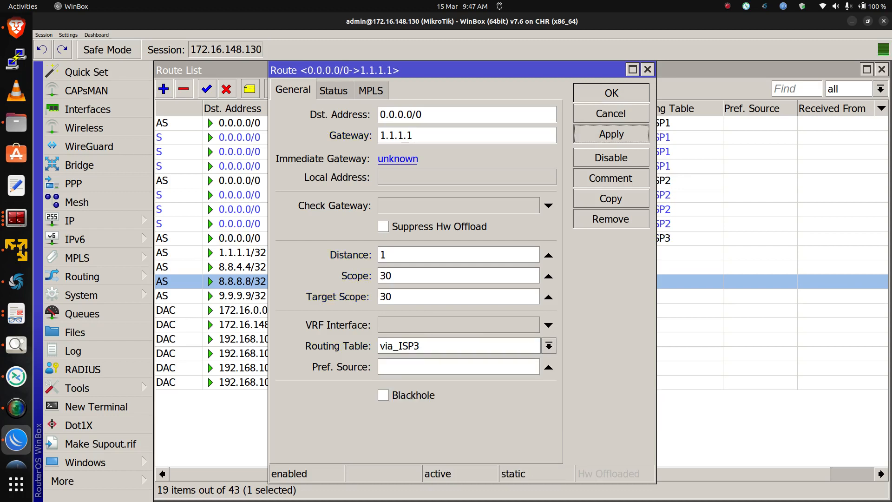
Copy the via_ISP3 default route and set the copy's gateway to 9.9.9.9 with distance 2
click(610, 198)
key(Tab)
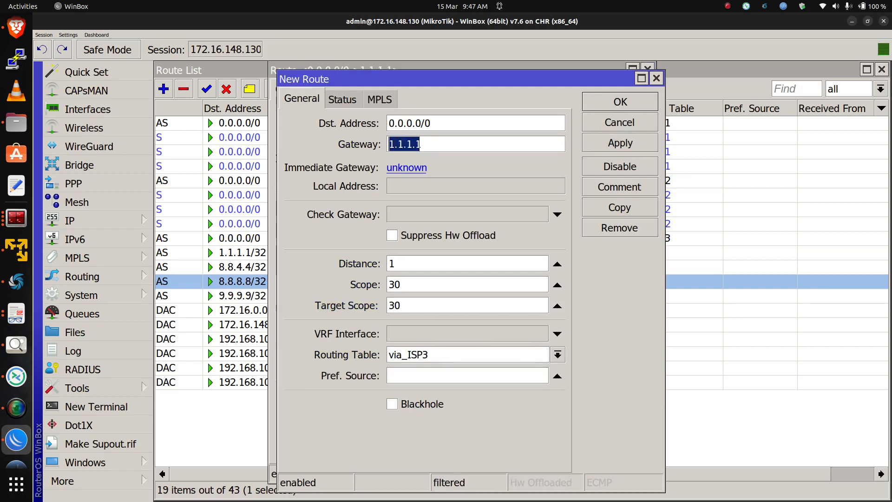
text(9.9.9.9)
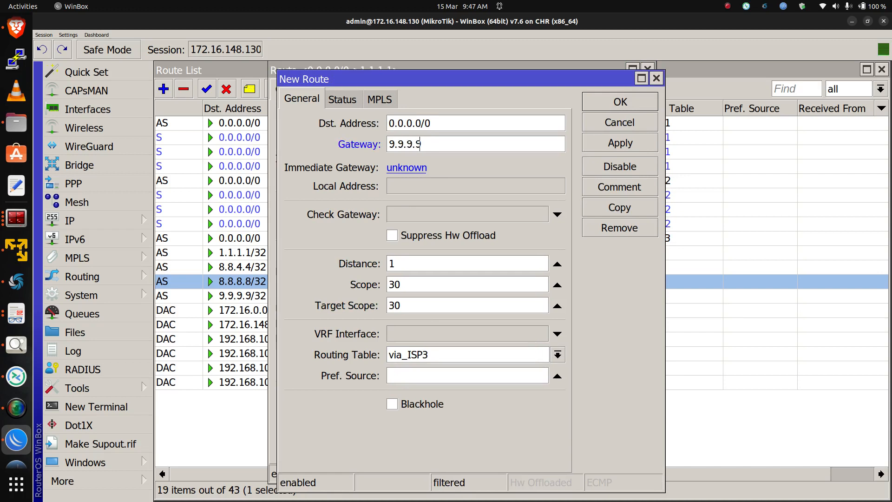
key(Tab)
text(2)
click(619, 143)
Copy the via_ISP3 default route again with gateway 8.8.8.8 and distance 3
click(620, 208)
key(Tab)
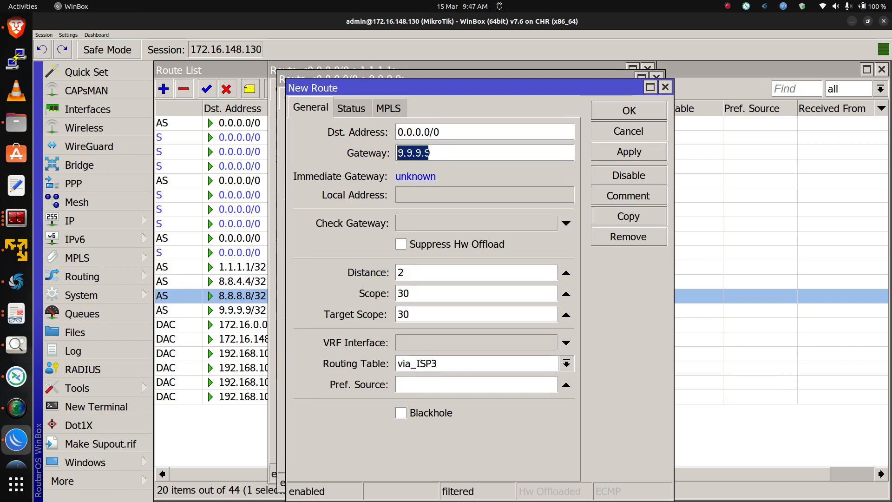
text(8.8.8.8)
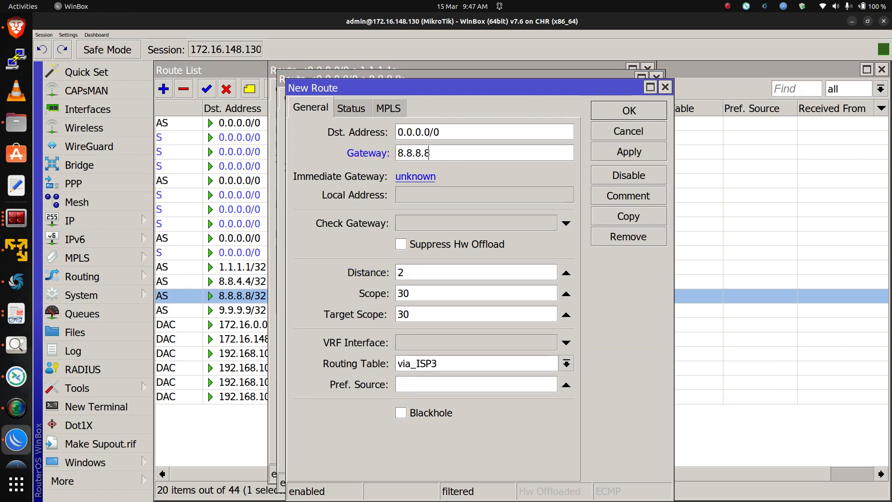
key(Tab)
key(Tab)
key(Tab)
text(3)
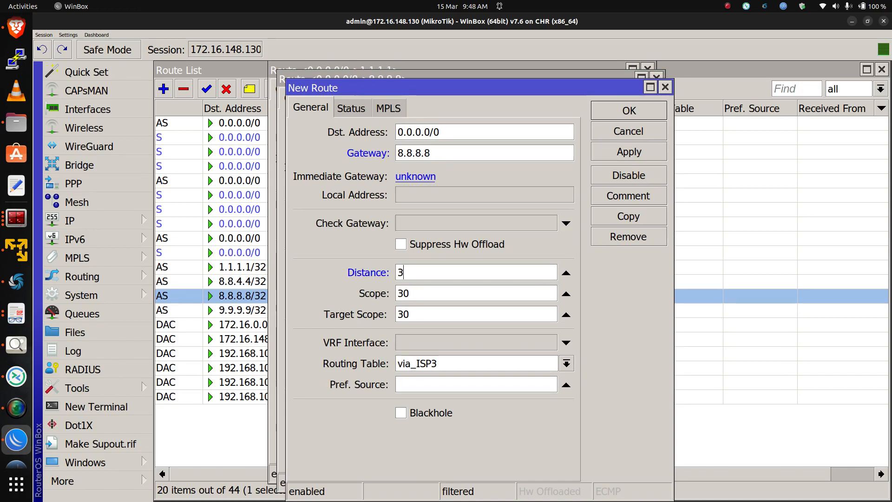
click(628, 151)
Copy the via_ISP3 default route once more with gateway 8.8.4.4 and distance 4, then close all route dialogs
click(628, 216)
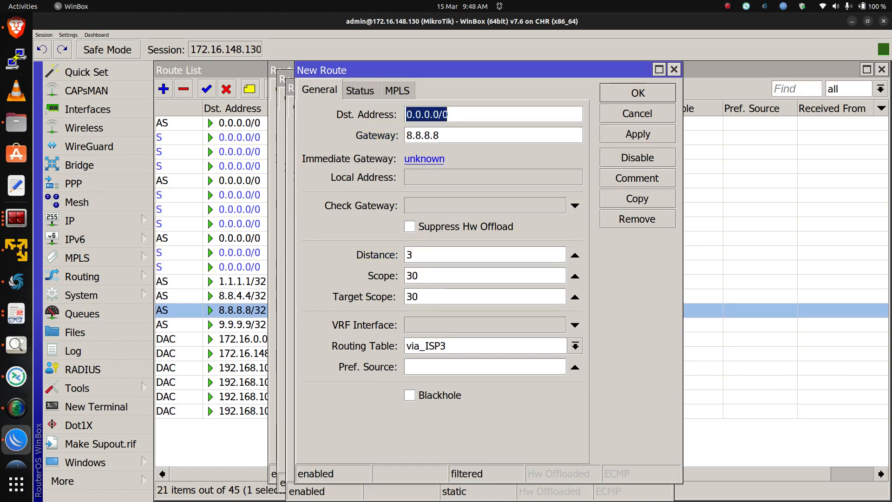
drag(438, 135, 423, 135)
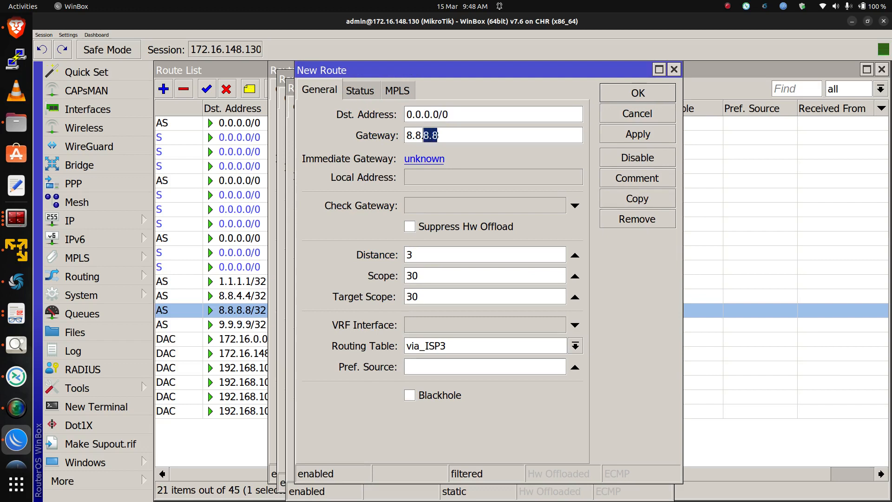
text(4.4)
key(Tab)
text(4)
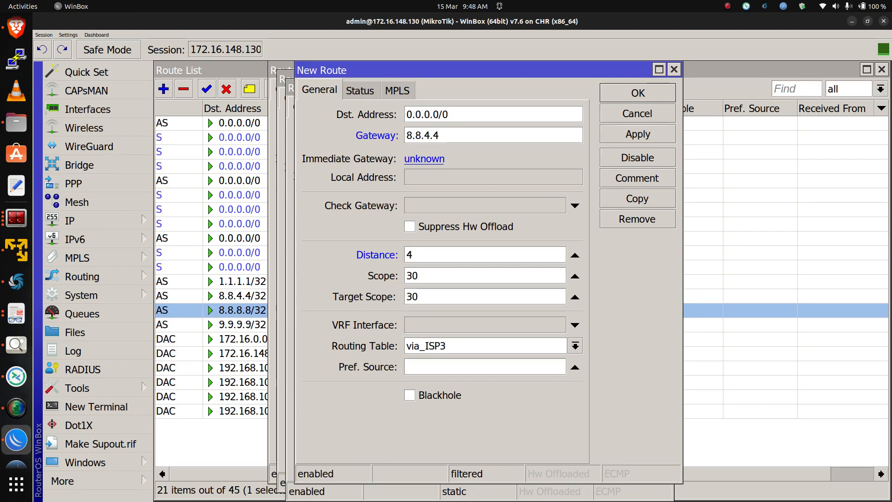
key(Return)
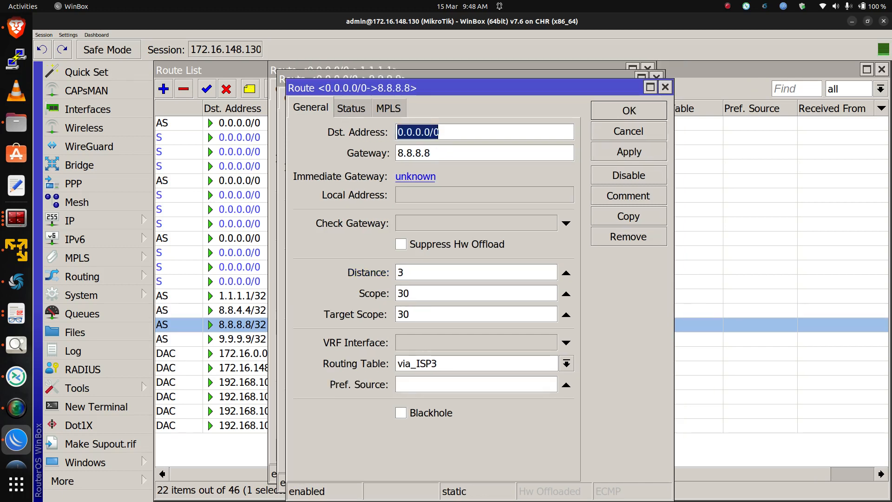
key(Return)
key(Return)
key(Return)
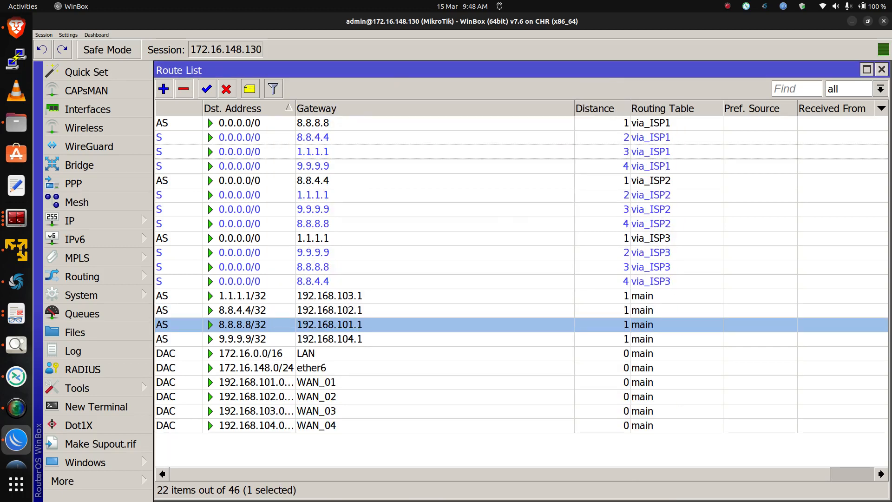
Add a default route via gateway 9.9.9.9 with distance 1, scope 30, target scope 30 in routing table via_ISP4
click(335, 237)
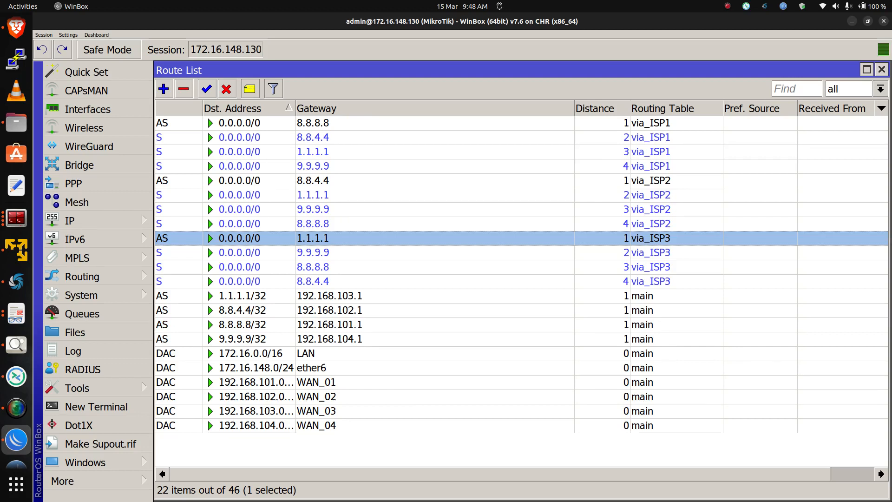
click(163, 89)
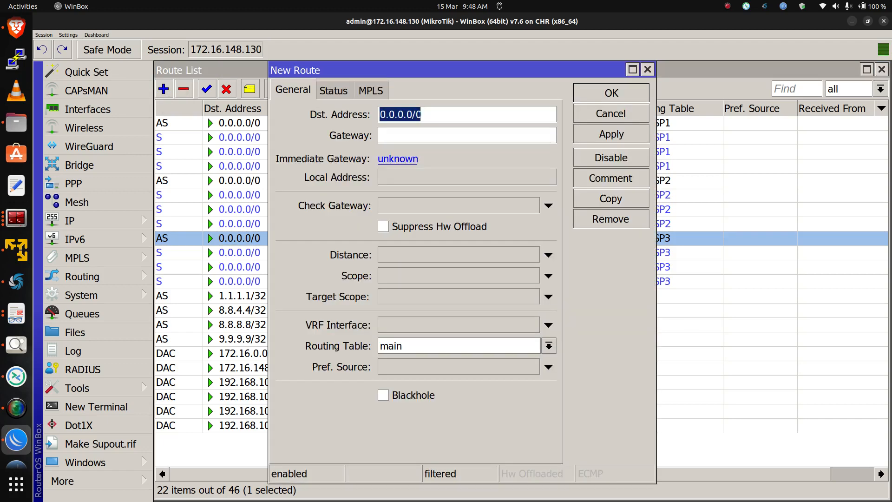
key(Tab)
text(9.)
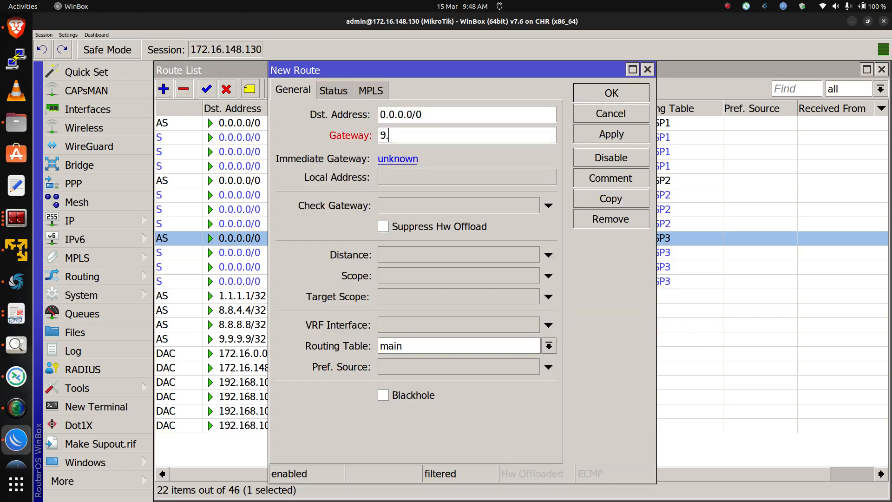
text(9.9.9)
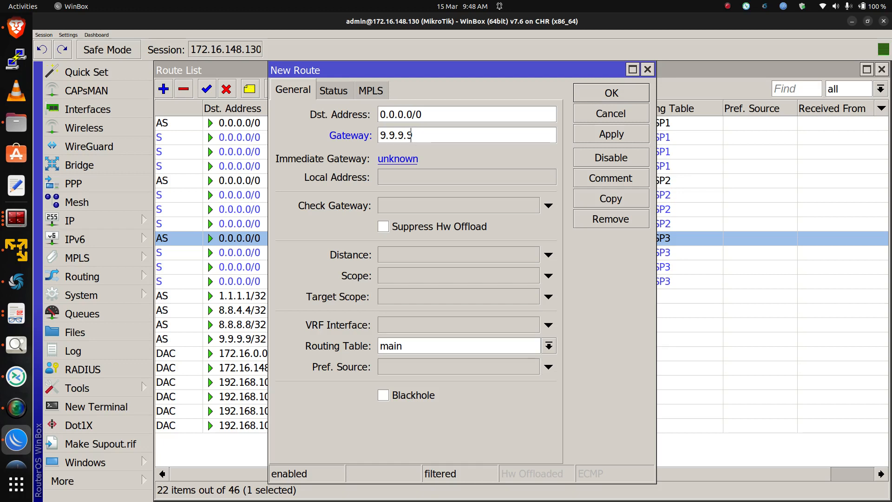
click(548, 255)
click(548, 276)
click(548, 297)
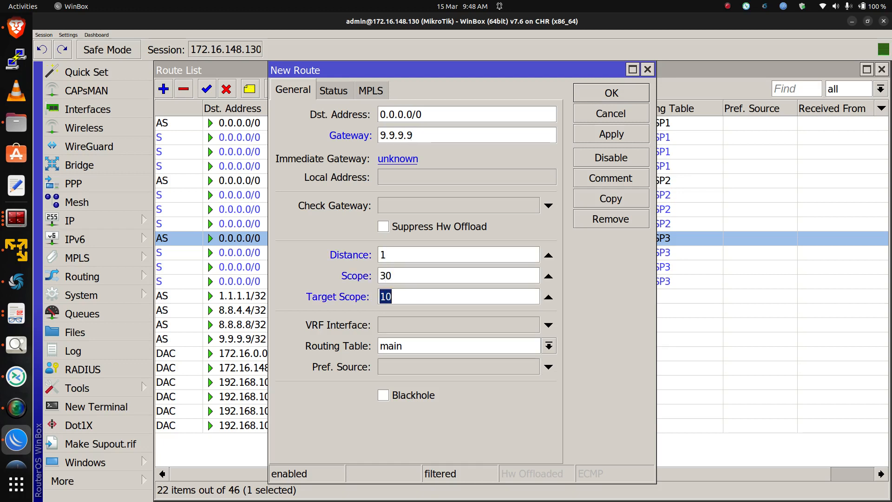
text(30)
click(548, 345)
click(487, 411)
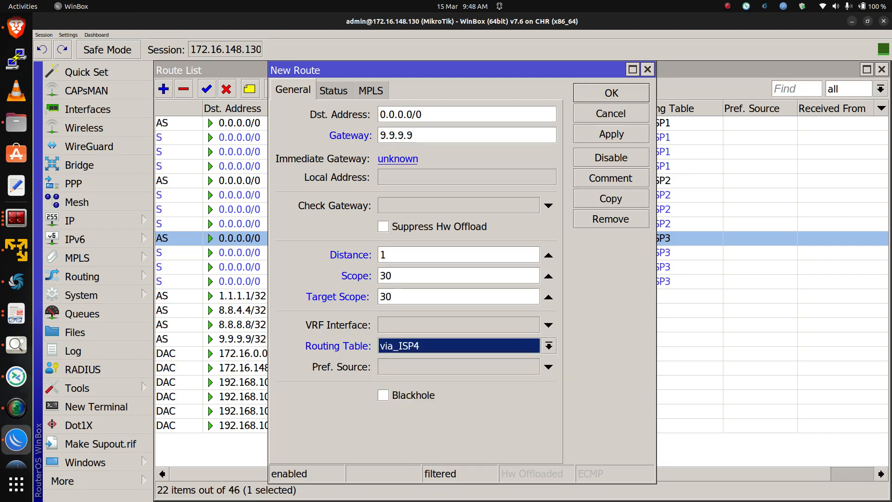
click(611, 134)
Copy the via_ISP4 default route and set the copy's gateway to 8.8.8.8 with distance 2
click(610, 198)
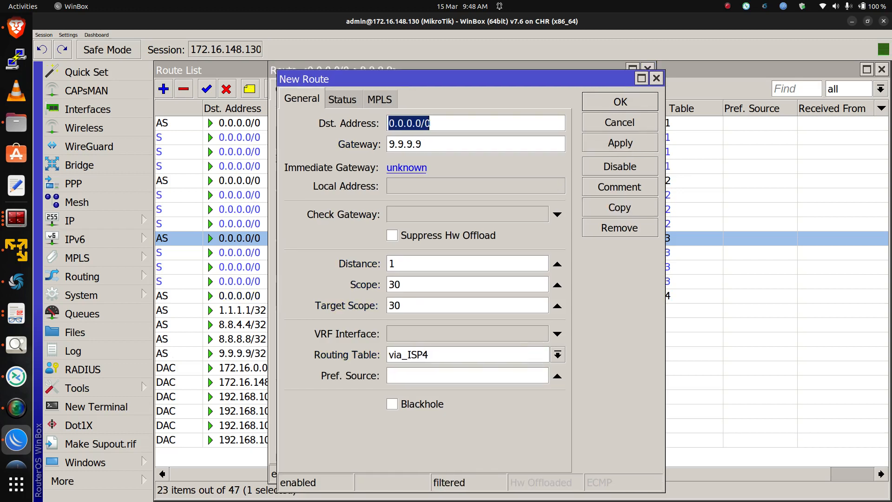
key(Tab)
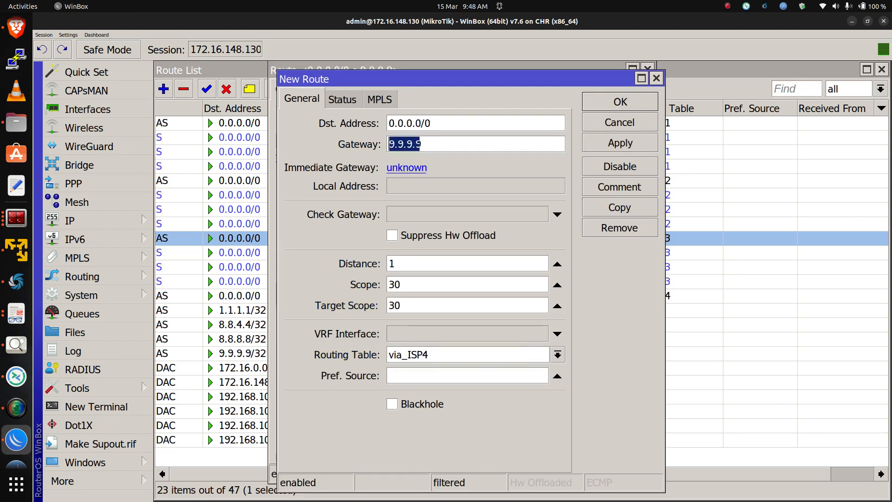
text(8.8.8.8)
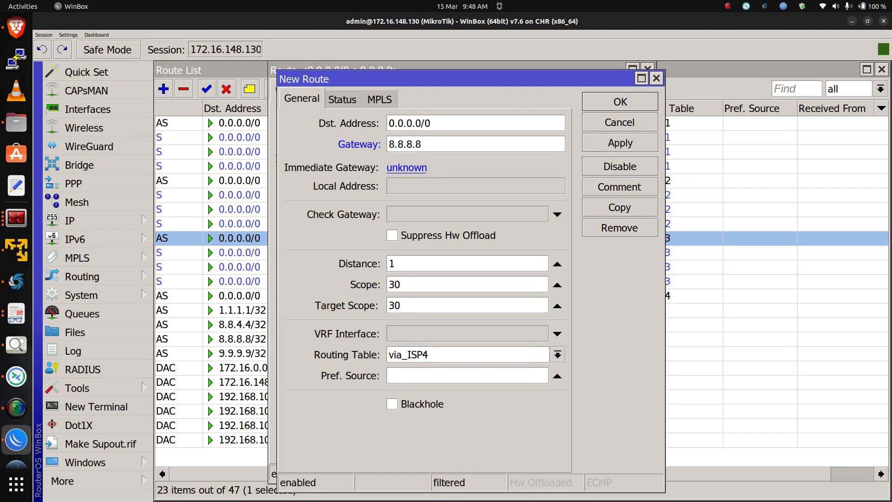
key(Tab)
text(2)
click(620, 142)
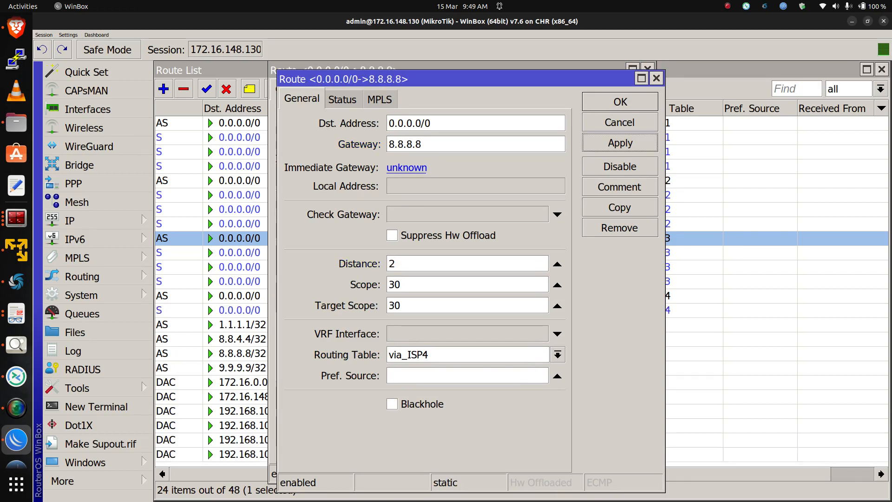
Copy the via_ISP4 default route again with gateway 8.8.4.4 and distance 3
click(619, 207)
double_click(424, 152)
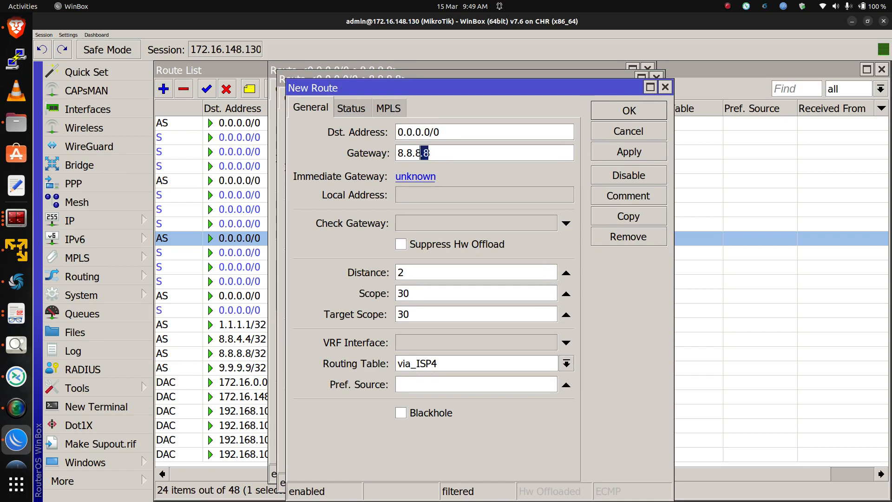
drag(420, 153, 415, 153)
text(4.4.4)
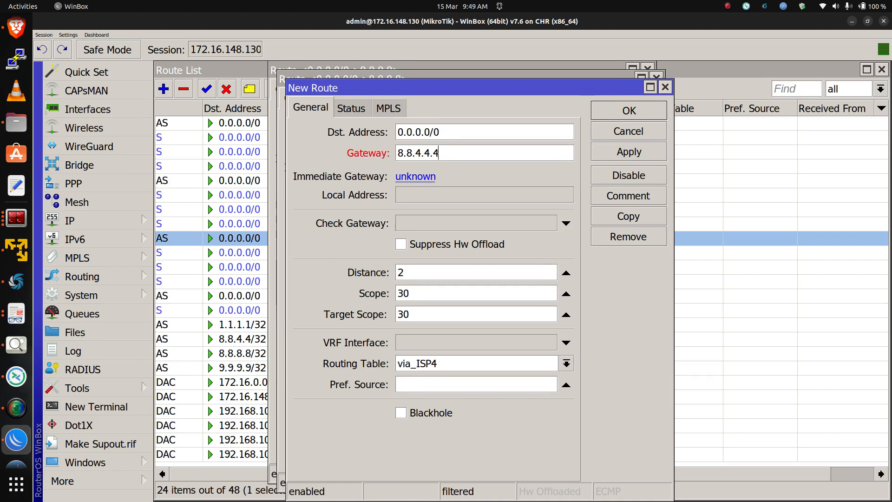
key(BackSpace)
key(BackSpace)
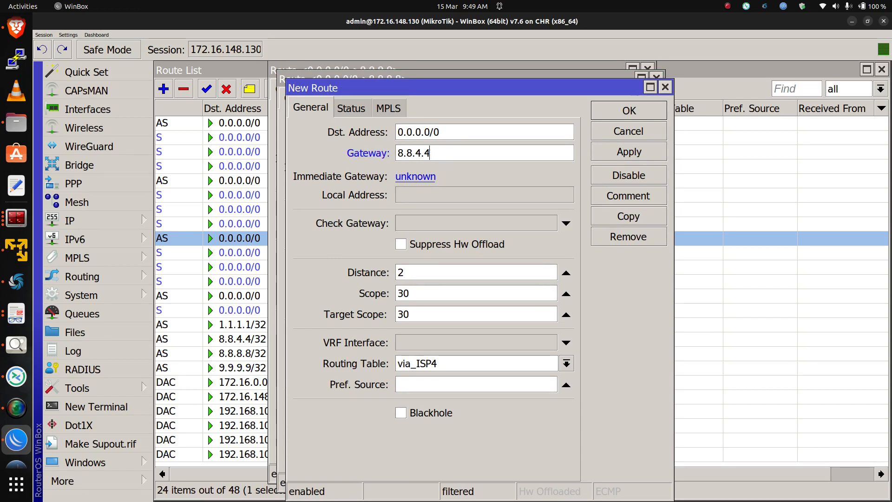
key(Tab)
text(3)
click(629, 152)
Copy the via_ISP4 default route once more with gateway 1.1.1.1 and distance 4, then close all route dialogs
click(629, 216)
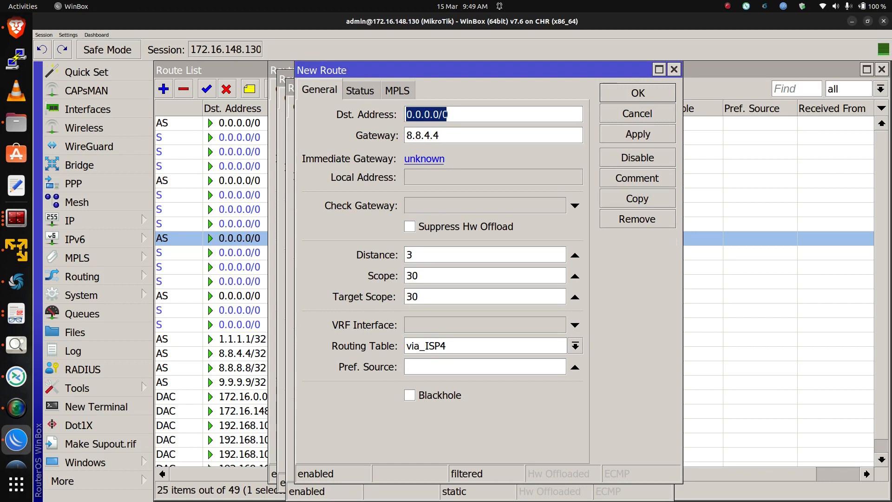
key(Tab)
text(1.1.1.1)
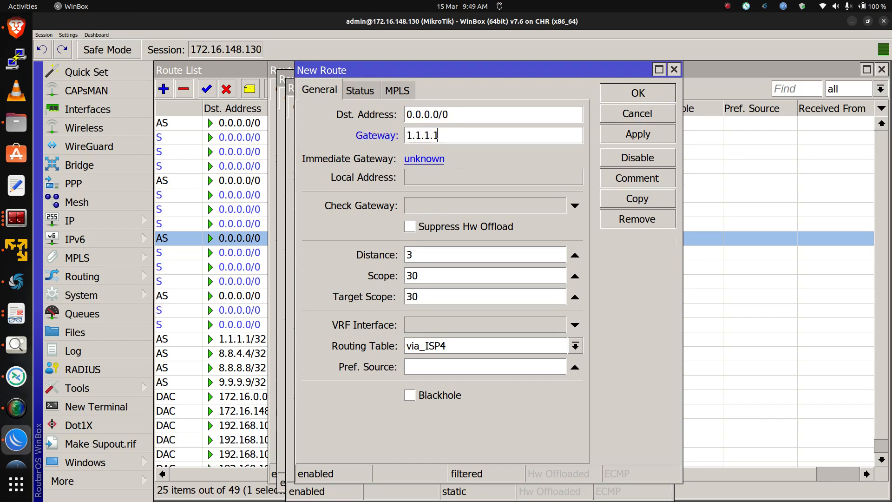
key(Tab)
text(4)
click(637, 133)
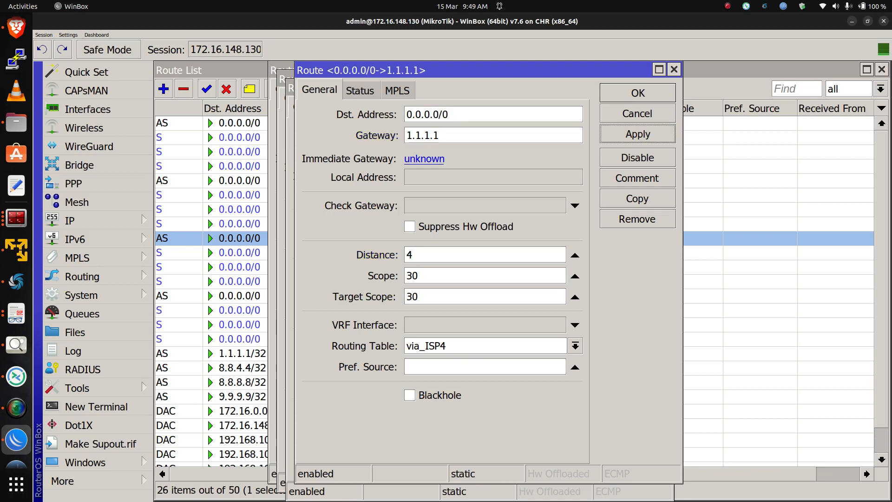
click(637, 93)
click(629, 111)
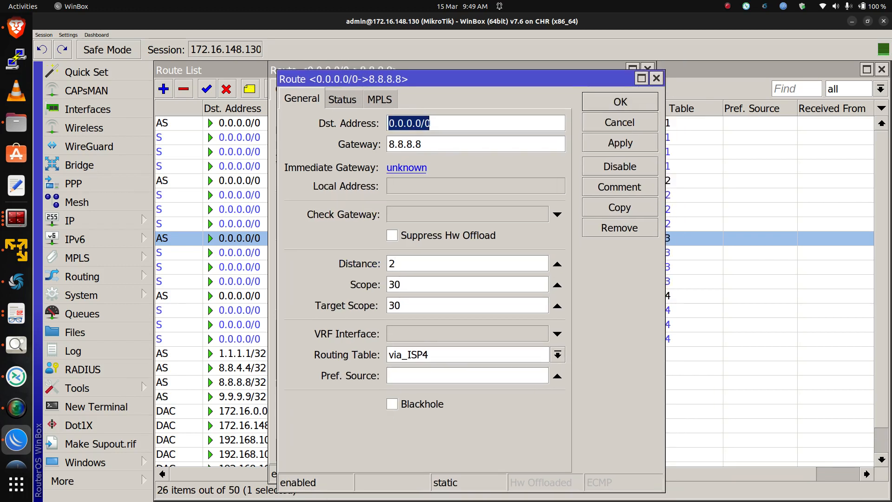
click(621, 102)
key(Return)
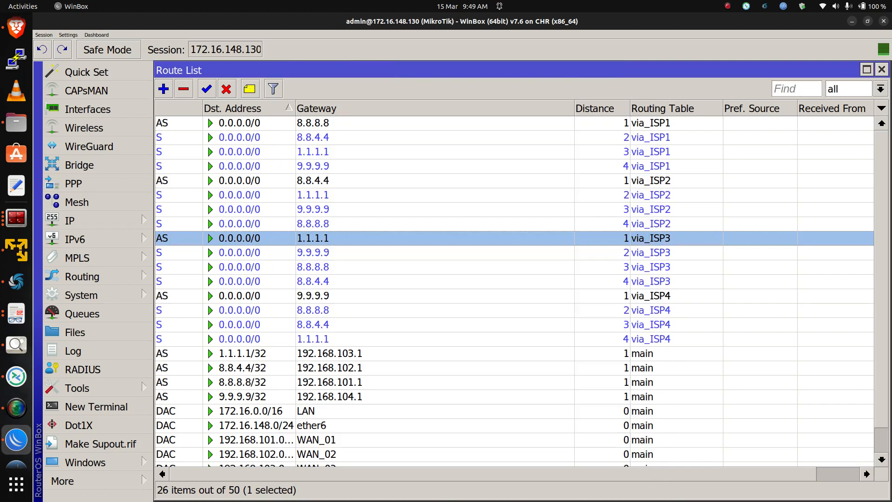
Add a default route via gateway 8.8.8.8 with distance 1 in the main routing table
click(313, 296)
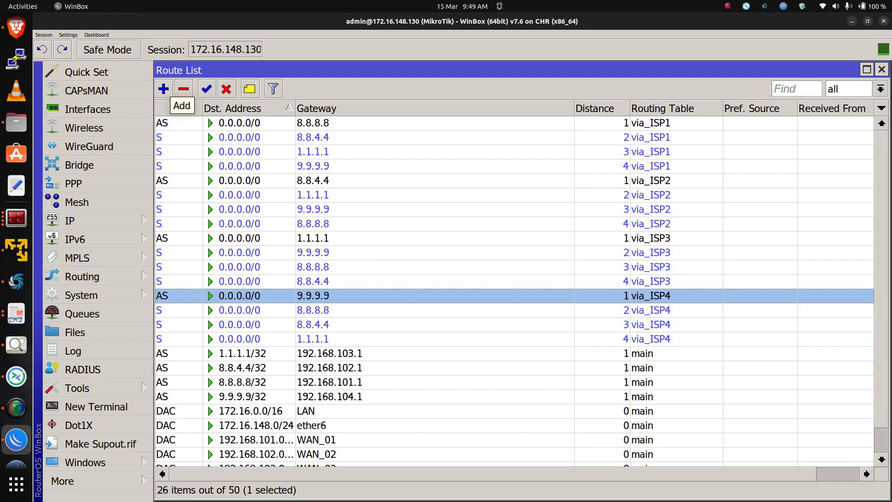
click(164, 88)
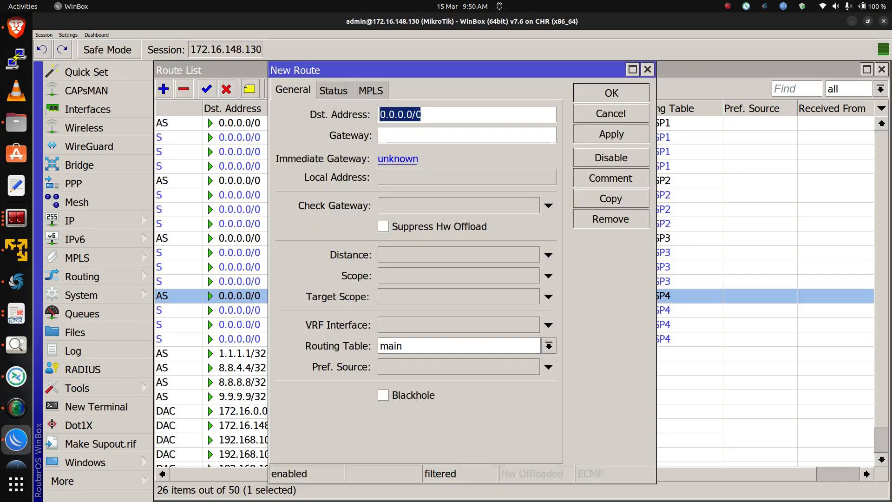
click(441, 135)
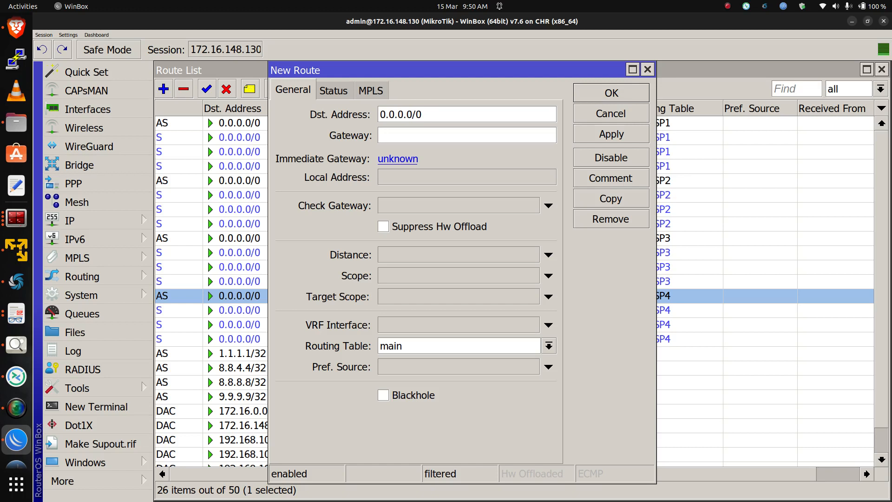
text(8.8.8.8)
click(548, 255)
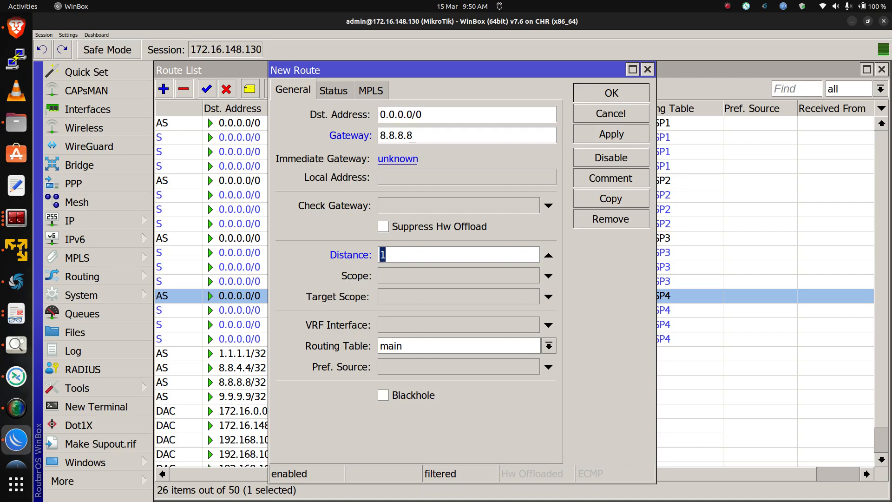
key(Return)
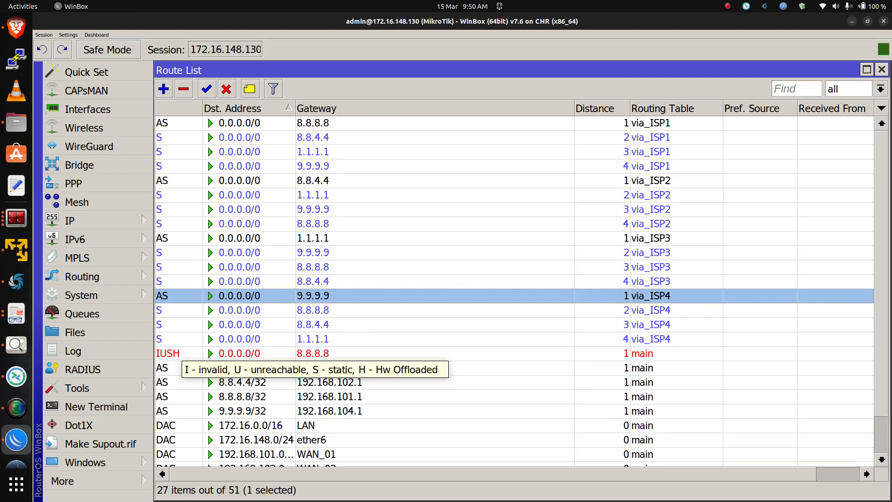
Try setting the main-table 8.8.8.8 default route's check gateway to ping, then clear it again
click(177, 354)
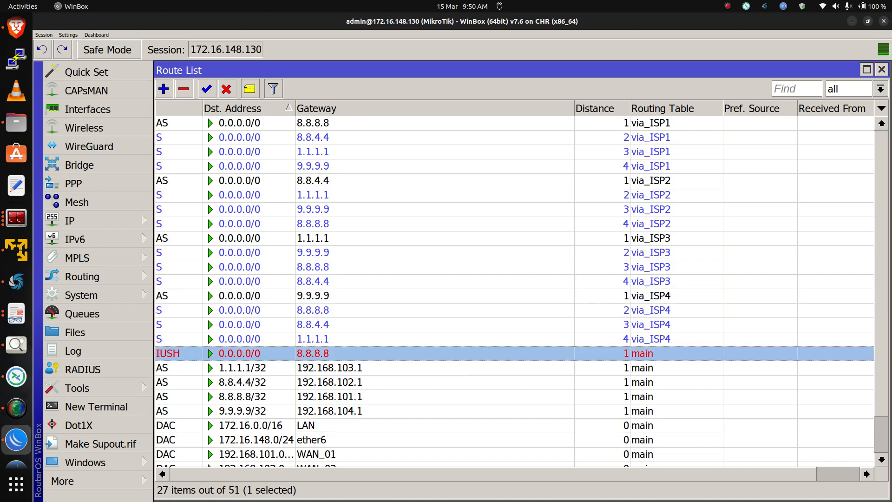
double_click(176, 354)
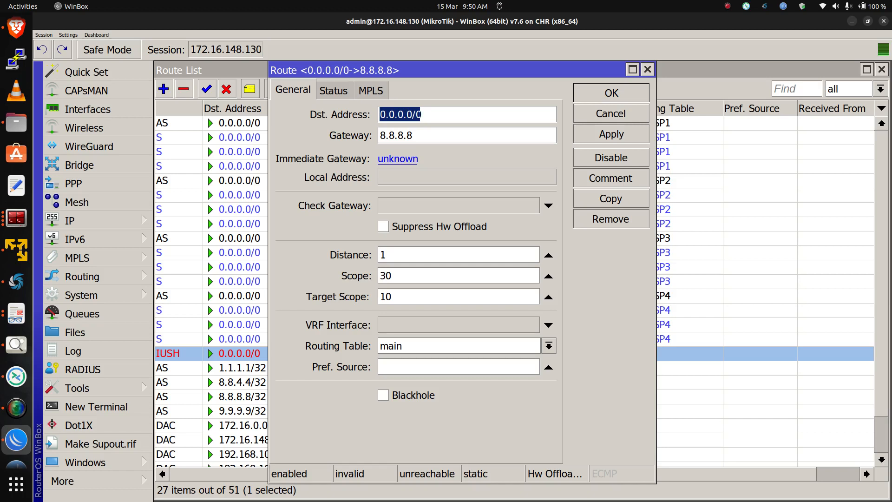
key(alt+Tab)
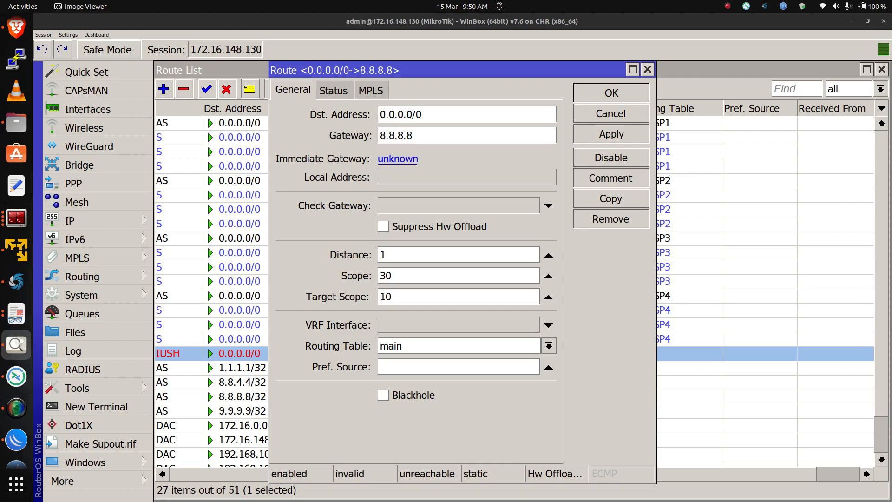
click(548, 205)
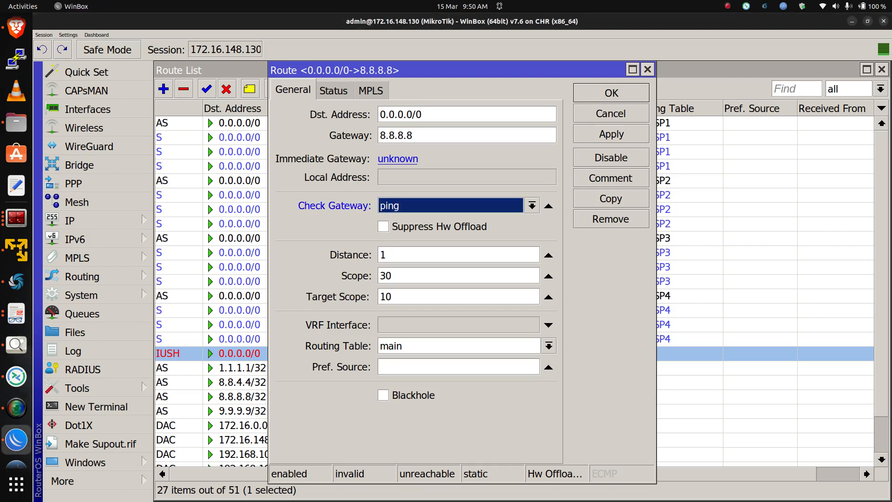
key(Return)
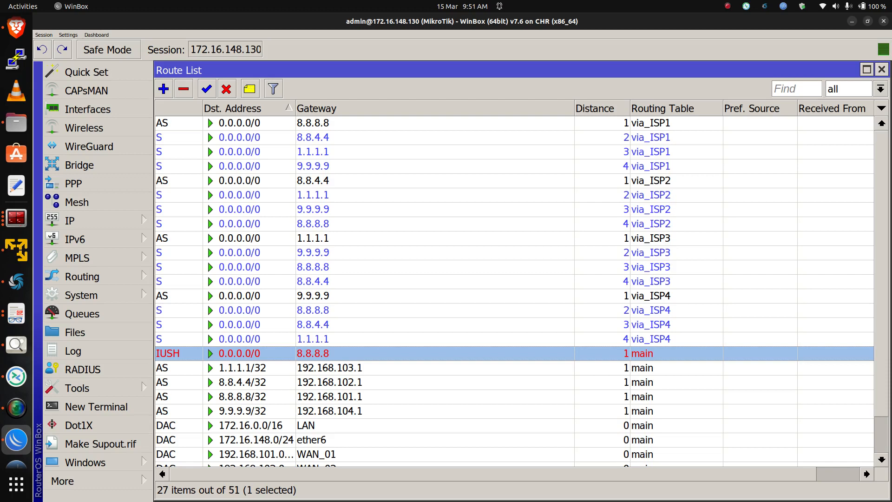
key(Return)
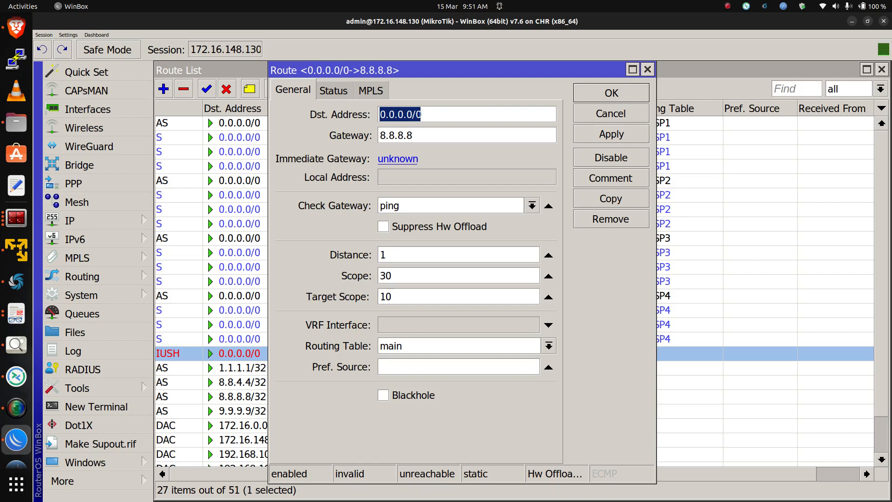
click(548, 205)
click(612, 133)
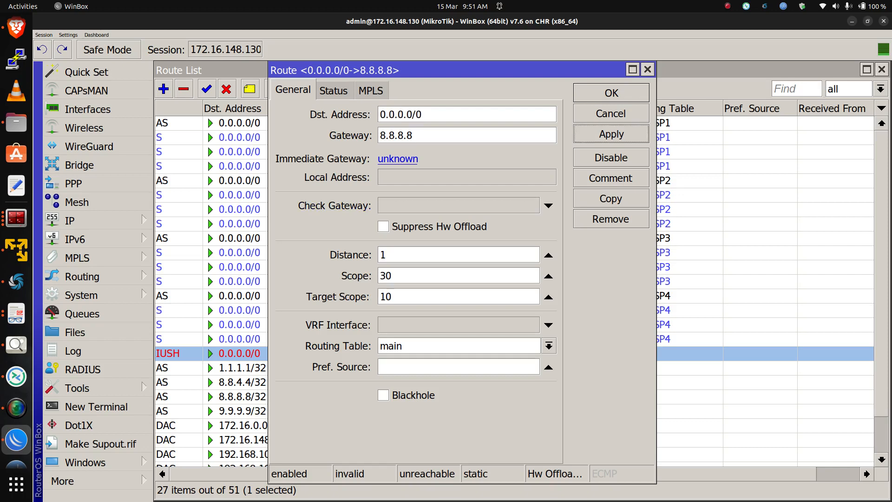
click(611, 93)
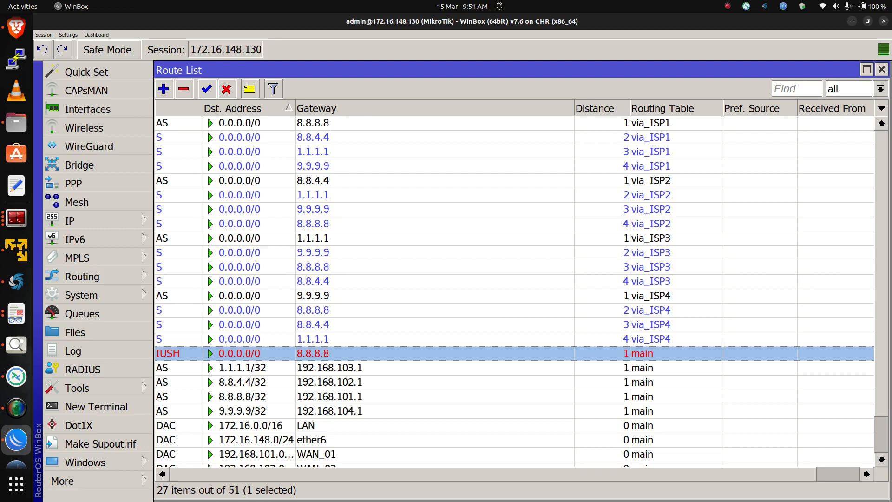
Edit the main-table default route to gateway 8.8.4.4, distance 2 and target scope 30
double_click(372, 397)
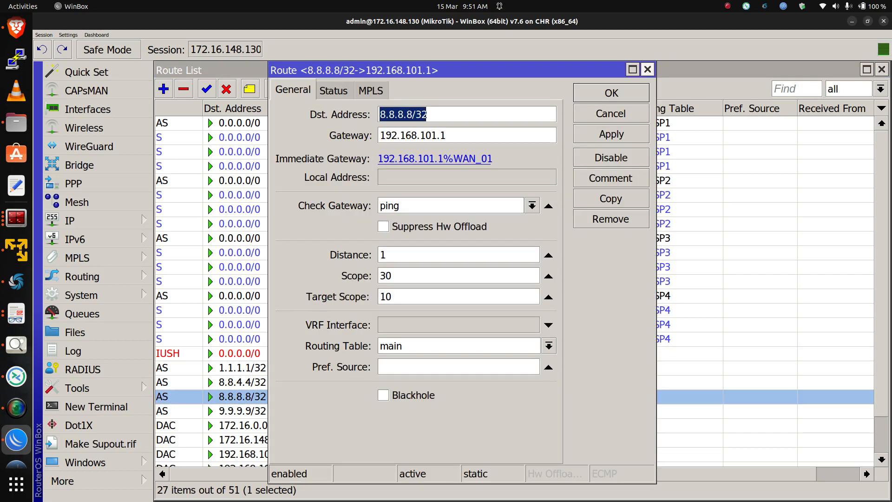
click(647, 69)
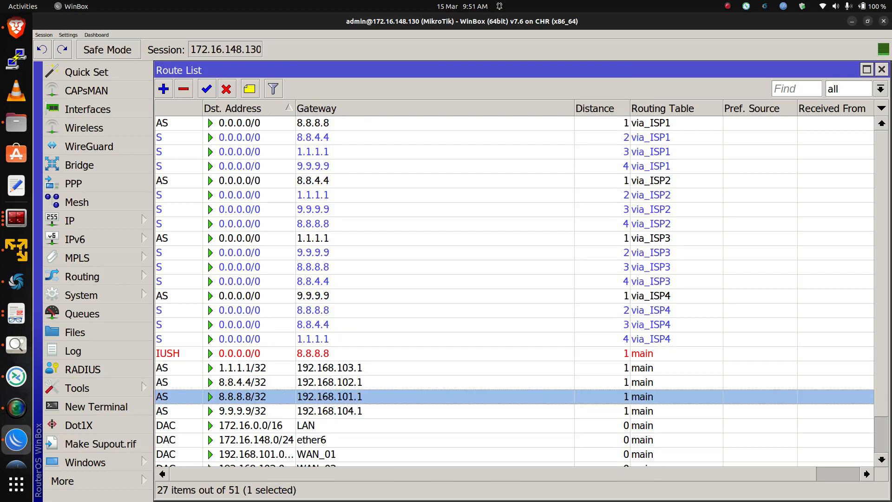
double_click(326, 353)
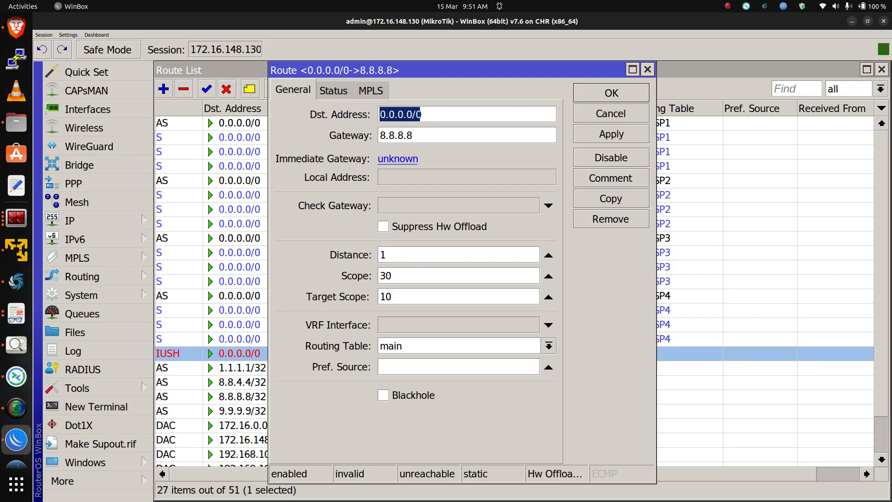
click(412, 135)
drag(412, 135, 396, 135)
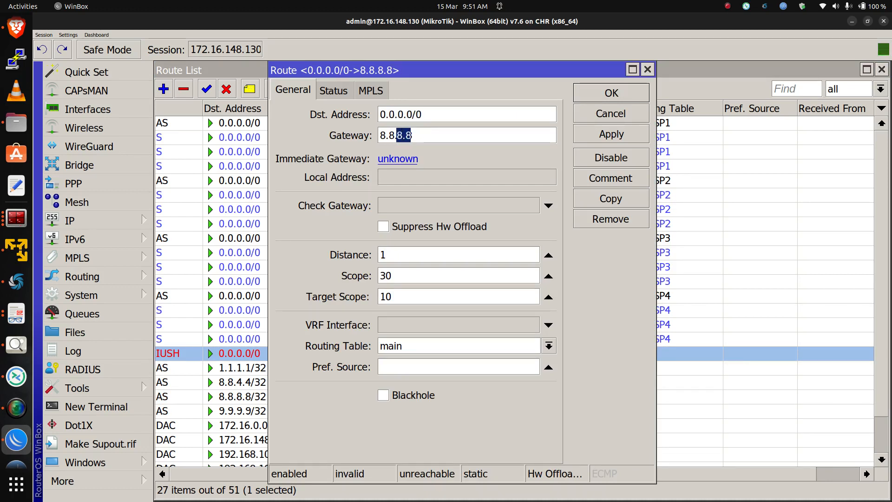
text(4.4)
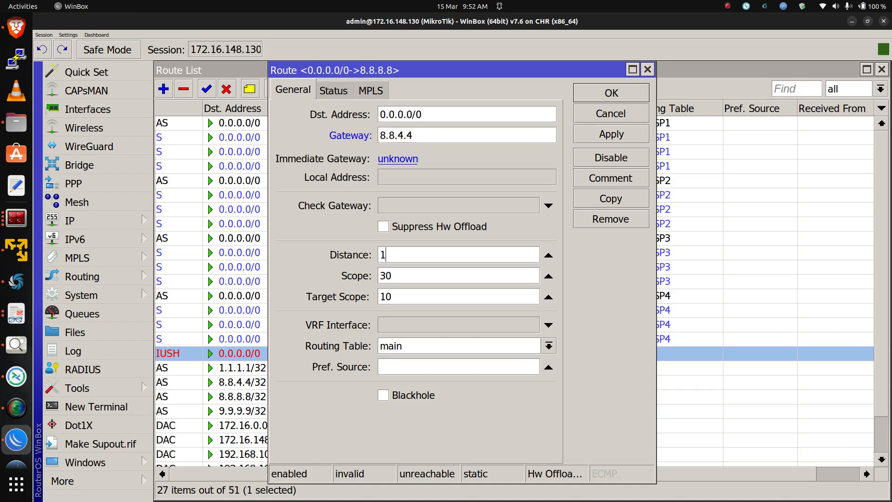
drag(387, 255, 379, 255)
text(2)
drag(391, 297, 379, 297)
text(30)
key(Return)
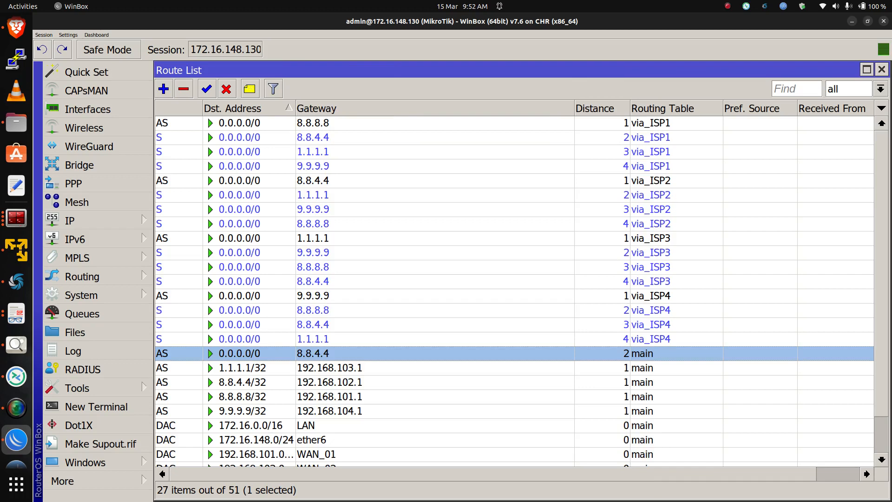
Set the main-table default route's gateway to 8.8.8.8 and distance 1, applying the change
key(Return)
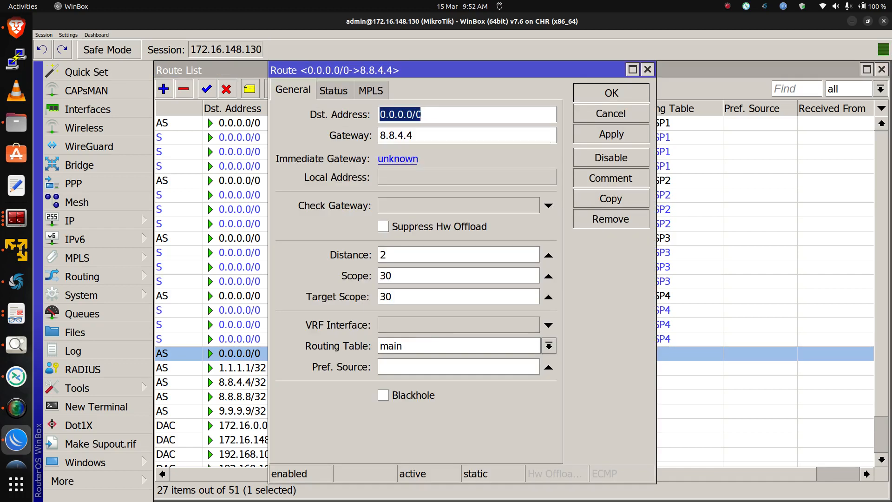
drag(413, 135, 397, 135)
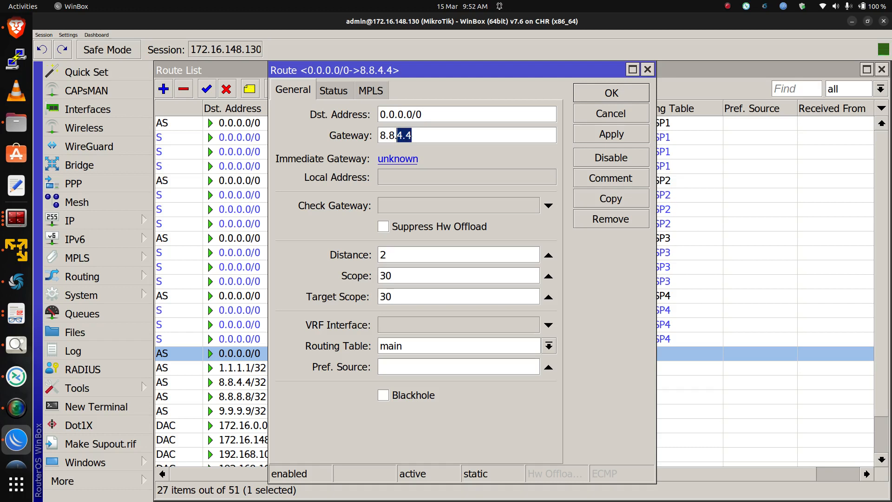
text(8.8)
key(Tab)
text(1)
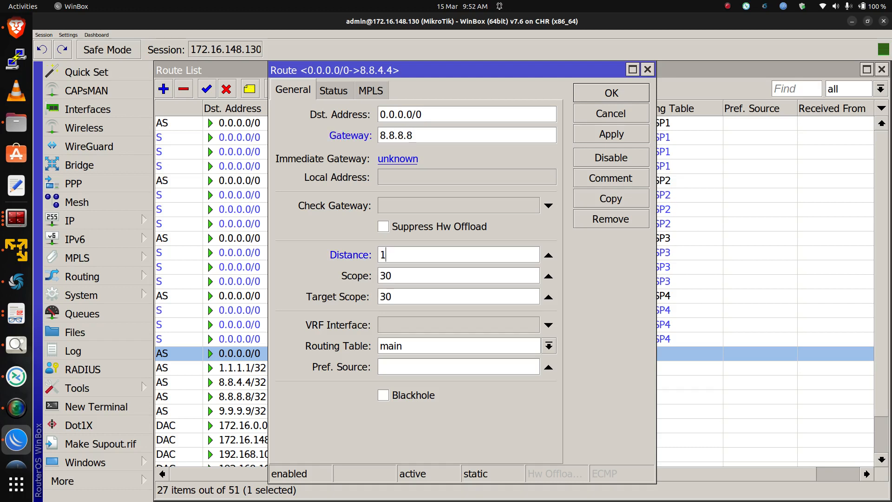
click(611, 134)
Copy the main-table default route and set the copy's gateway to 8.8.4.4 with distance 2
click(610, 198)
drag(405, 144, 422, 144)
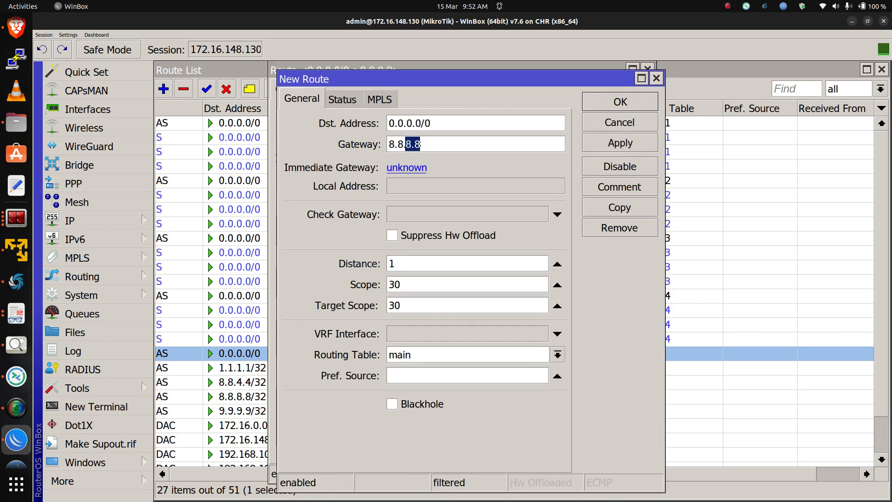
text(4.4)
key(Tab)
text(2)
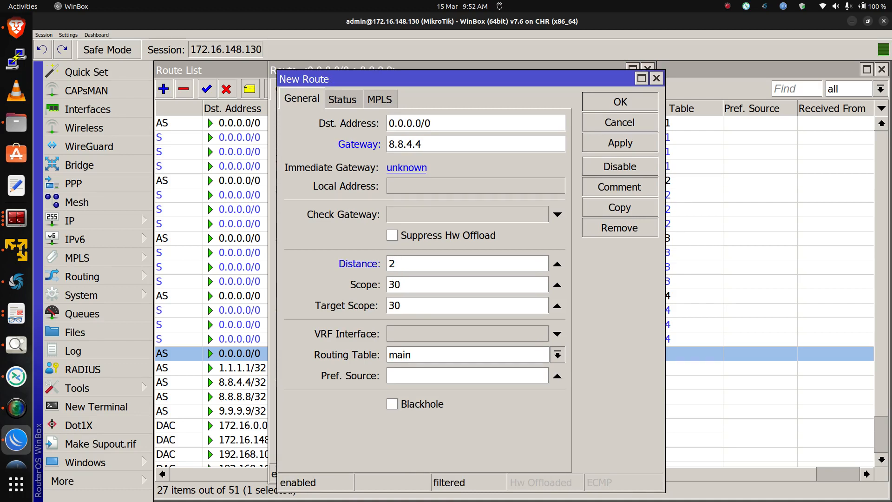
click(620, 143)
Copy the main-table default route again with gateway 1.1.1.1 and distance 3
click(620, 208)
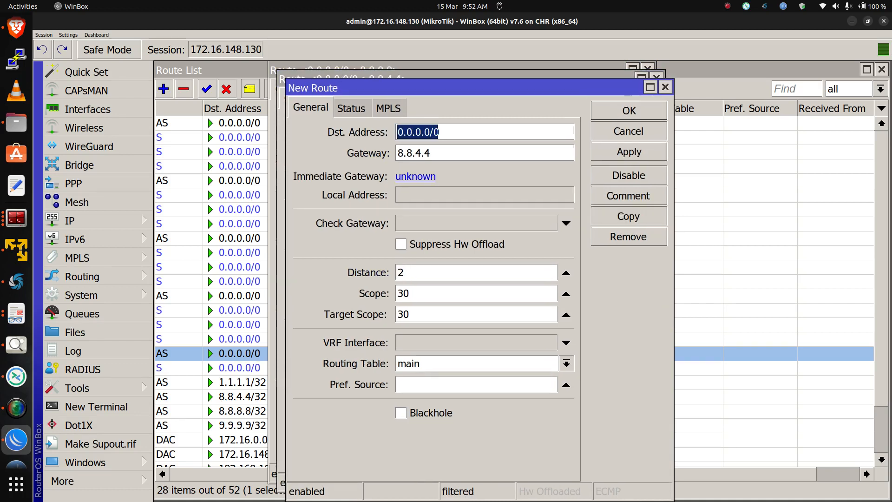
key(Tab)
text(1.1.1.1)
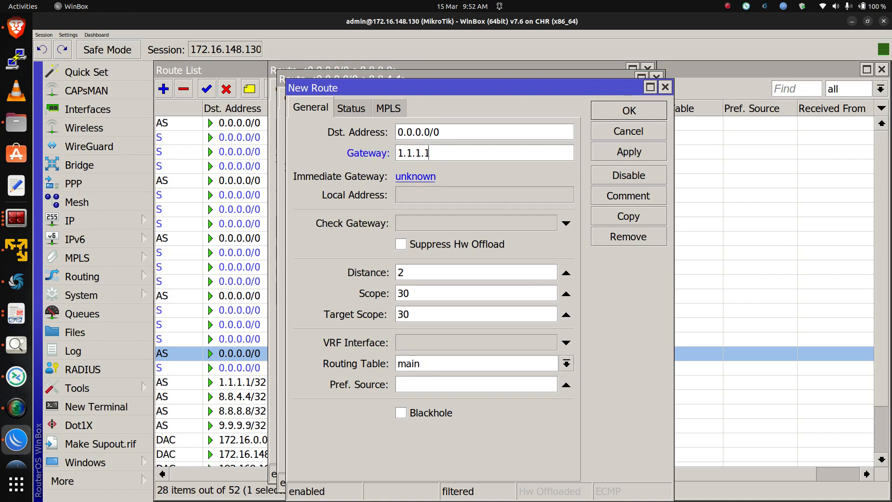
key(Tab)
text(3)
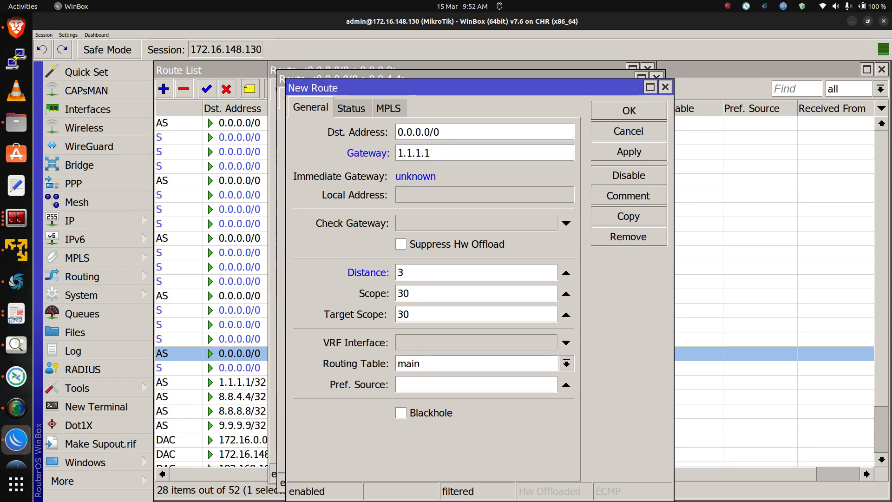
click(628, 152)
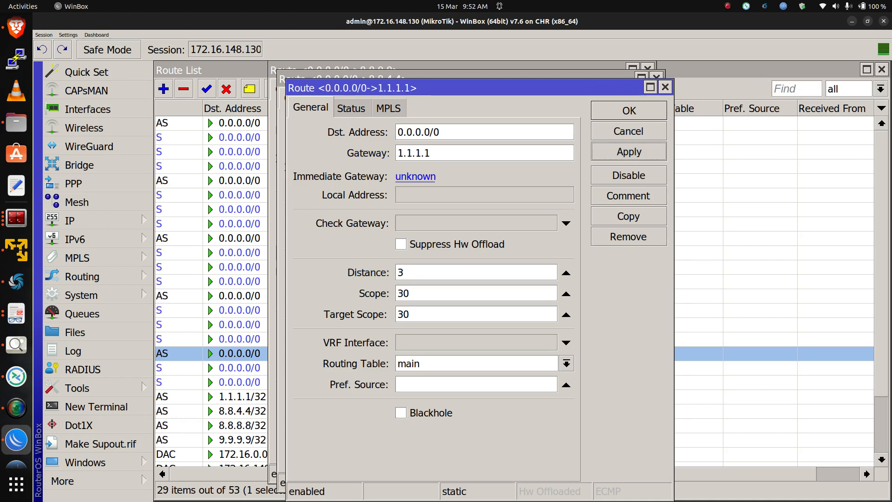
Copy the main-table default route once more with gateway 9.9.9.9 and distance 4, then close all route dialogs
click(628, 216)
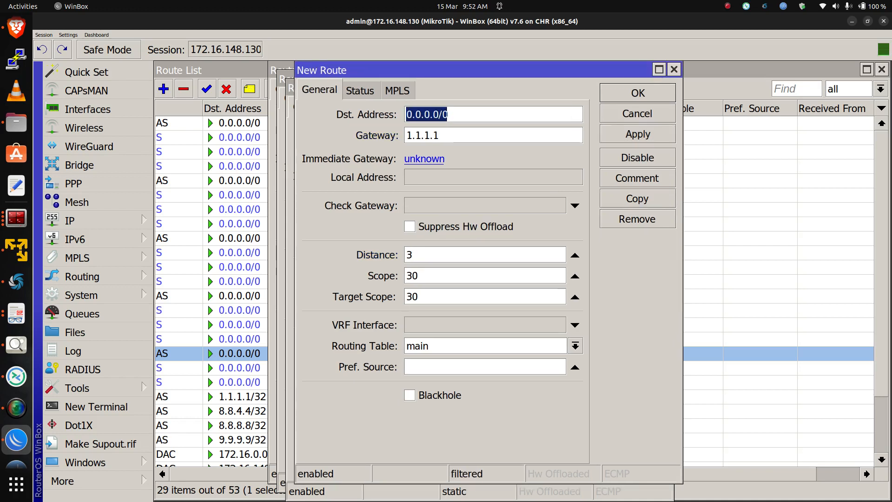
key(Tab)
text(9.9.9.9)
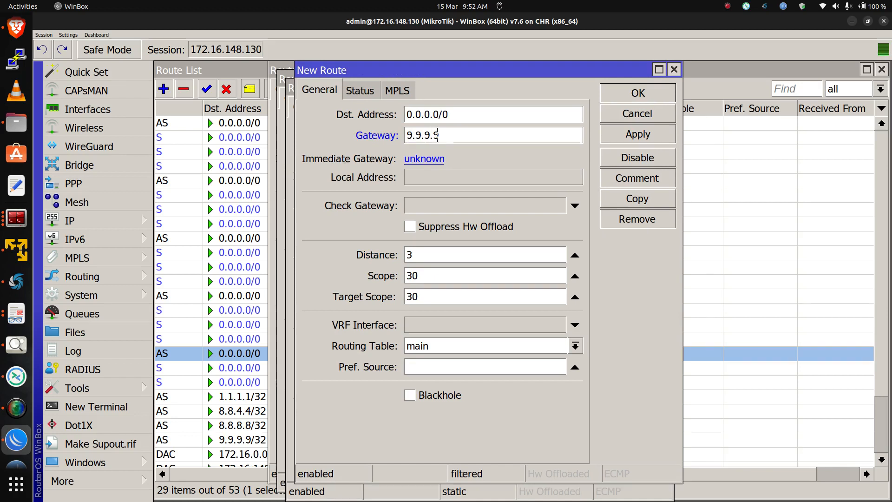
key(Tab)
text(4)
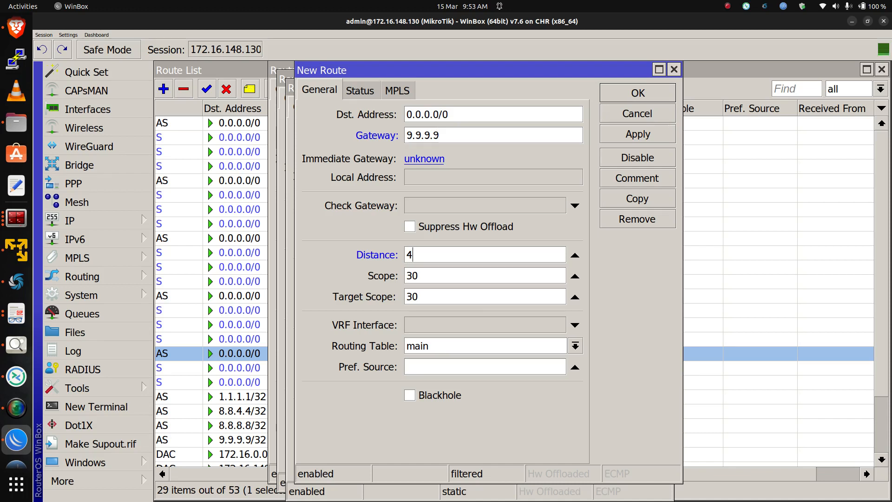
click(638, 134)
click(637, 93)
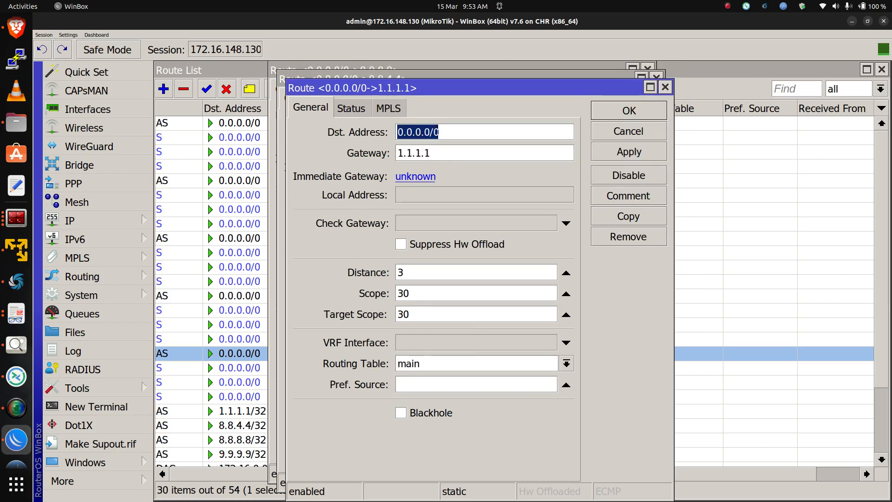
click(629, 110)
click(620, 102)
click(611, 93)
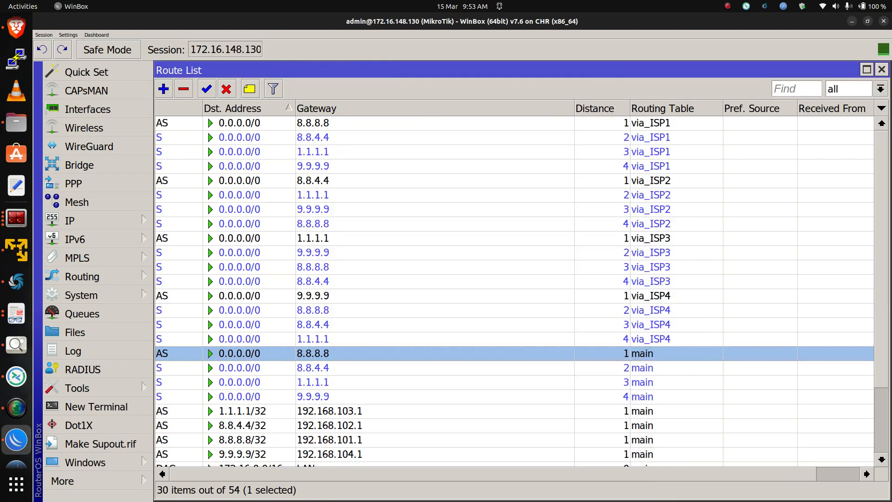
scroll(514, 291, down, 2)
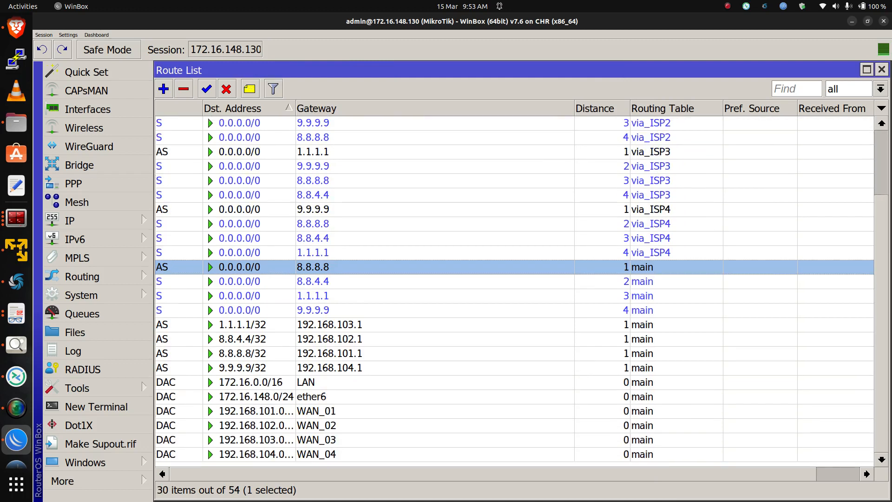
scroll(514, 291, up, 1)
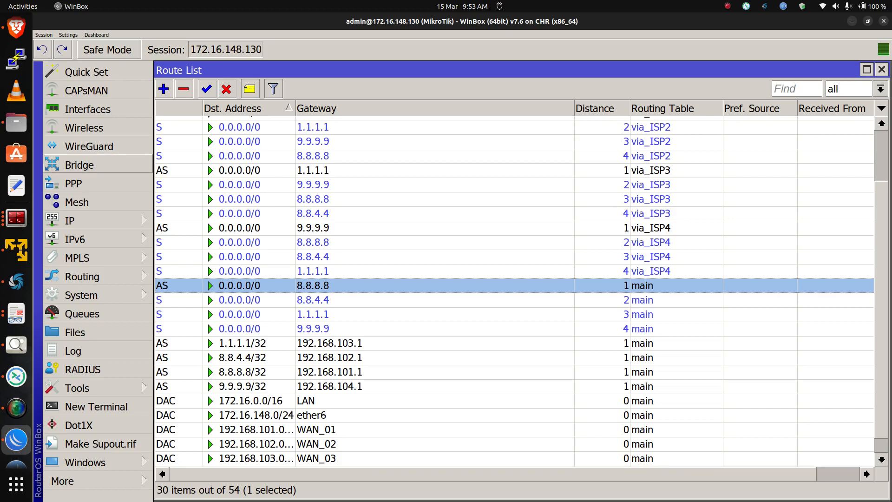
Open the firewall's connection tracking list
click(70, 220)
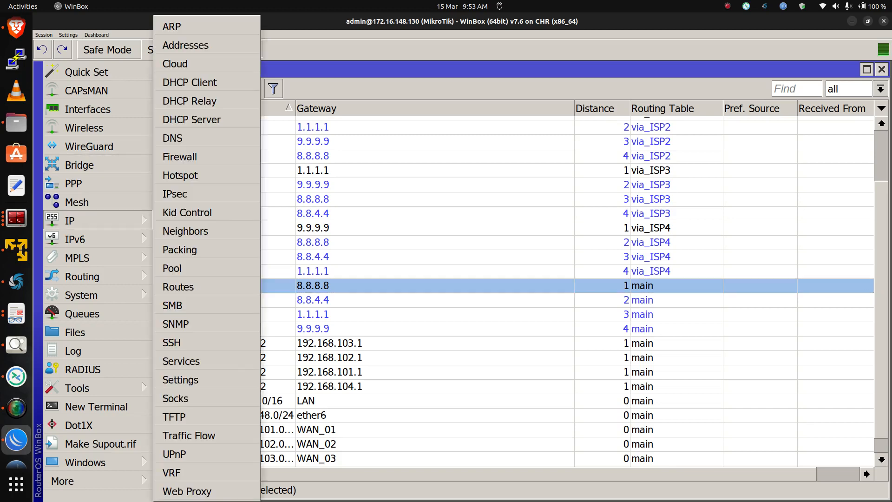
click(179, 154)
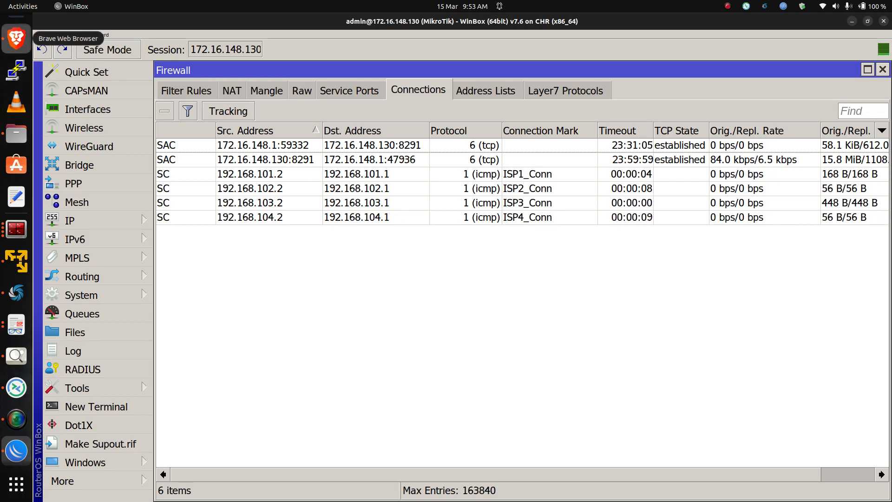
Switch to the remote desktop session of the host on port 32772 and enlarge its viewer window
click(16, 38)
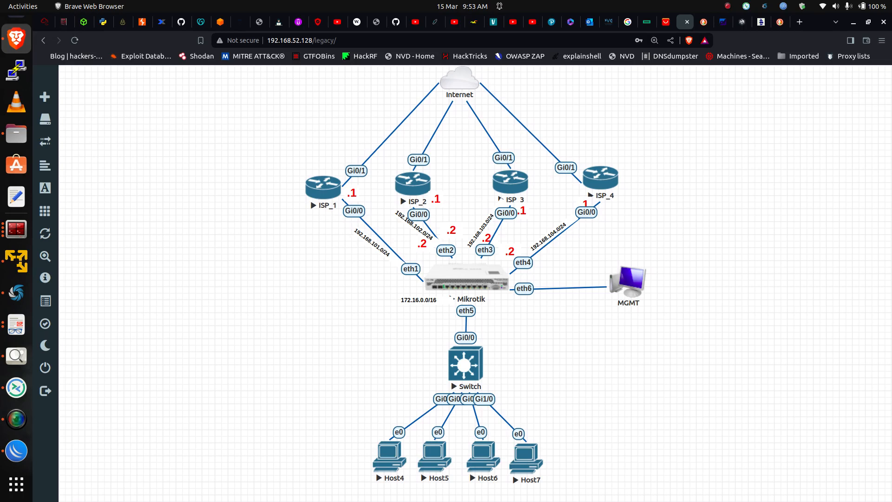
drag(348, 425, 558, 486)
click(559, 486)
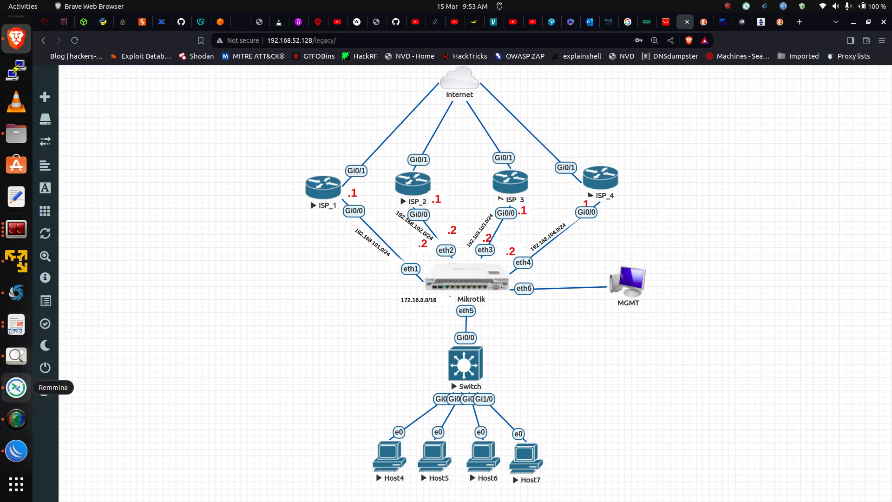
click(16, 387)
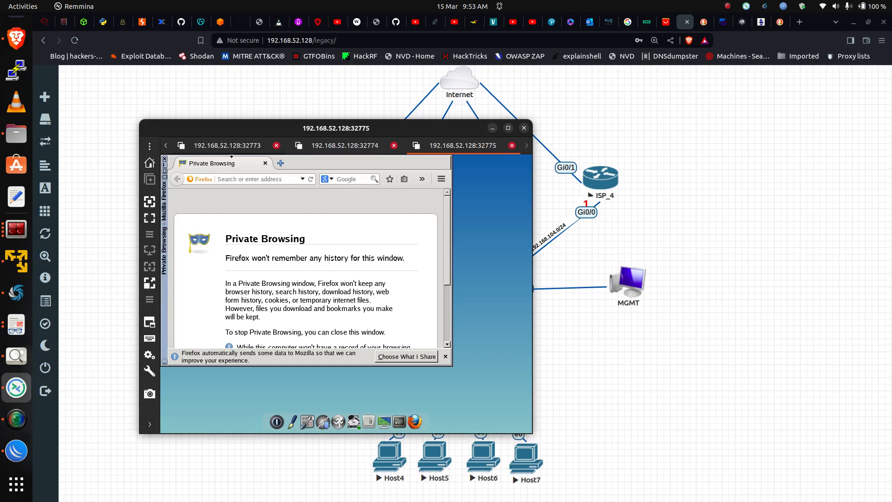
click(232, 148)
click(166, 146)
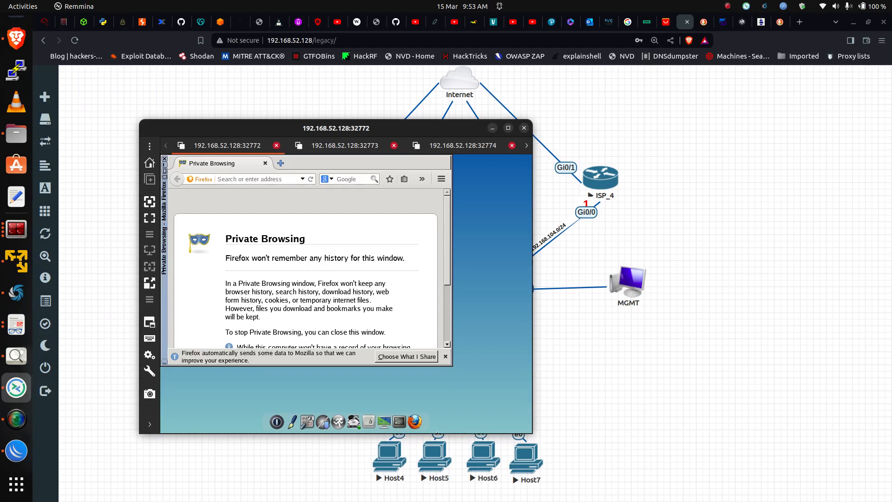
drag(531, 207, 701, 206)
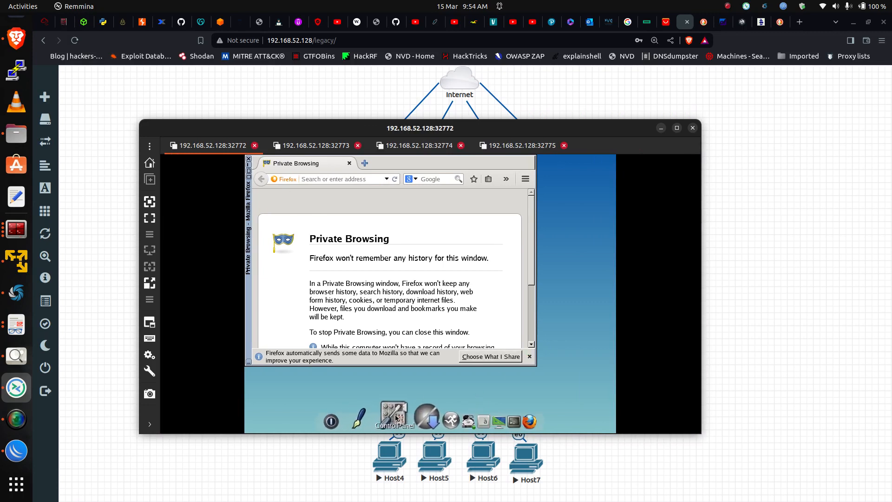
Set the host's eth0 network configuration to use DHCP, apply it and close the network dialog
click(405, 417)
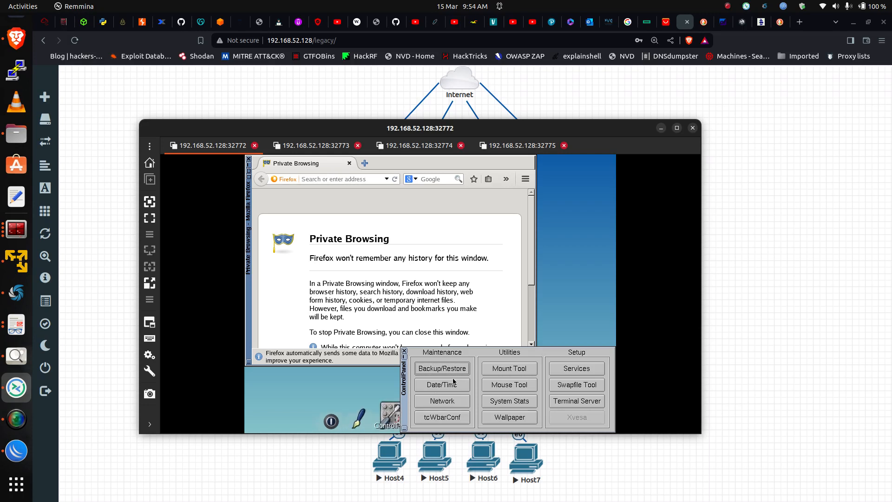
click(446, 401)
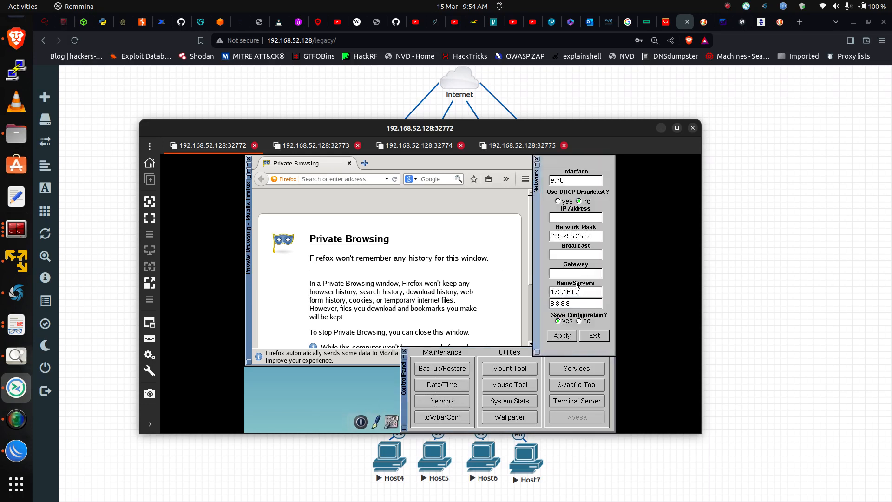
click(558, 201)
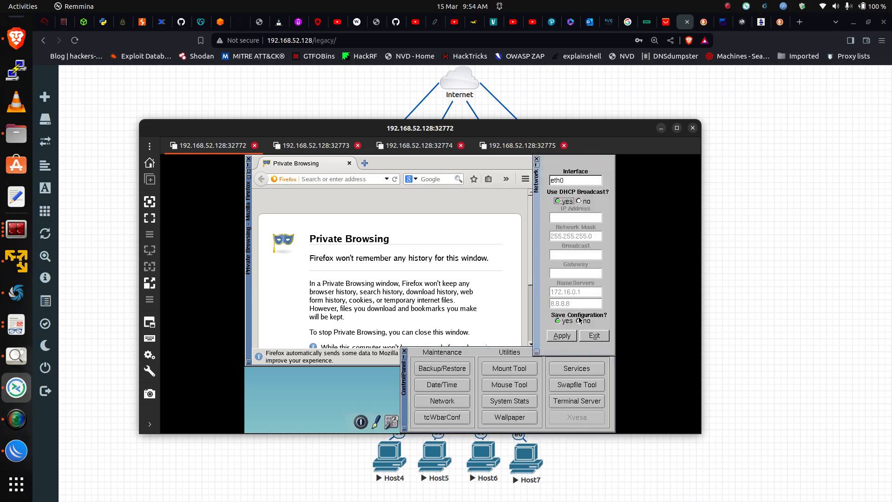
click(571, 337)
click(536, 159)
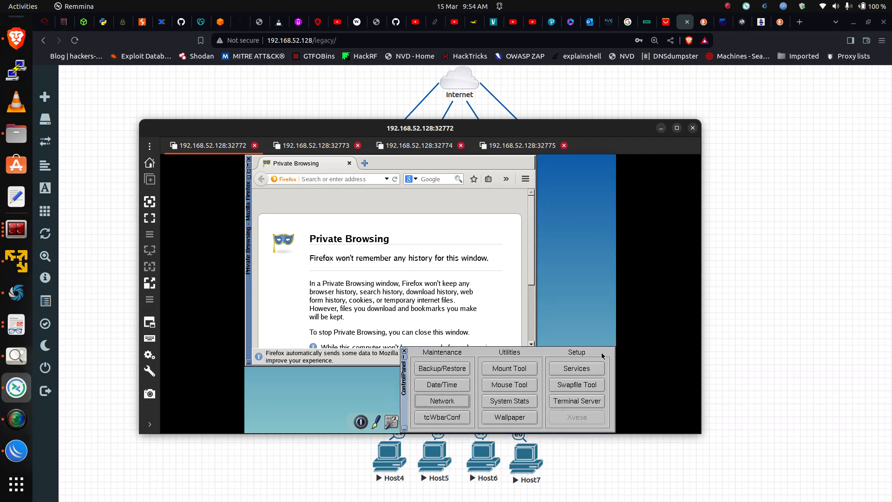
Close the control panel, search for facebook in the host's Firefox and open the Facebook result
click(404, 352)
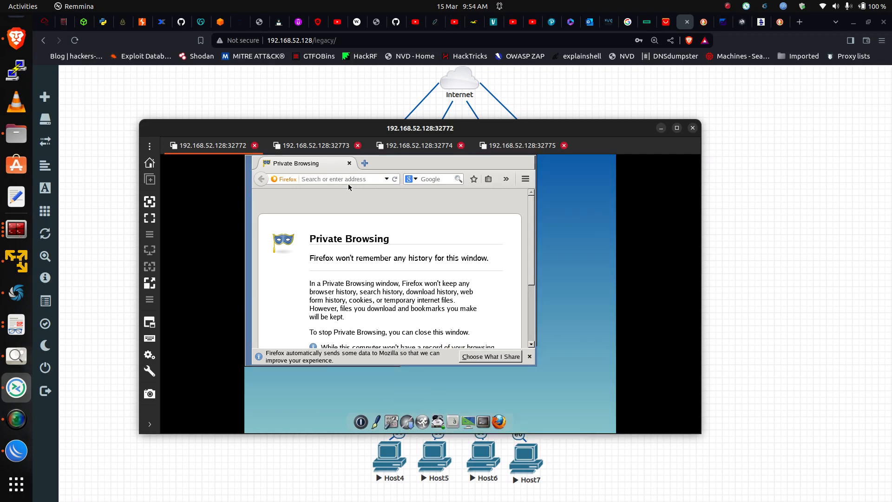
click(347, 177)
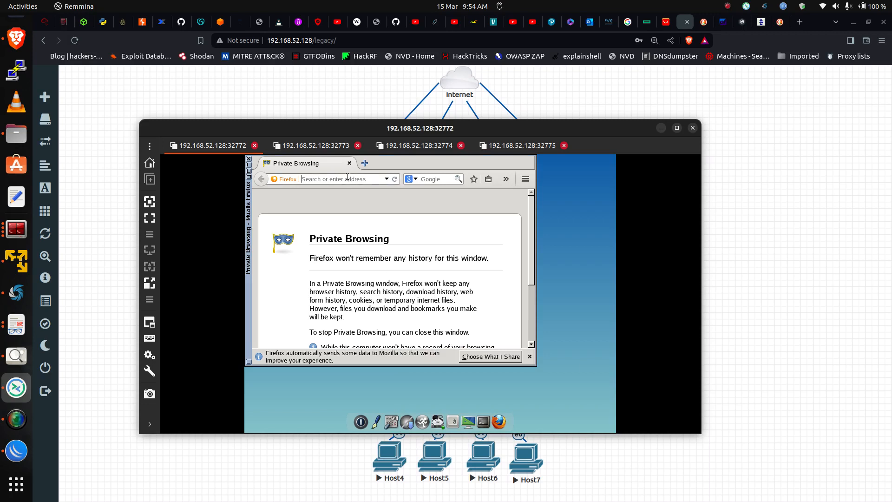
text(facebook)
key(Return)
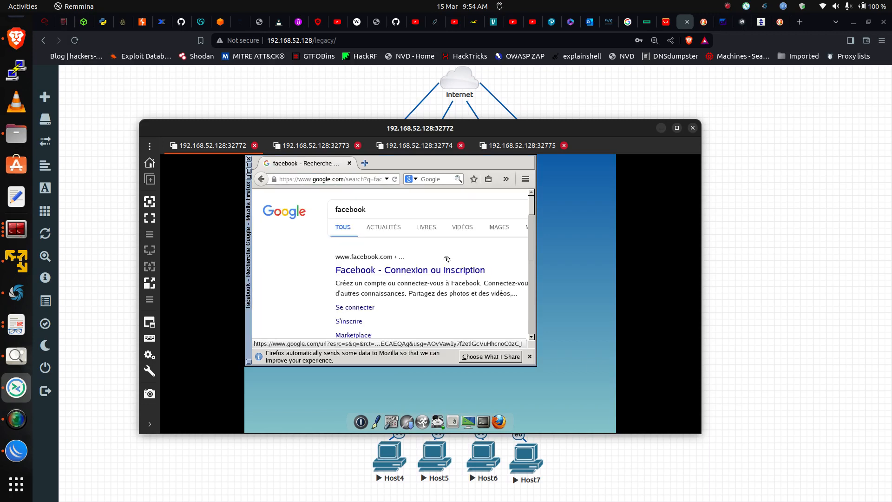
click(435, 274)
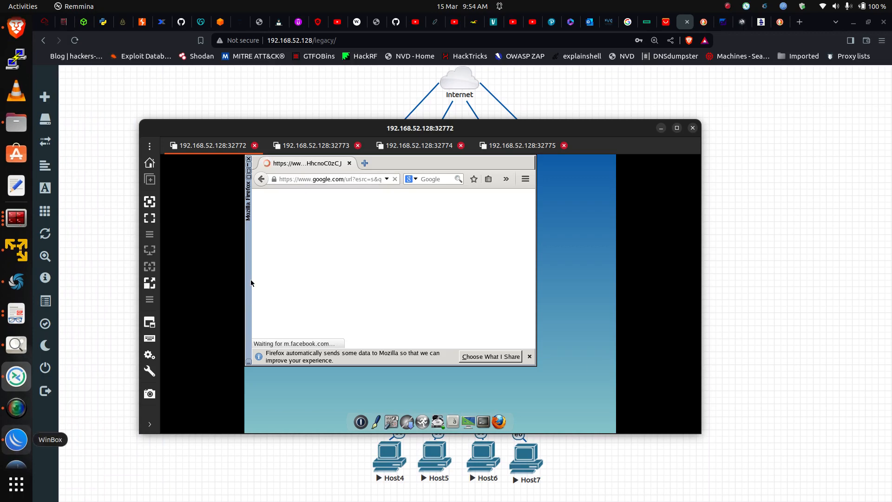
Inspect the firewall connection list for the host's connections and their ISP connection marks
click(16, 439)
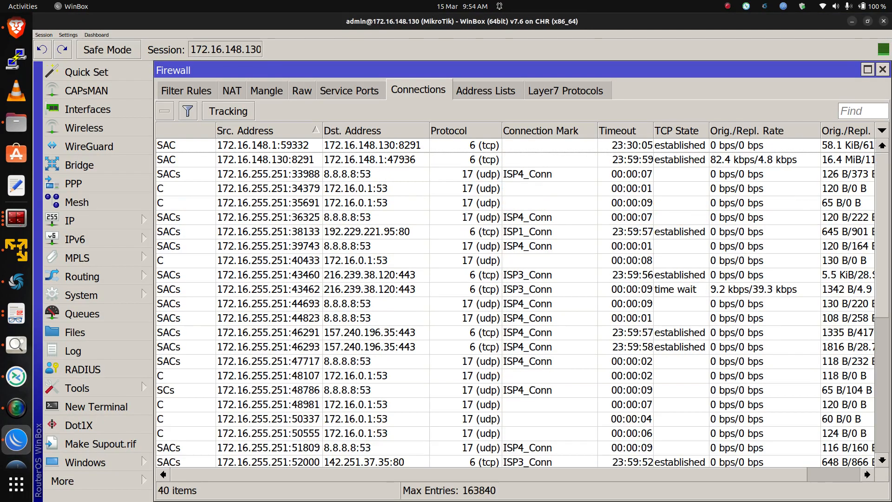
scroll(522, 302, down, 4)
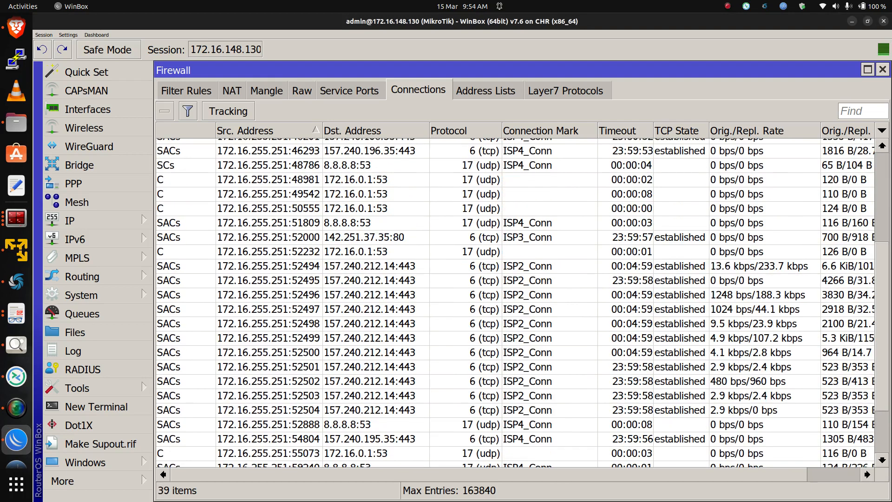
scroll(523, 303, down, 2)
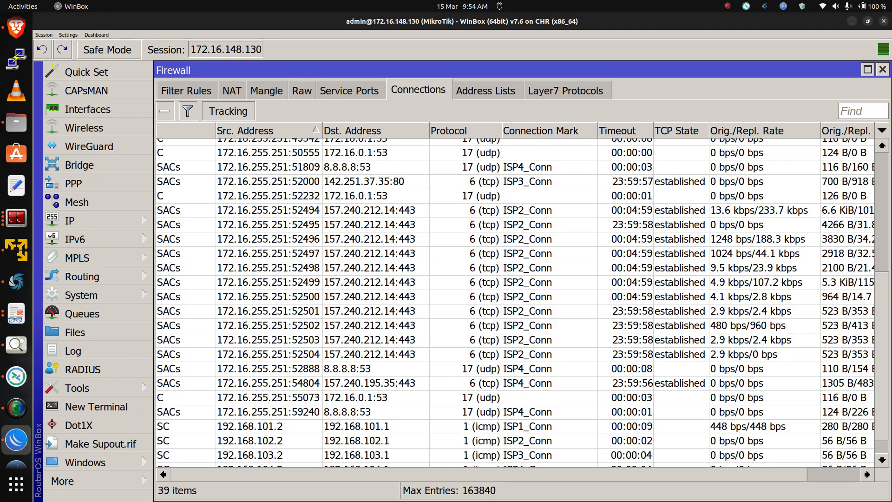
scroll(523, 302, up, 3)
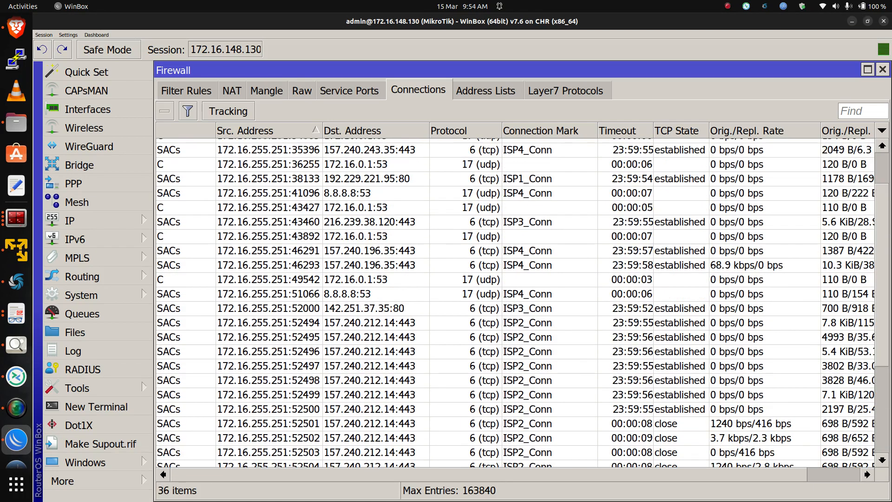
scroll(522, 302, up, 2)
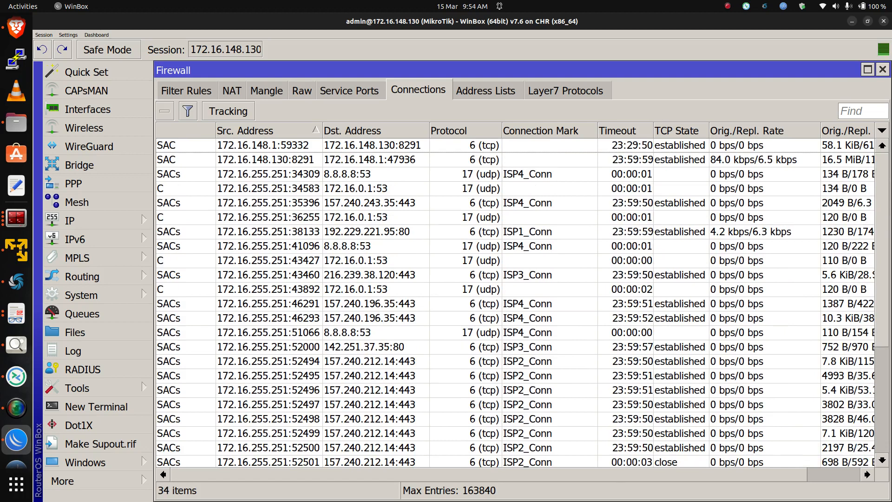
scroll(523, 302, down, 4)
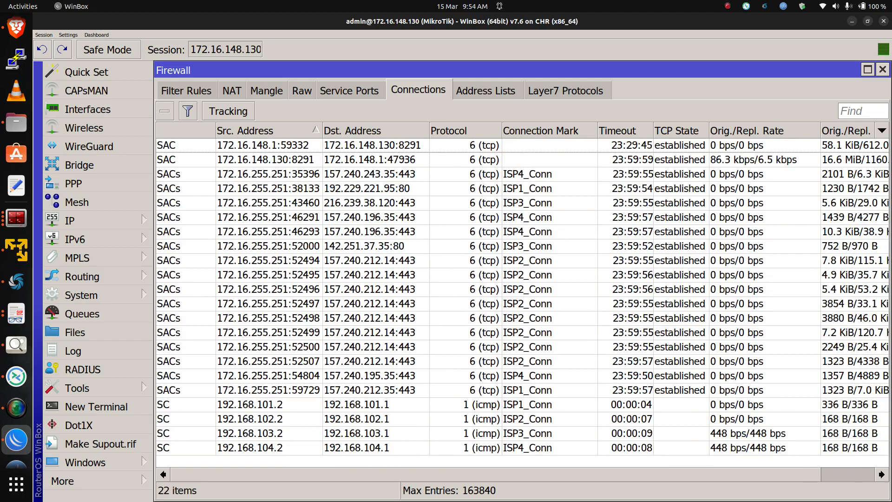
click(523, 260)
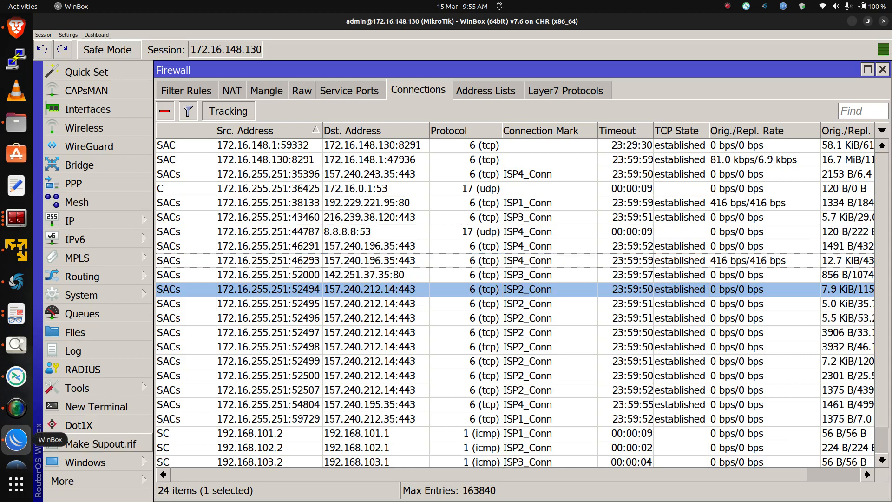
Open a new browser tab on the host, search for youtube and open the YouTube result
key(alt+Tab)
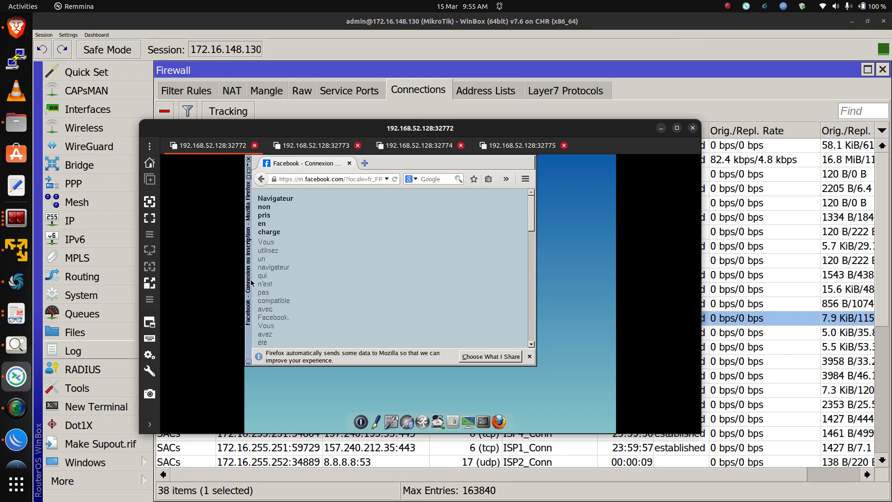
click(367, 164)
text(y)
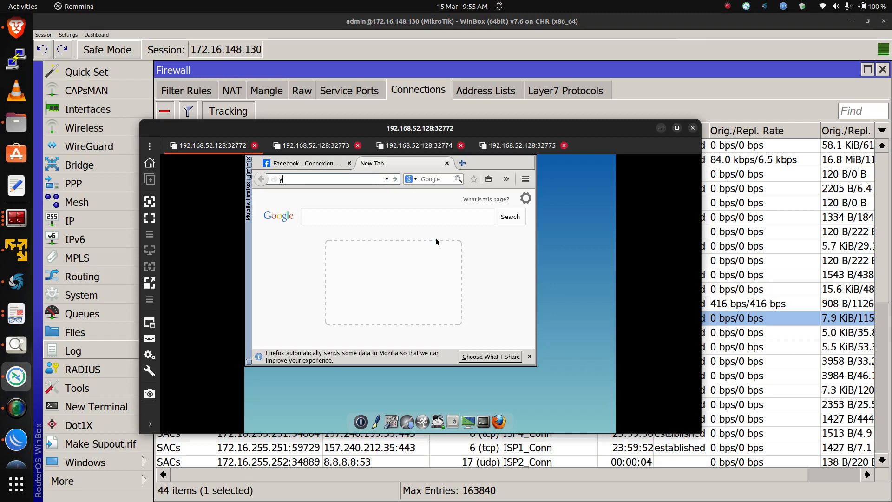
text(outube)
key(Return)
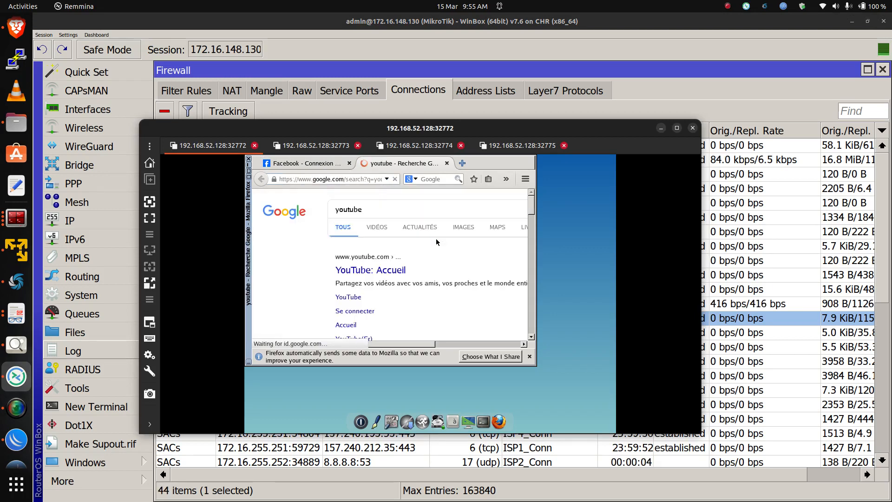
click(385, 269)
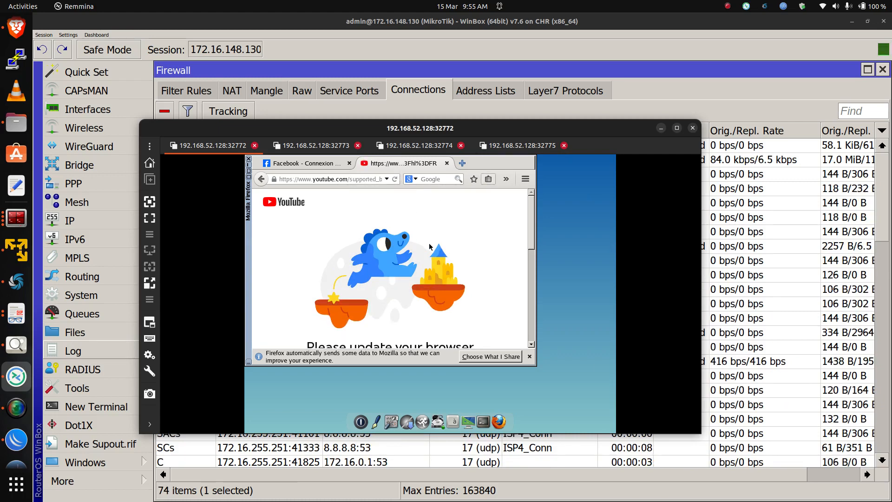
Switch to the host on port 32773 and set its eth0 network configuration to DHCP, applying it
click(315, 147)
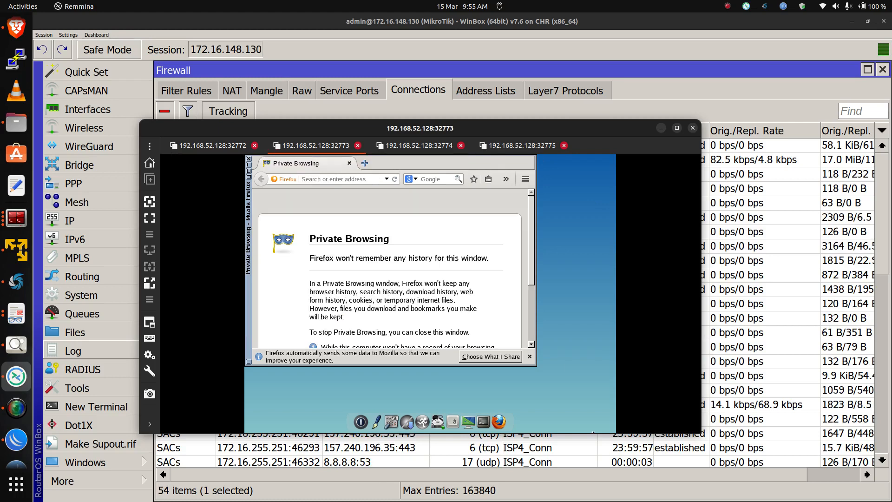
click(400, 416)
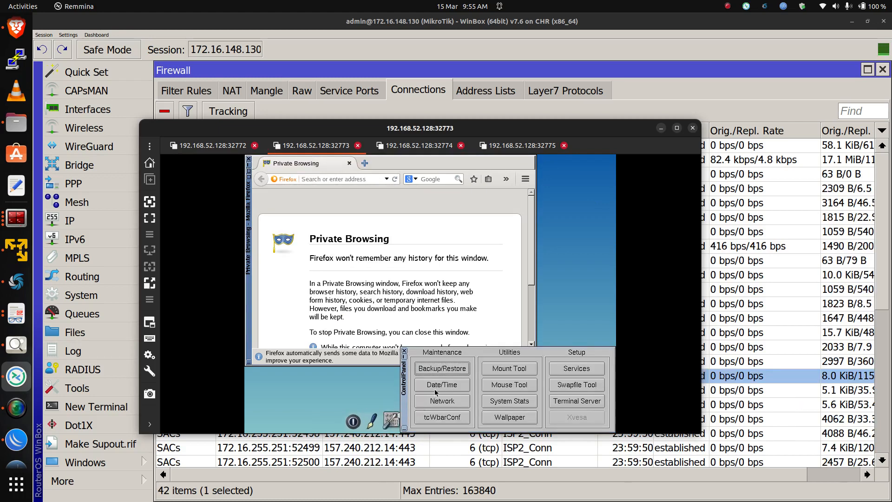
click(448, 401)
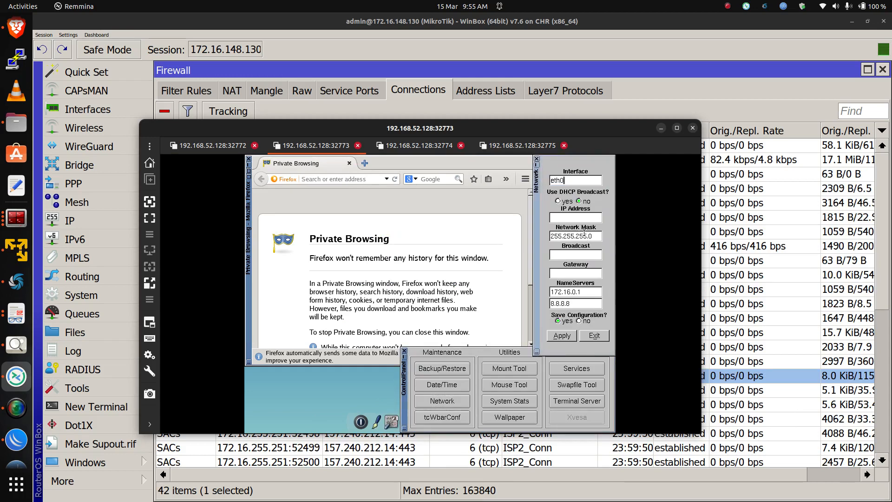
click(558, 200)
click(562, 337)
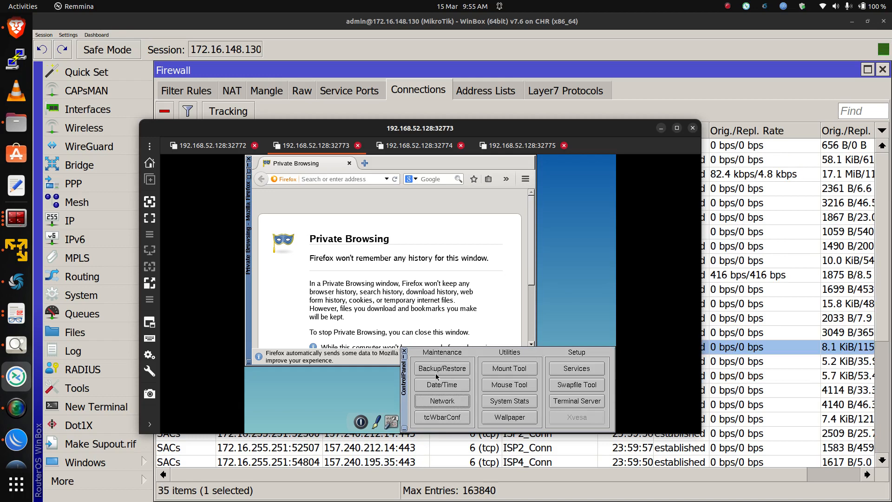
Close the control panel and search for googgle in that host's Firefox
click(403, 350)
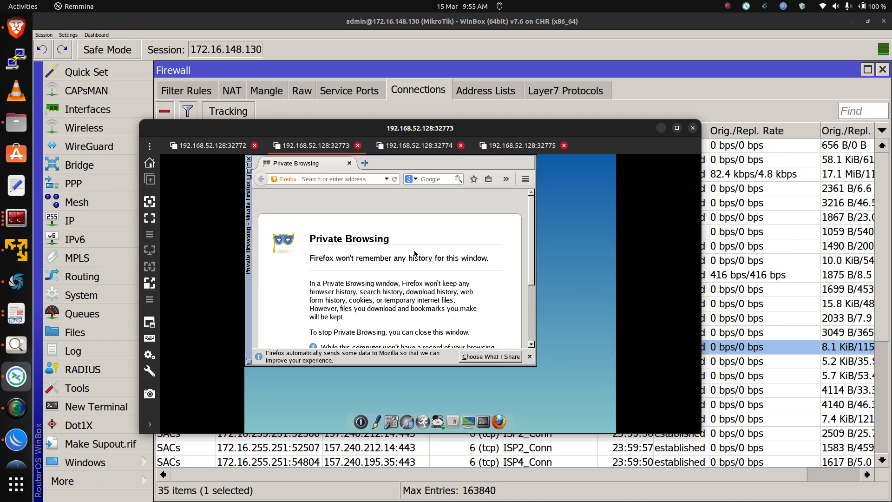
click(373, 179)
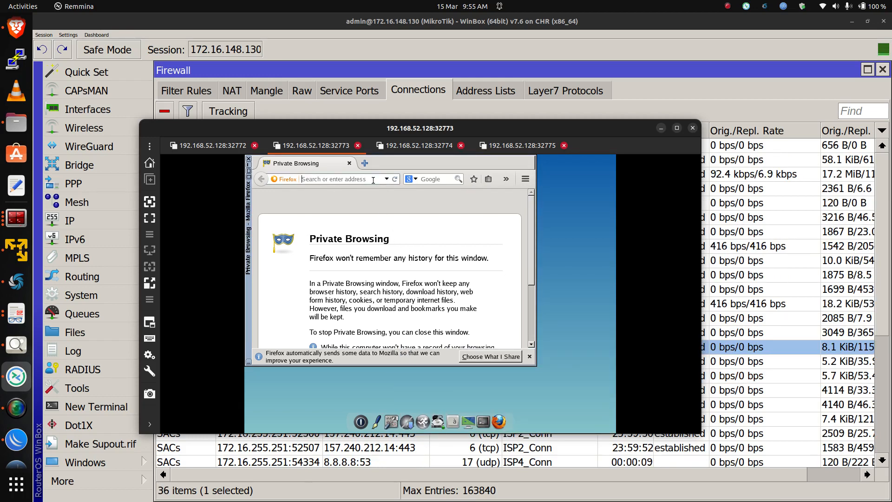
text(goog)
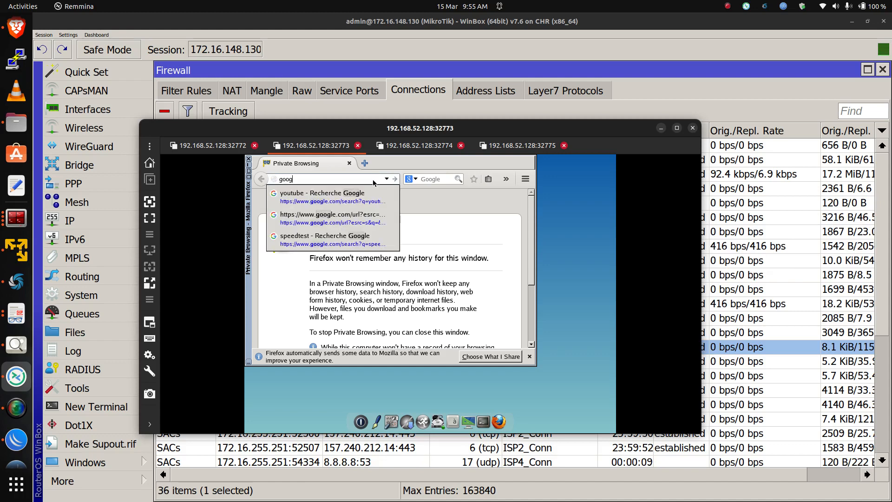
text(gle)
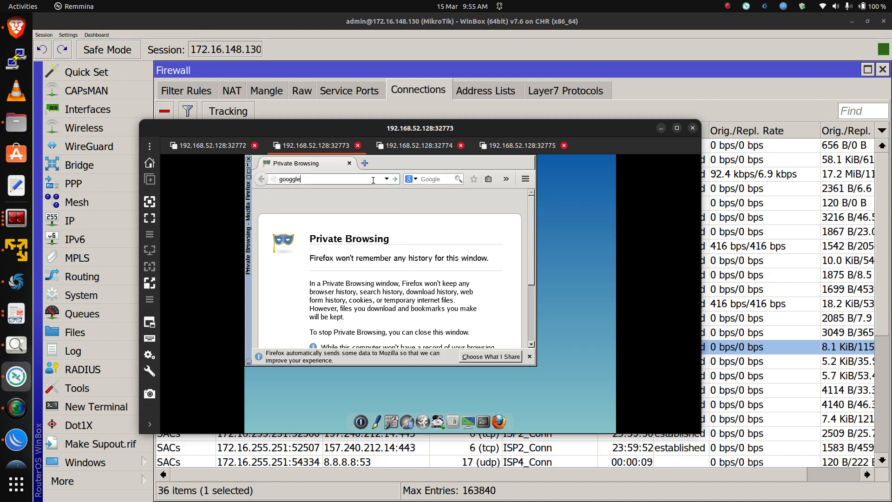
key(Return)
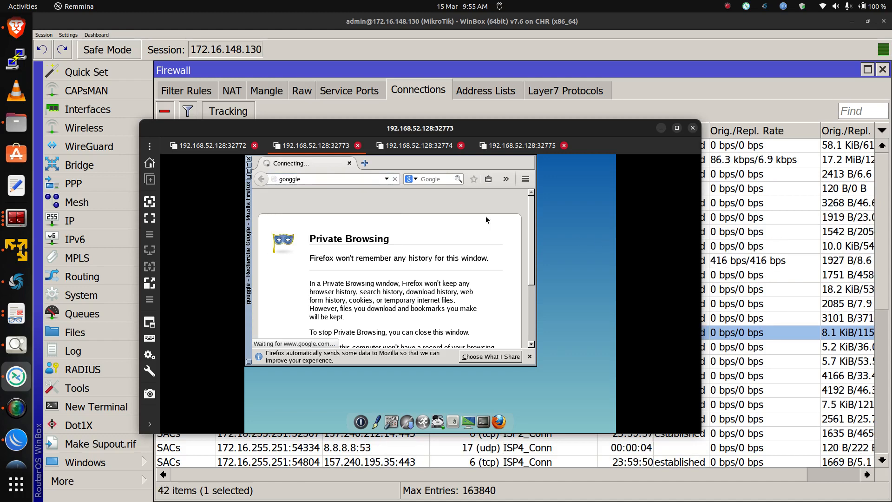
Open the Google result from the googgle search results
scroll(449, 249, down, 4)
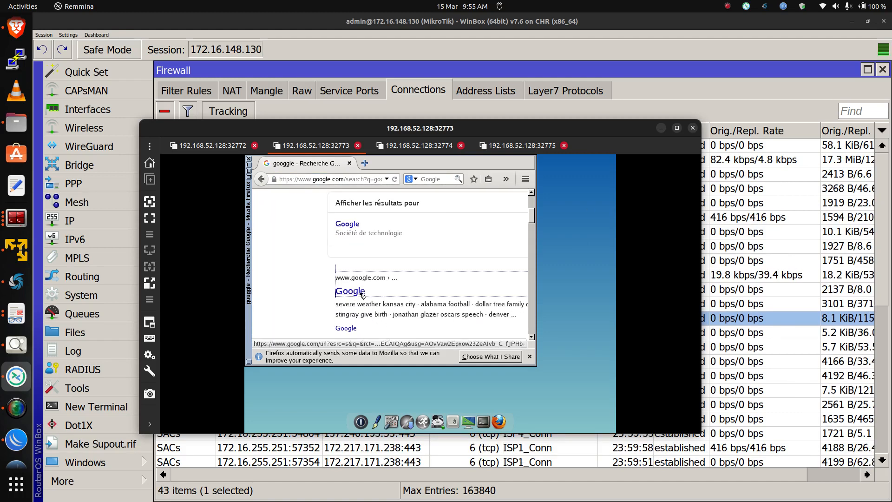
click(360, 296)
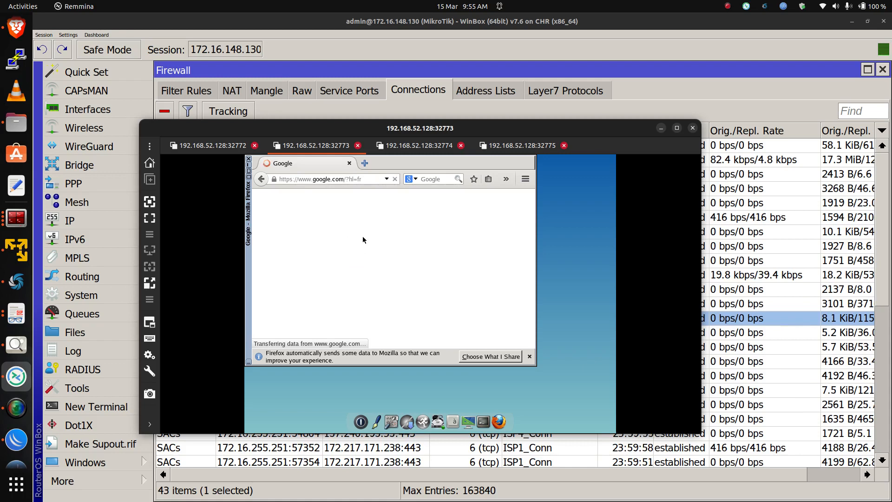
Open a new browser tab and try to browse to tty.com
click(364, 164)
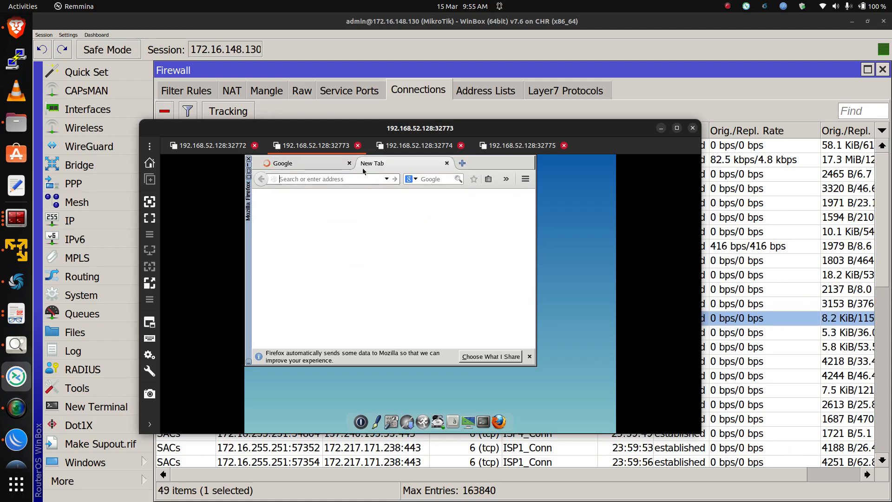
text(tty.com)
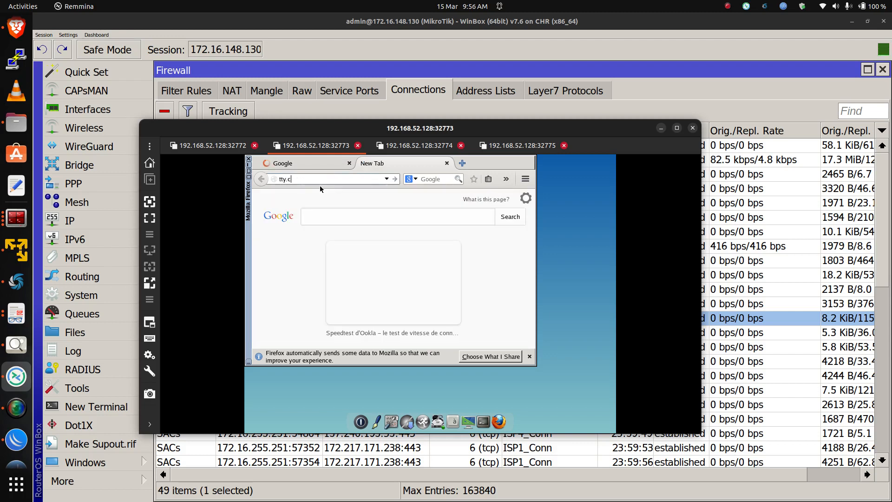
key(Return)
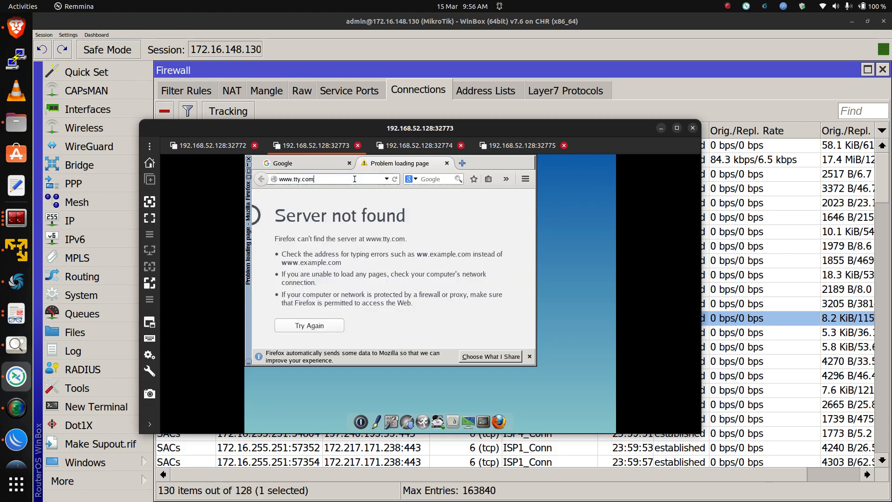
Search for instagram from the address bar and open the Instagram result
drag(354, 179, 244, 168)
text(instagram)
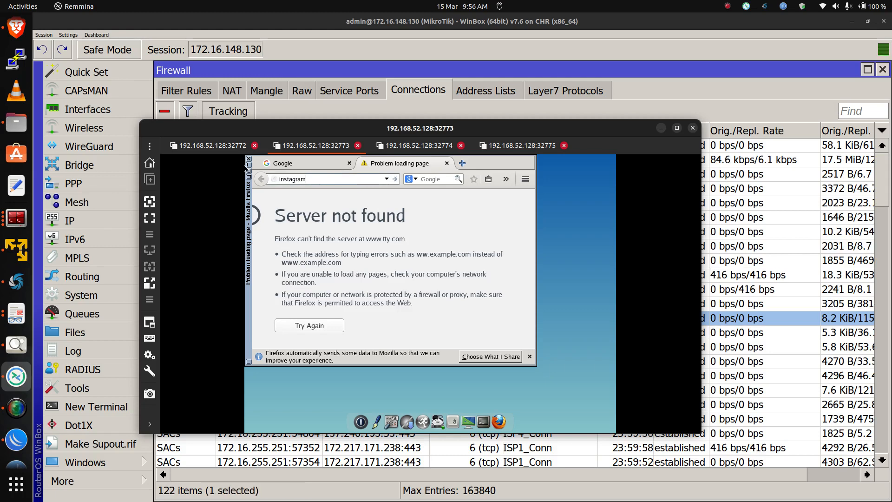
key(Return)
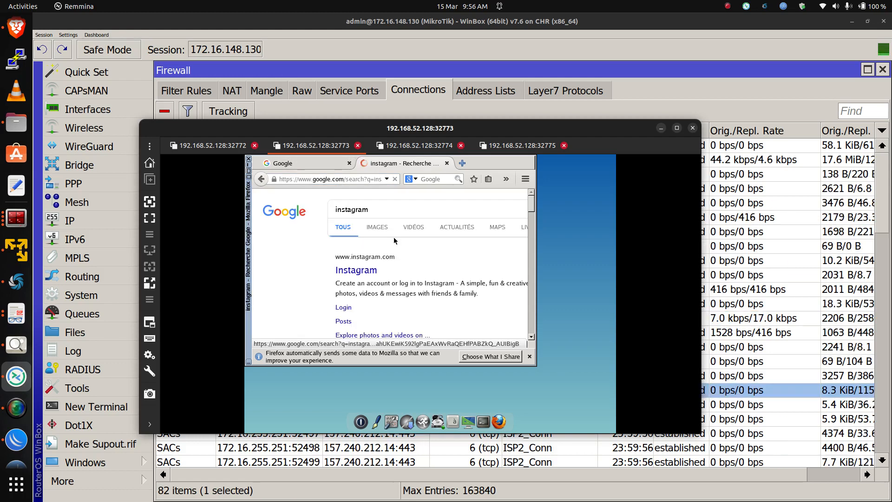
click(367, 272)
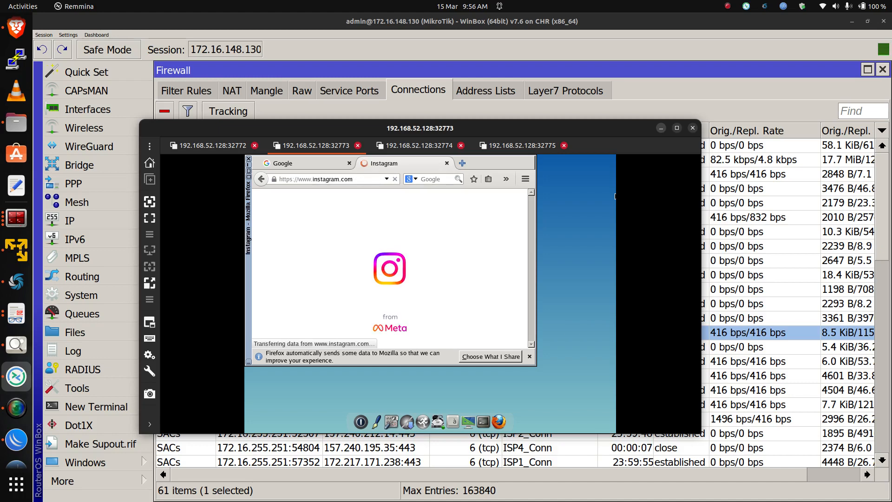
Inspect the firewall connection list for the second host's connections and their ISP connection marks
click(661, 128)
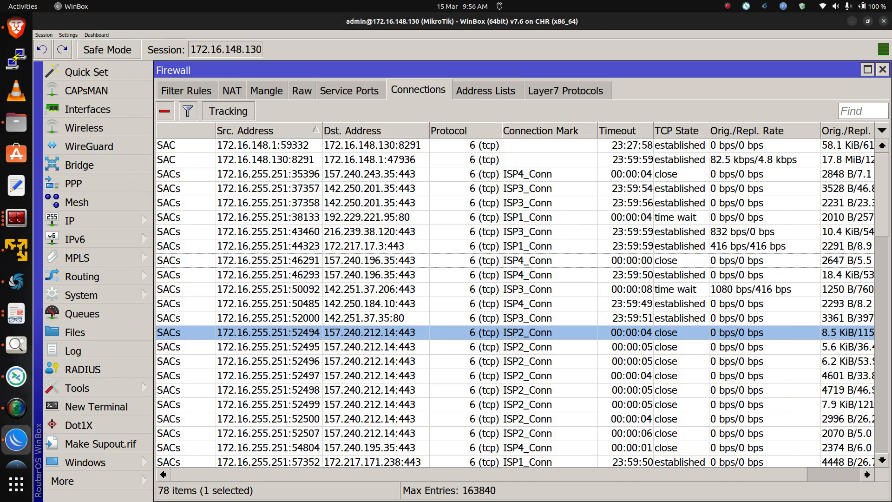
scroll(522, 302, down, 3)
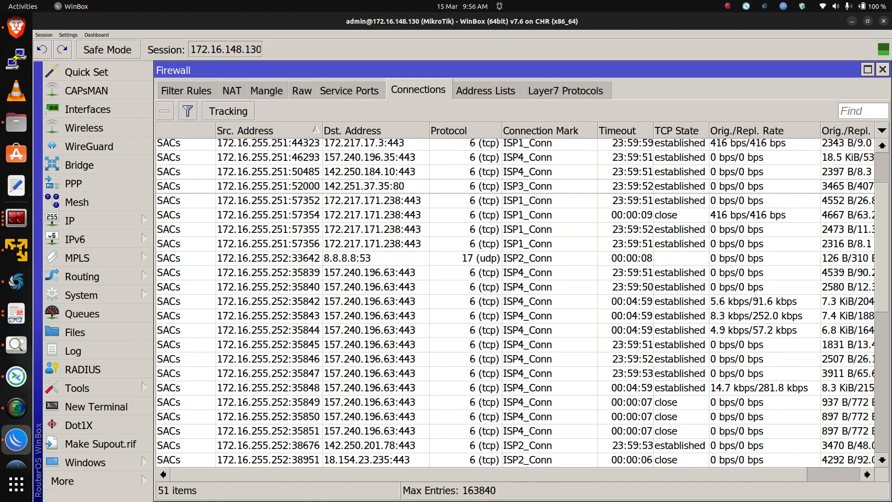
scroll(515, 302, down, 2)
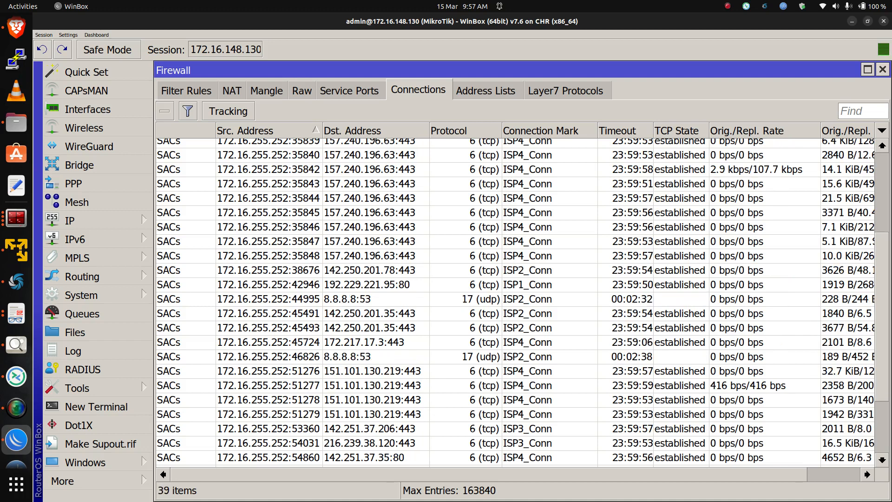
scroll(523, 302, down, 3)
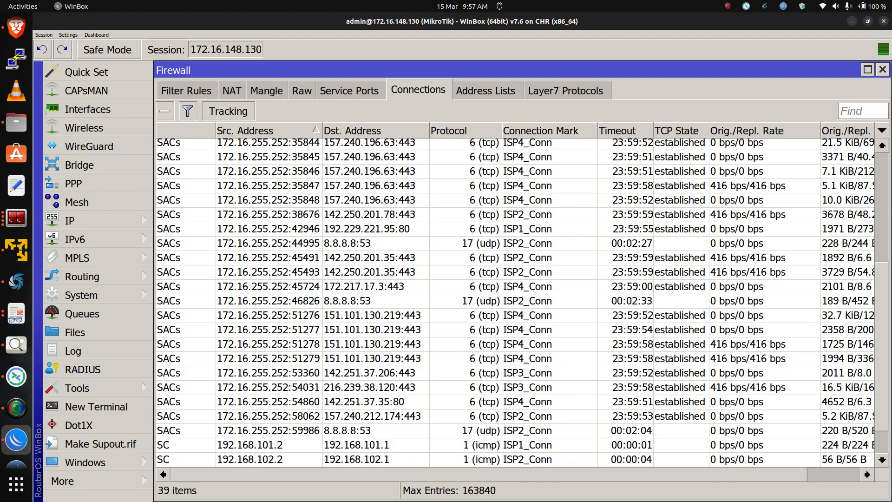
click(523, 301)
click(523, 301)
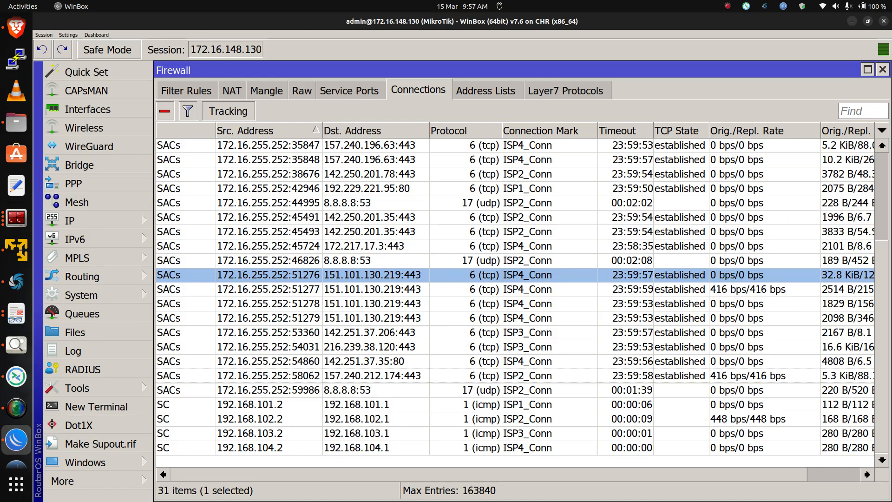
scroll(523, 302, up, 3)
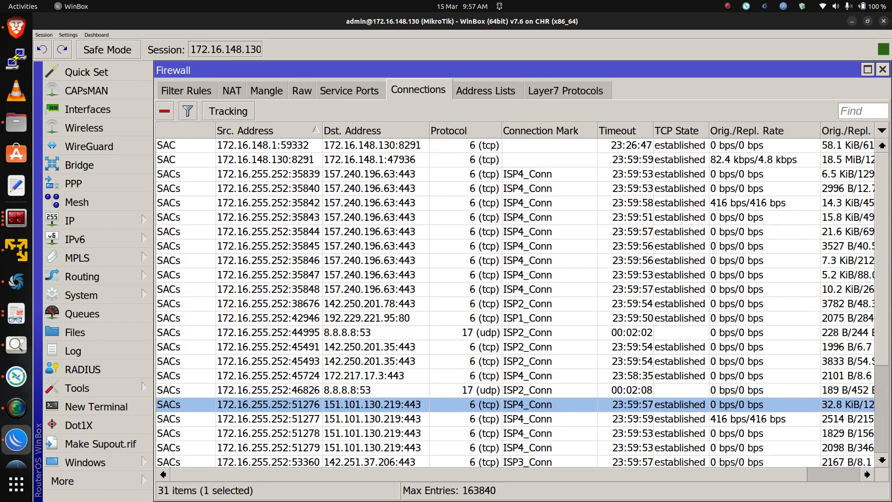
scroll(522, 303, down, 3)
scroll(522, 302, up, 3)
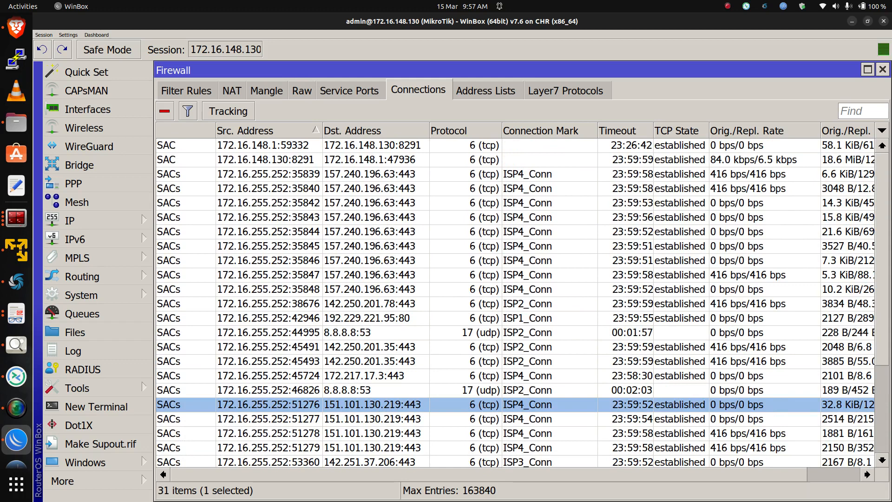
Switch to the host on port 32774 and set its eth0 network configuration to DHCP, applying it
click(17, 377)
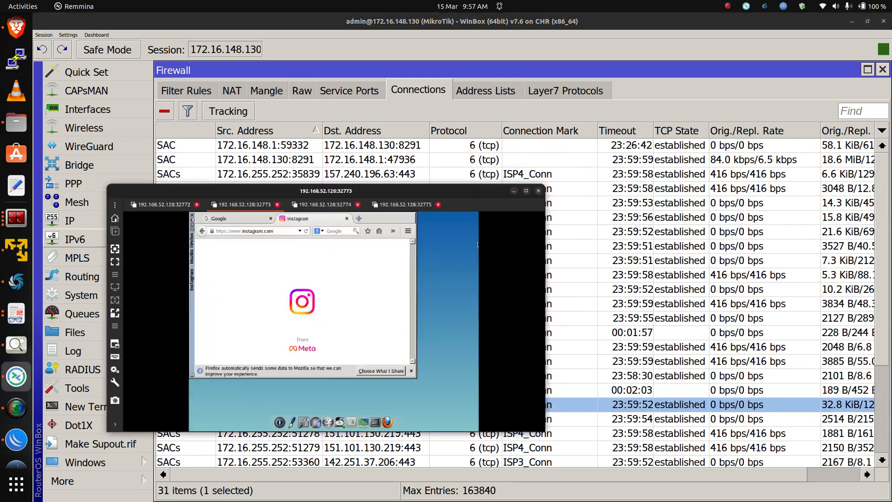
click(419, 145)
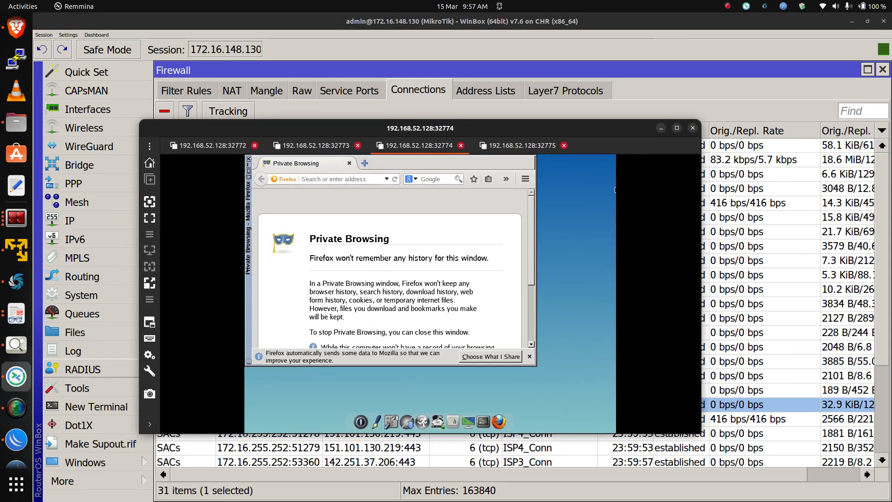
click(396, 422)
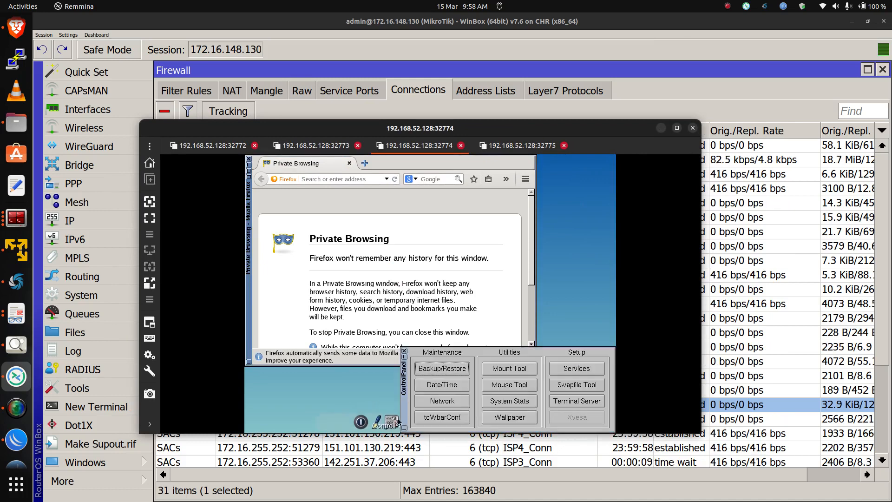
click(449, 402)
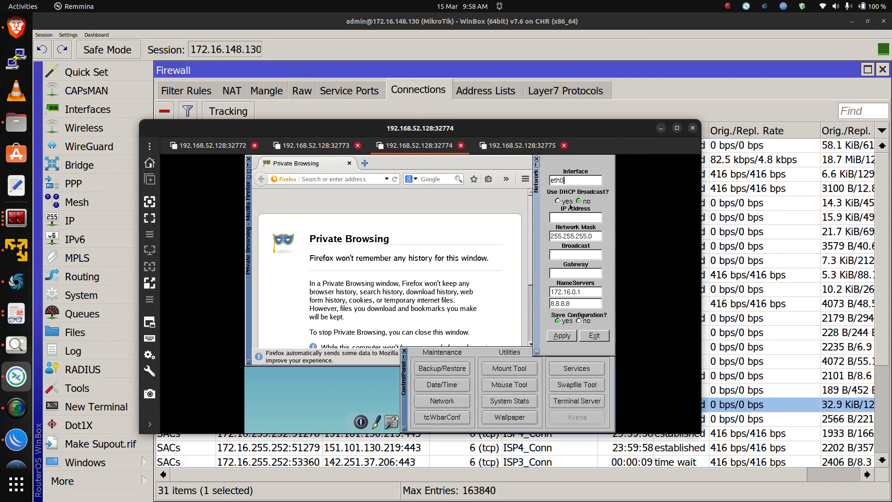
click(568, 203)
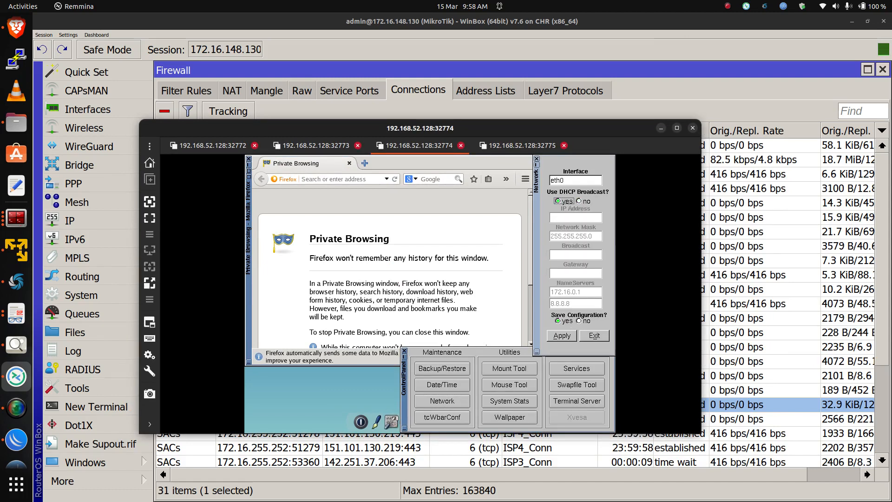
click(562, 336)
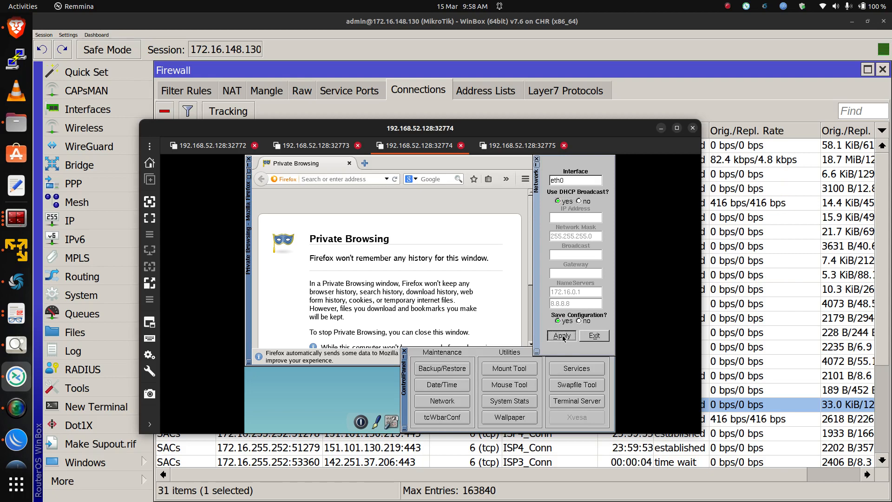
click(537, 158)
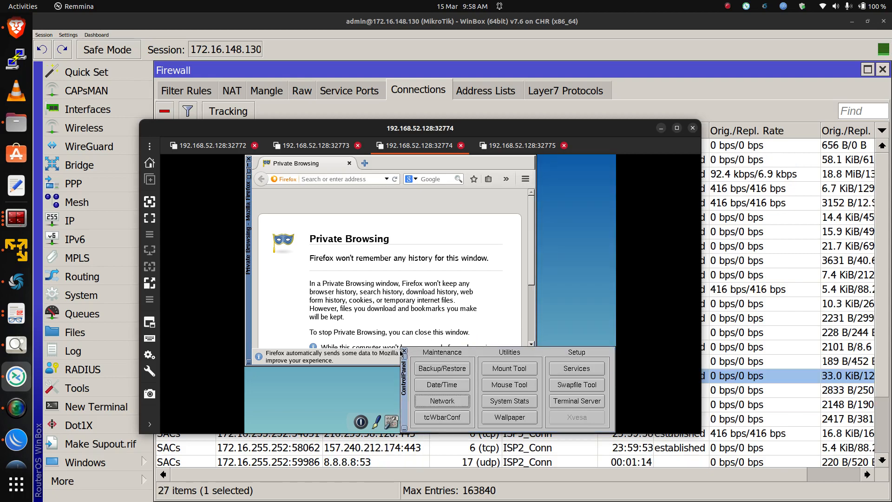
Search for yahoo in that host's Firefox and open the Yahoo France result
click(324, 179)
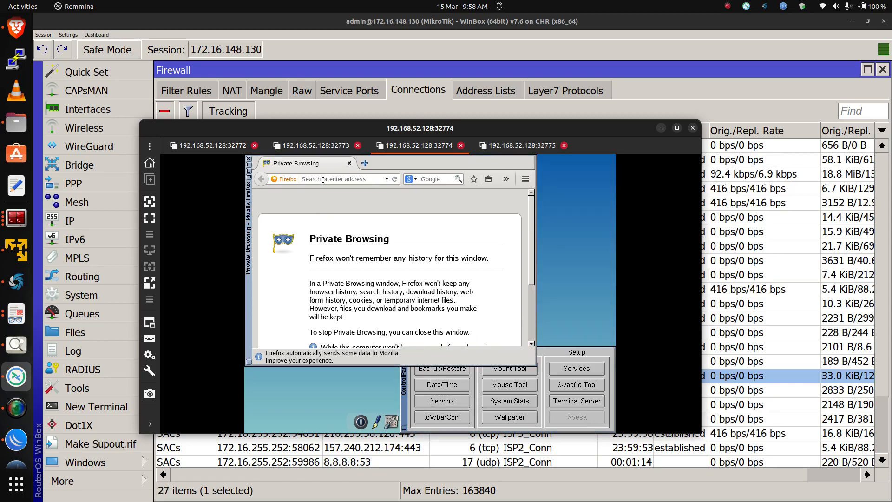
text(yahoo)
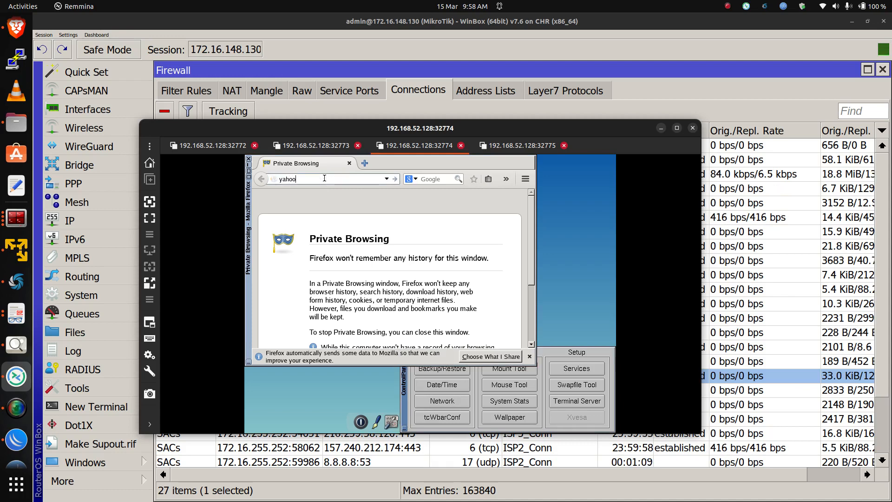
key(Return)
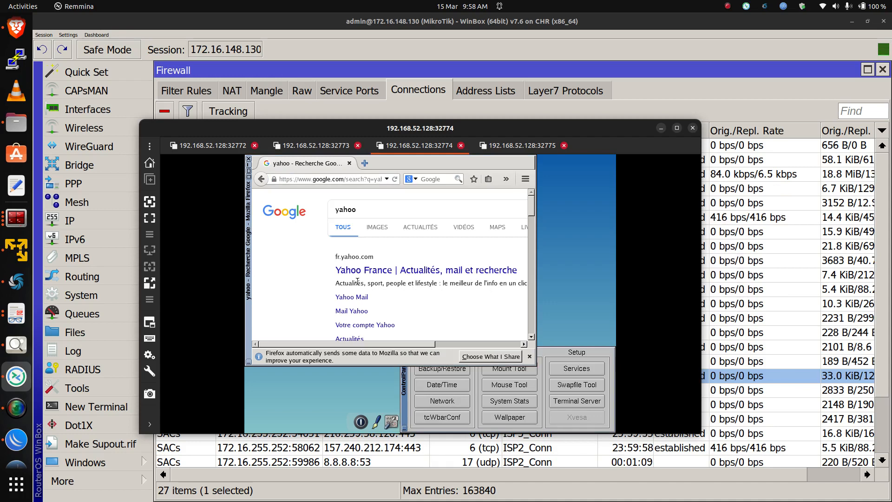
click(358, 272)
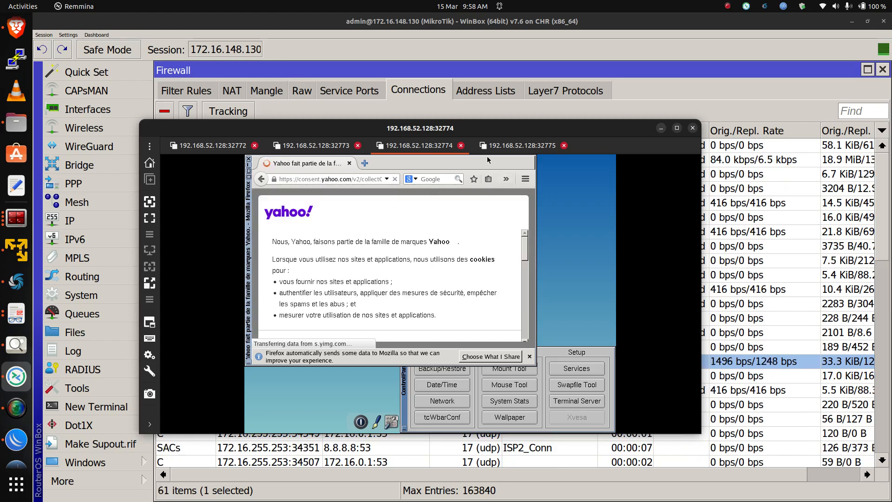
Inspect the third host's connections and ISP marks, then the Mangle rules' byte and packet counters
key(alt+Tab)
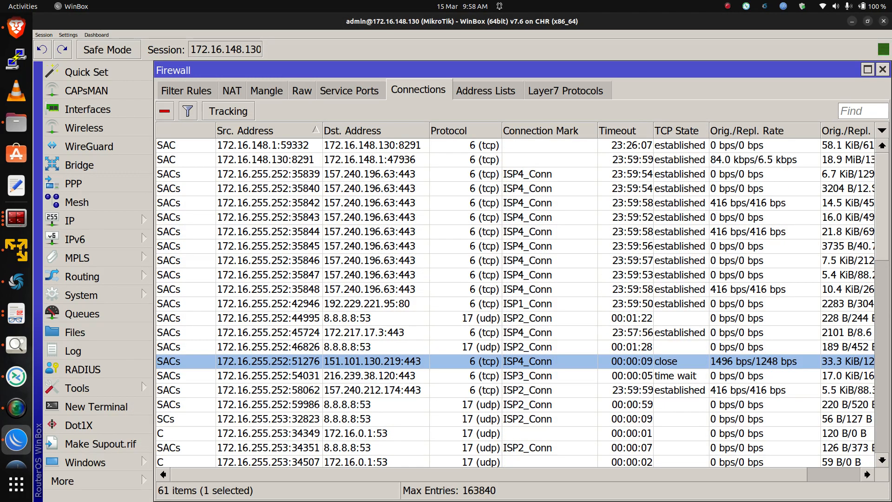
scroll(522, 303, down, 3)
click(523, 288)
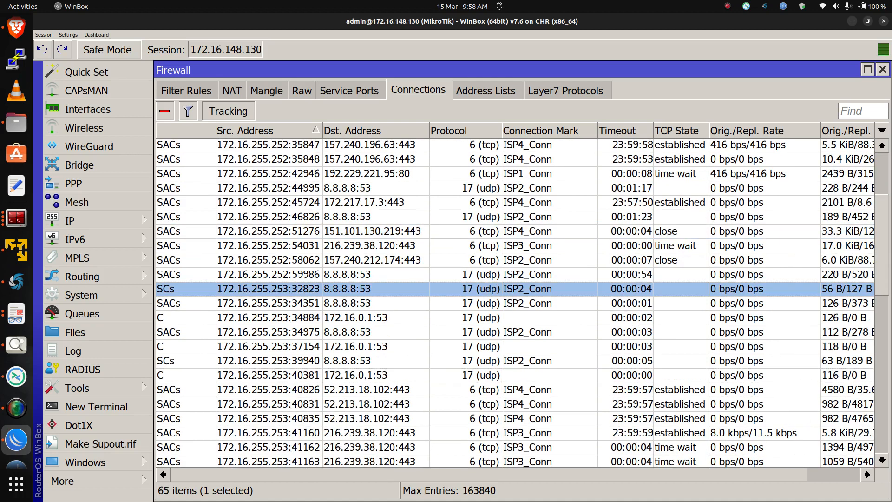
click(523, 317)
click(530, 331)
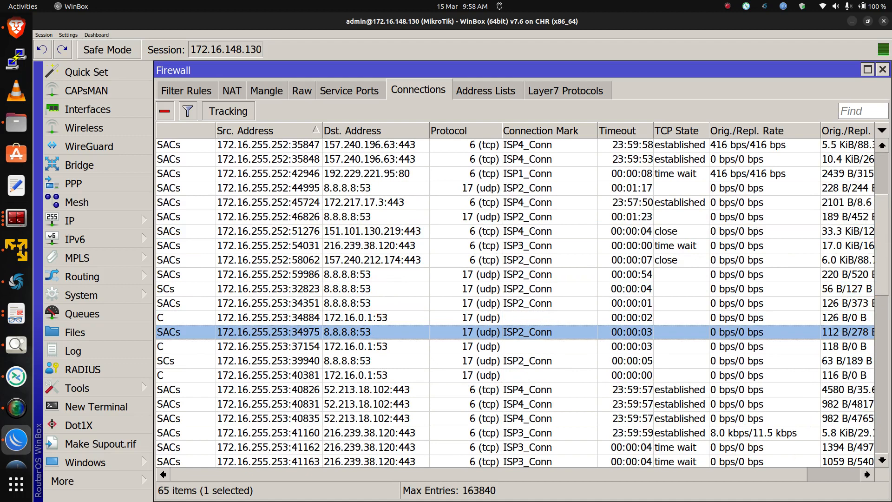
scroll(523, 302, down, 2)
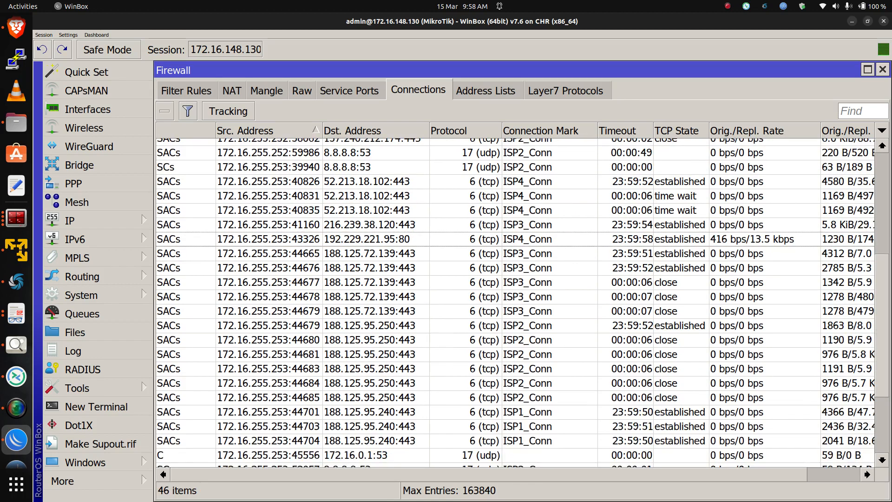
click(527, 254)
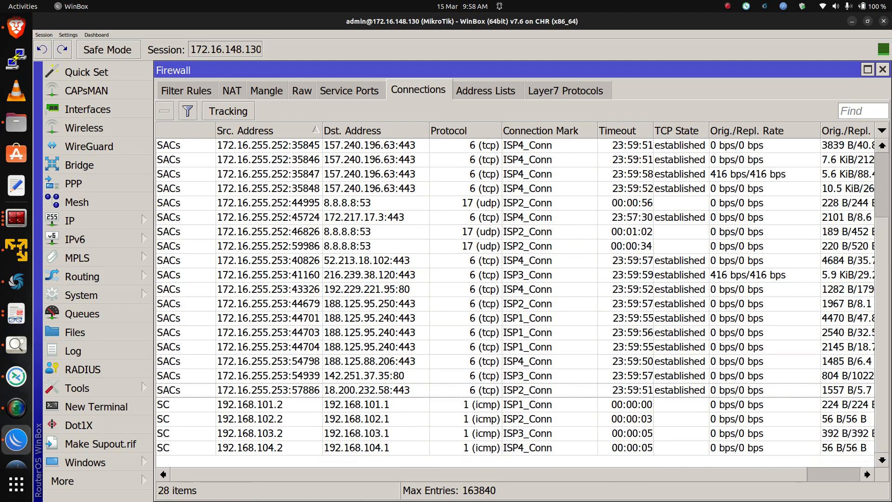
click(266, 90)
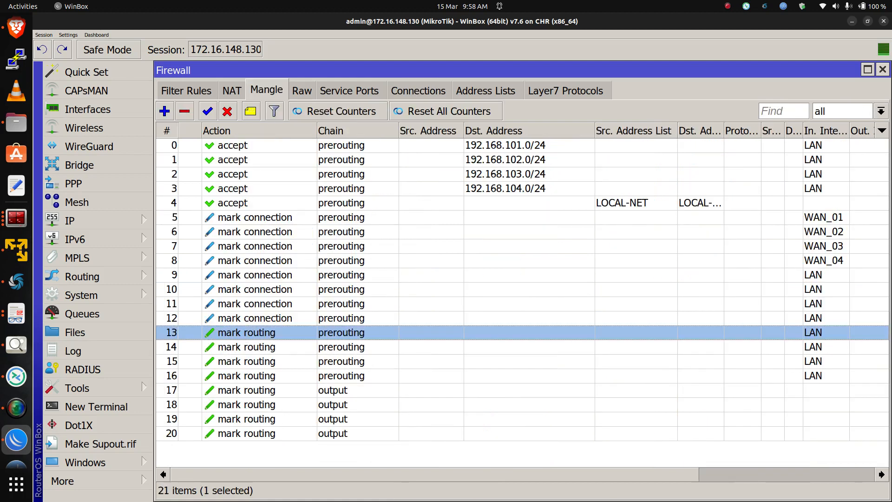
scroll(522, 302, right, 5)
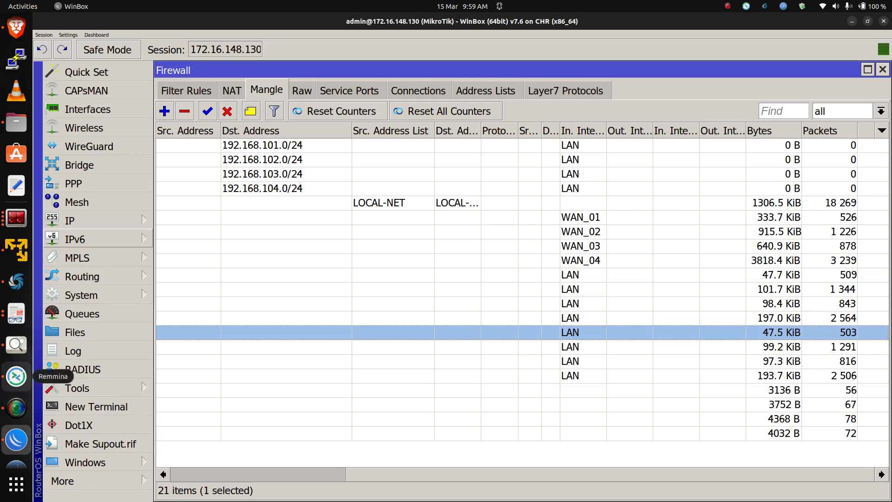
Switch to the host on port 32775 and apply its eth0 network configuration with DHCP, then close the network settings
click(16, 376)
click(496, 147)
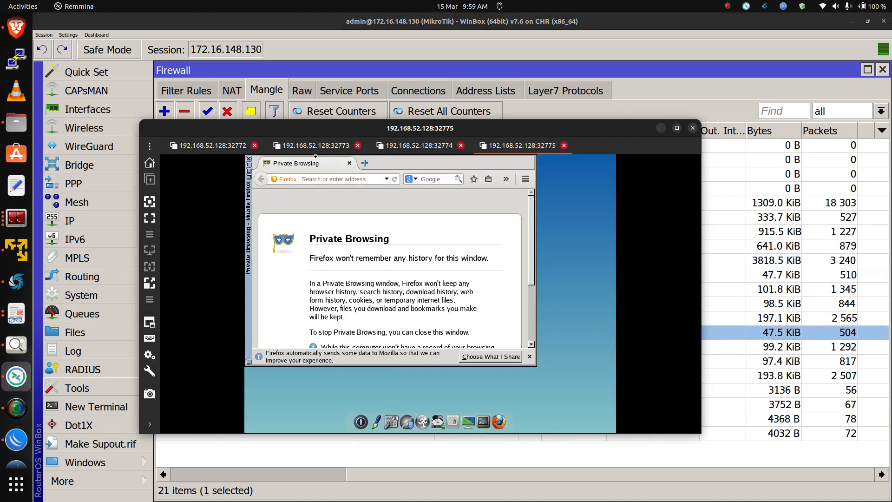
click(391, 416)
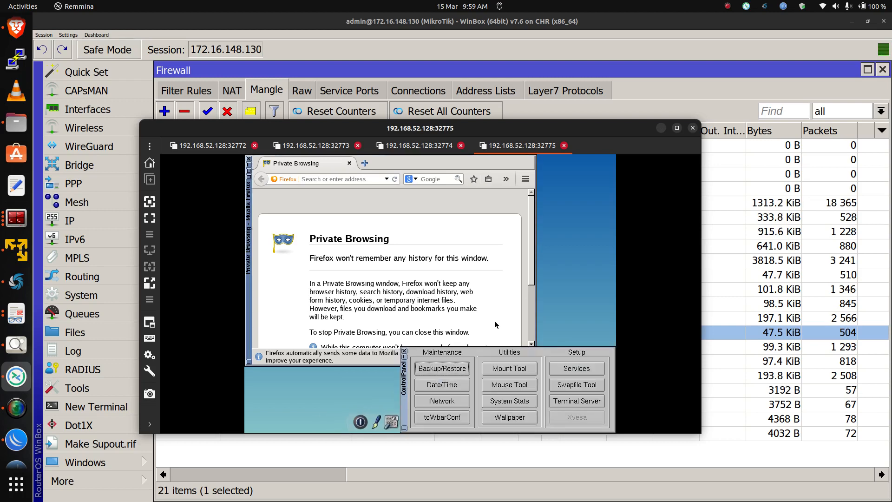
click(441, 402)
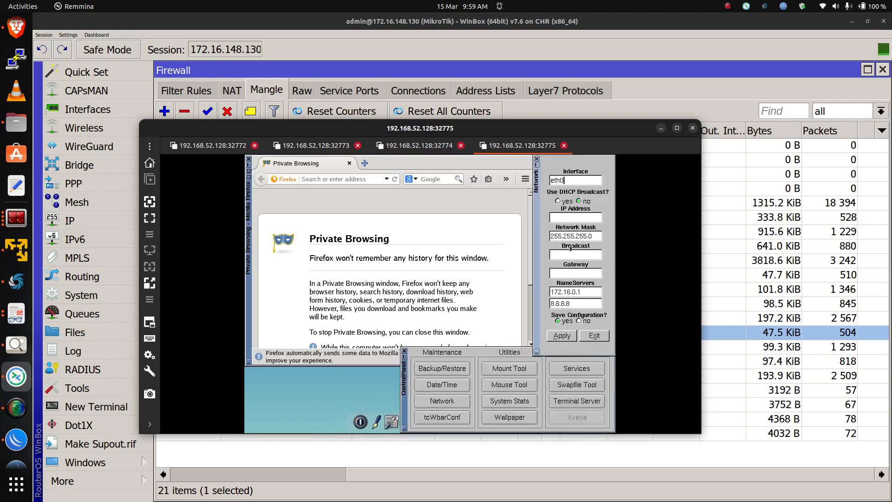
click(564, 337)
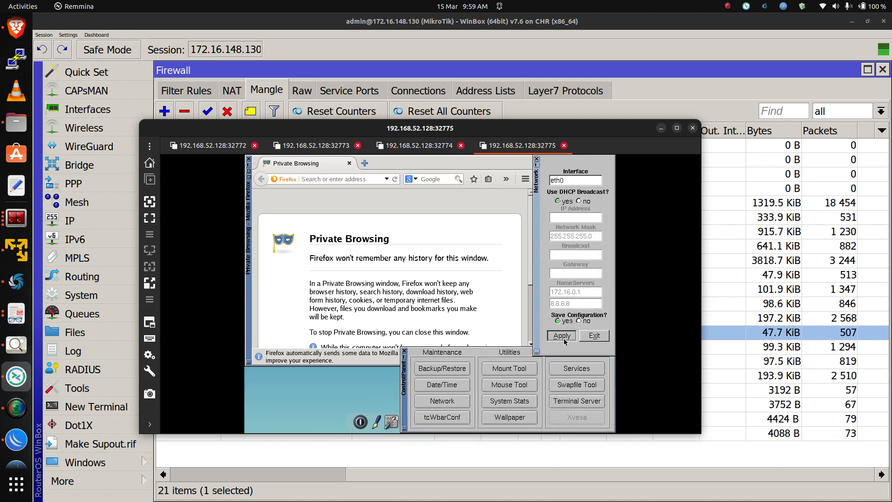
click(536, 158)
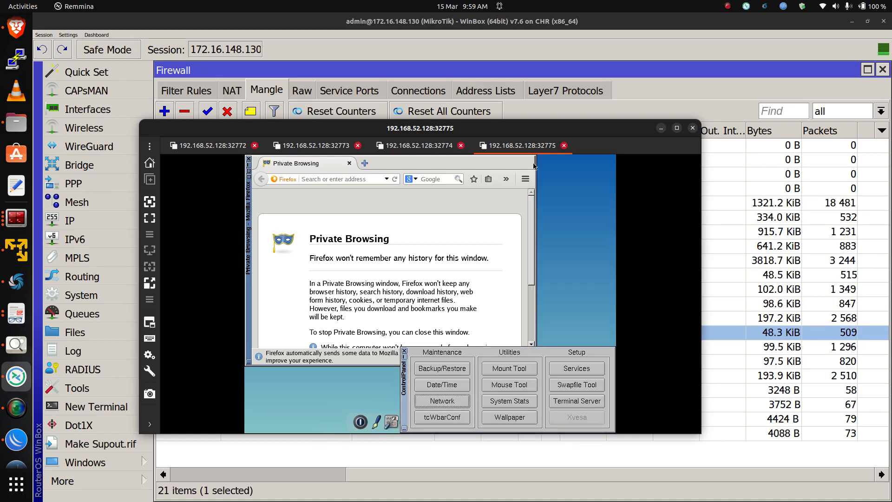
click(404, 351)
In that host's Firefox, search for google, then search Google for tty and open the Microsoft support result
click(352, 180)
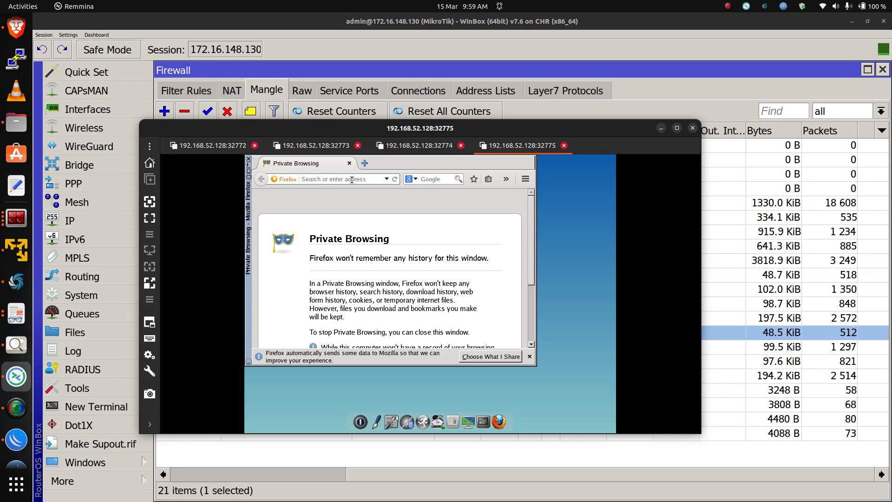
text(google)
key(Return)
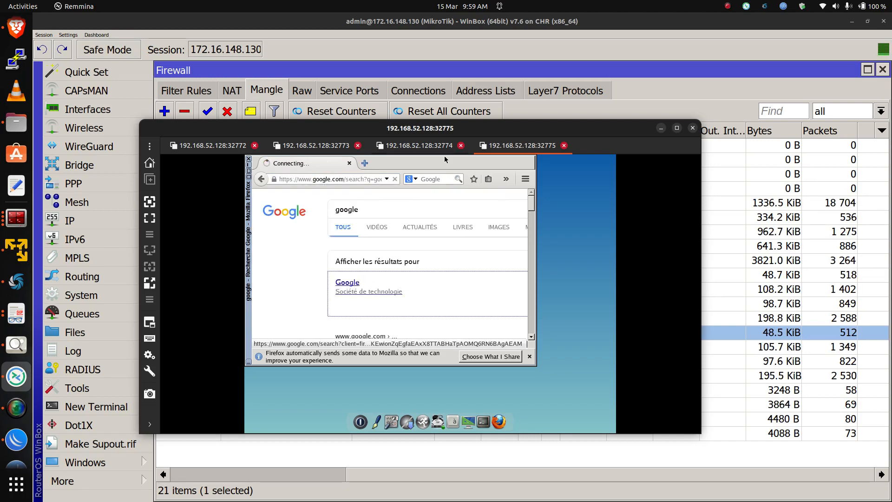
double_click(365, 210)
text(t)
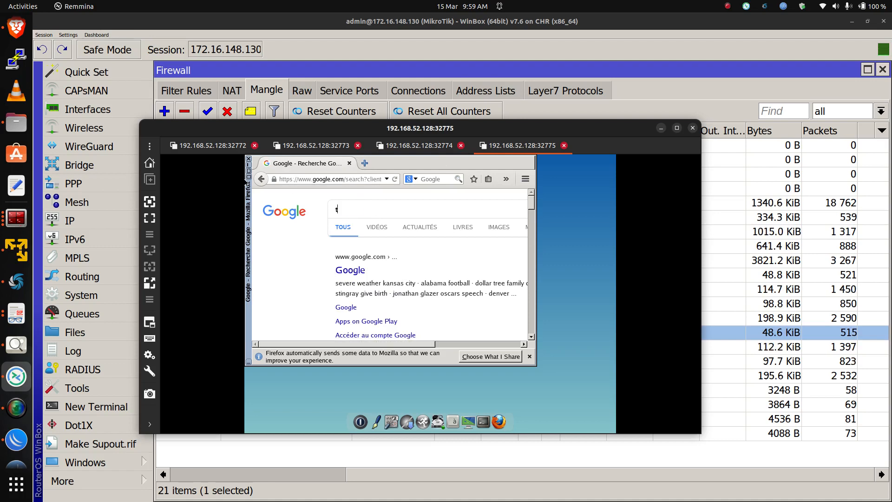
text(ty)
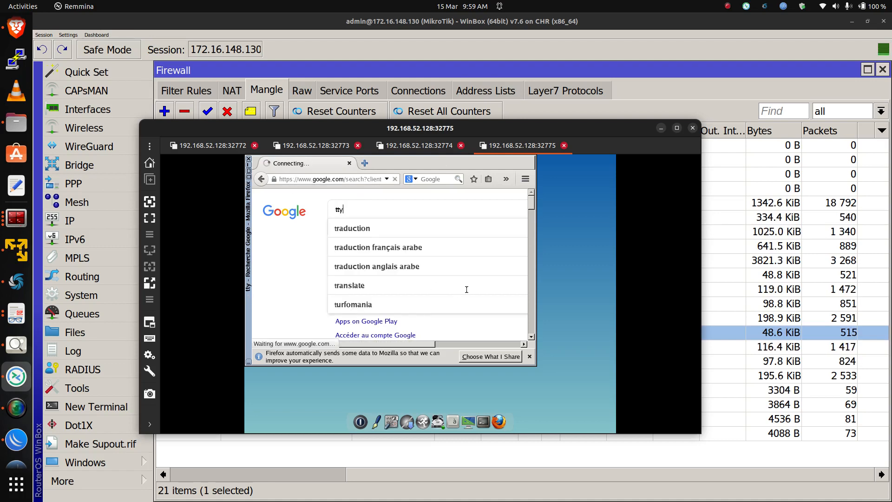
click(394, 305)
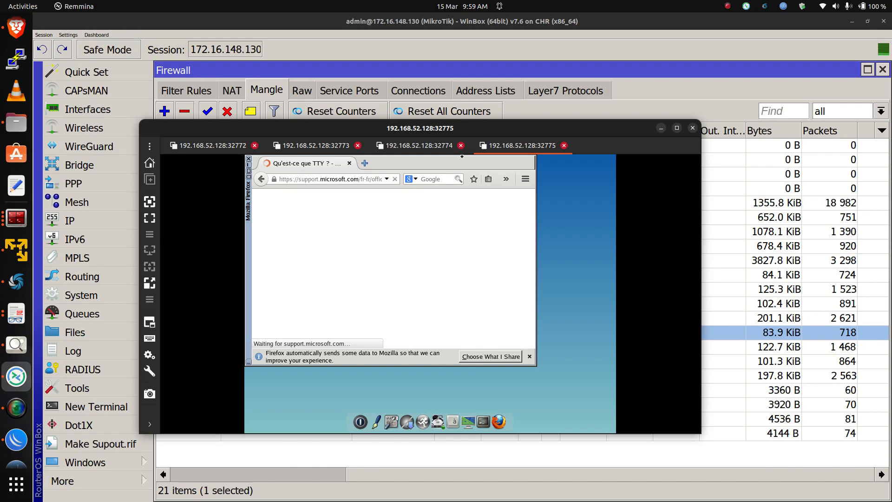
Inspect the firewall connections' ISP marks, then the Mangle rules' counters and actions
click(418, 90)
scroll(523, 302, down, 5)
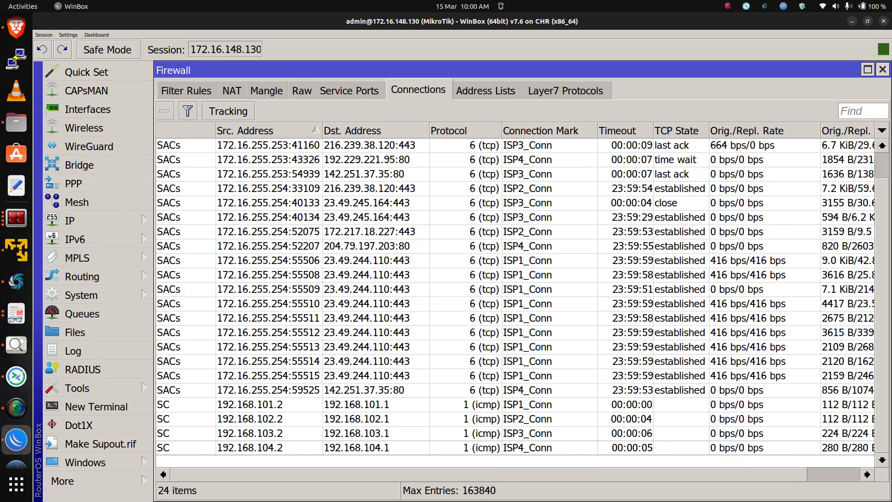
click(266, 90)
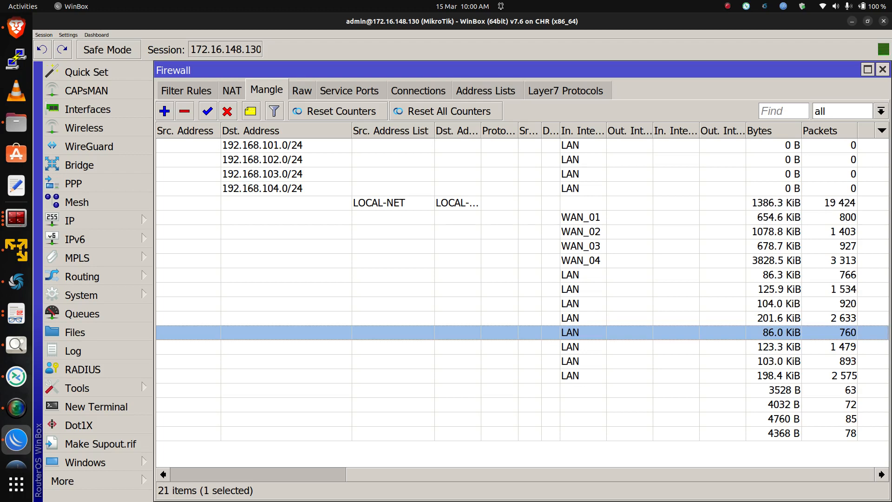
drag(610, 474, 434, 474)
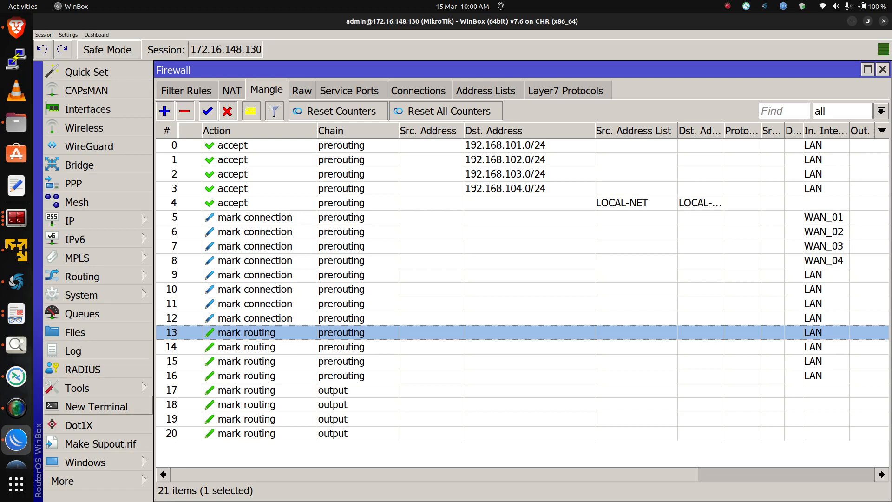
click(16, 408)
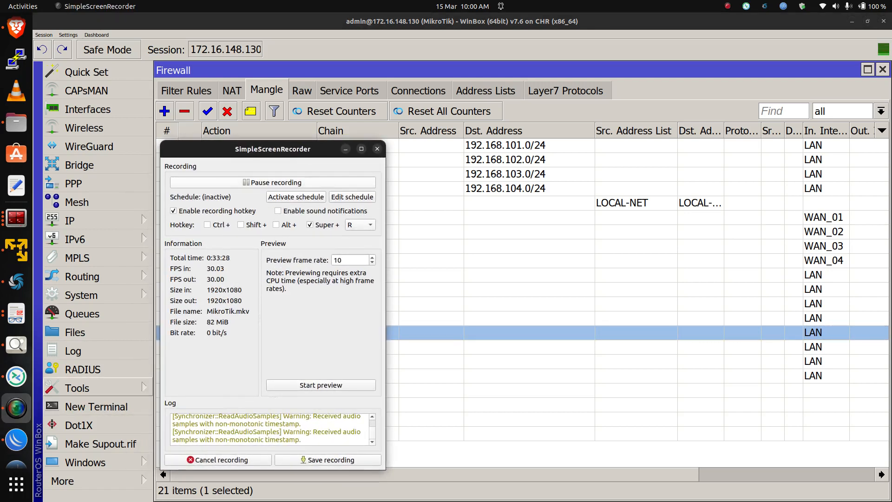